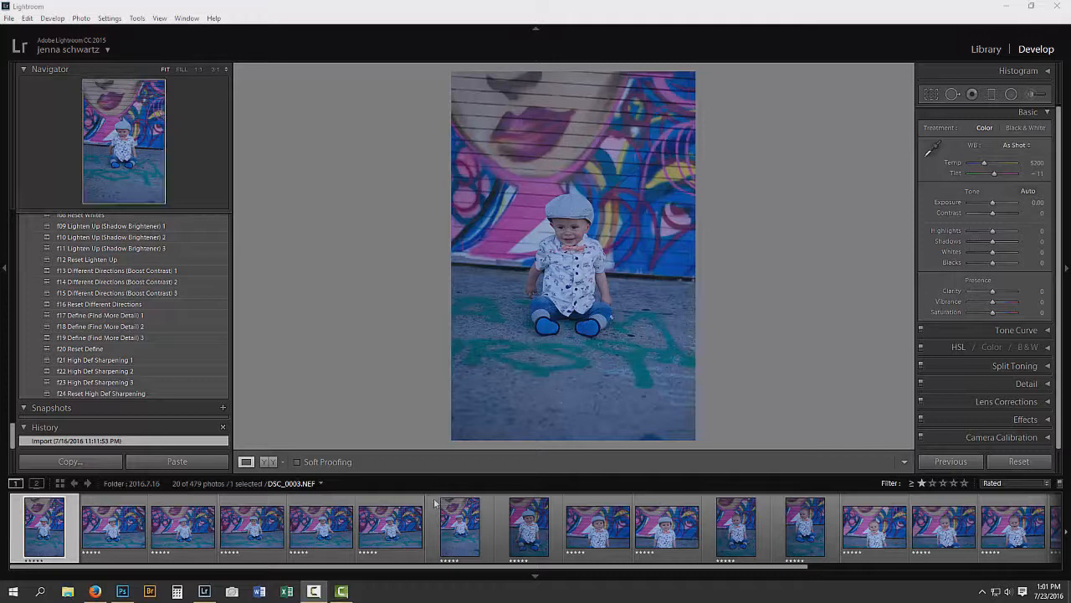
Open photo DSC_0022.NEF for editing and set its white balance by sampling a neutral area of the child's white shirt
scroll(438, 531, down, 5)
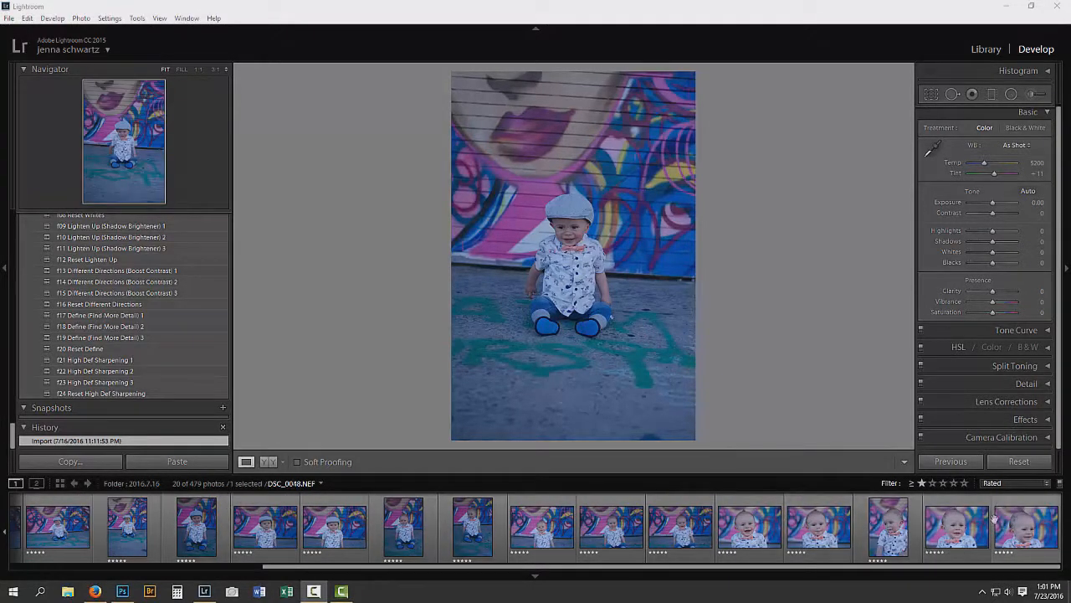
scroll(382, 525, up, 5)
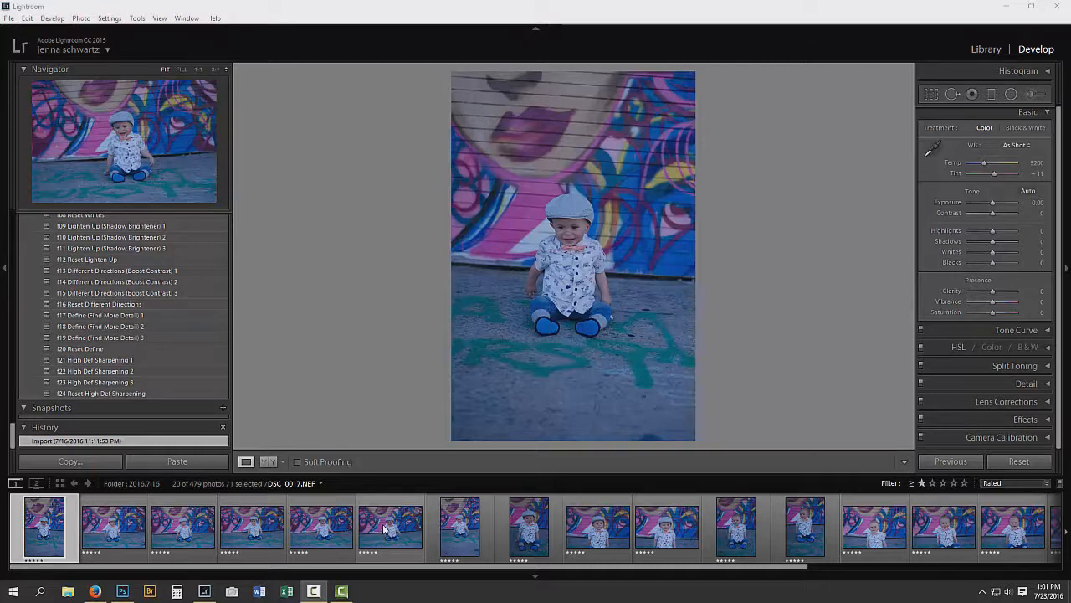
click(532, 526)
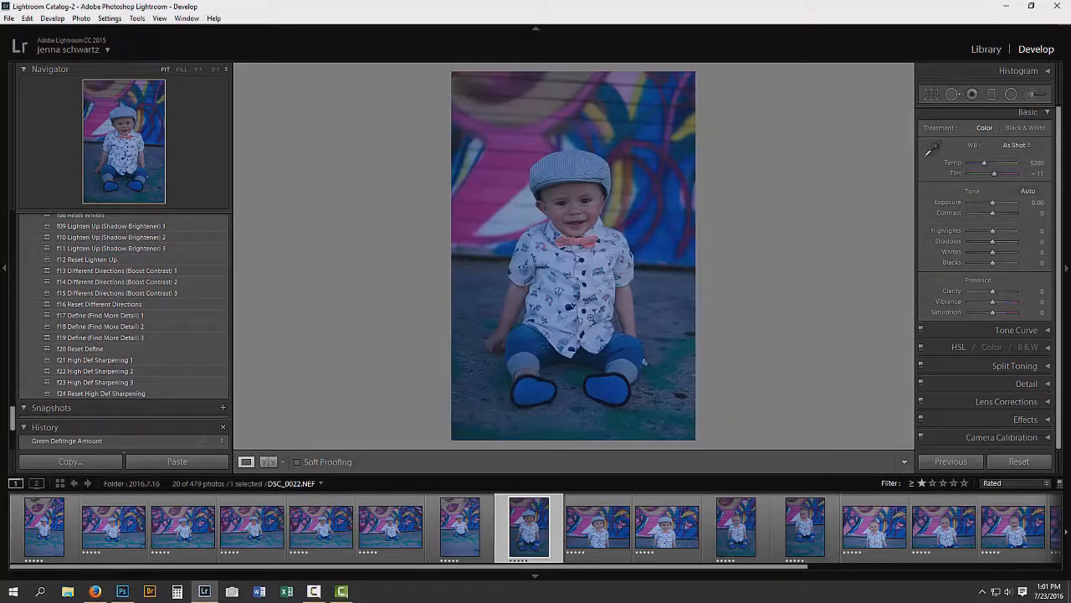
click(931, 148)
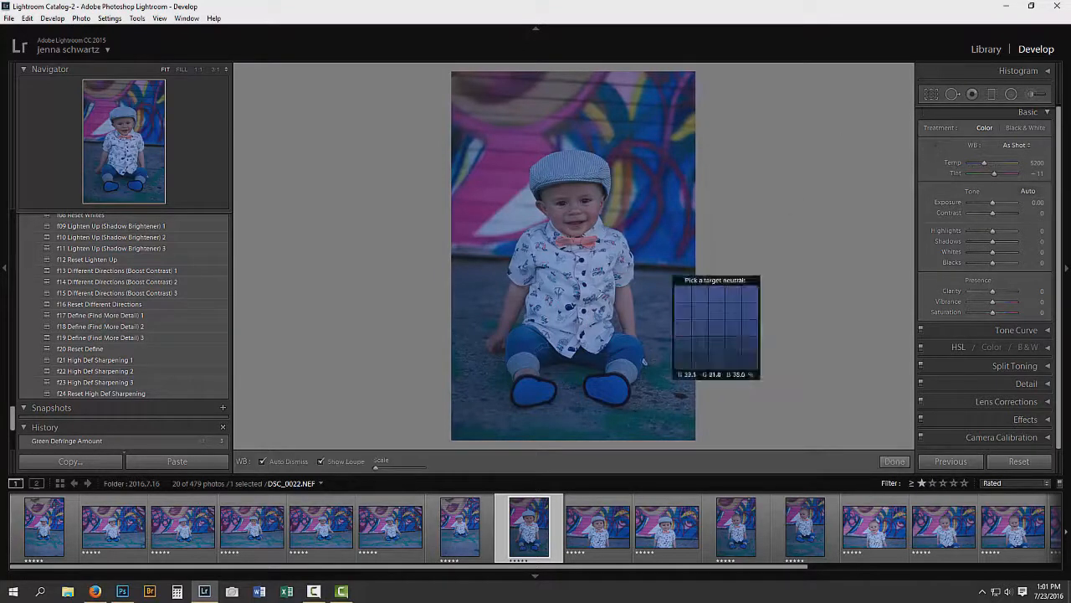
click(598, 264)
Set the photo's exposure to +1.19 and its shadows to +48
click(1036, 203)
text(1.19)
key(Return)
click(1035, 242)
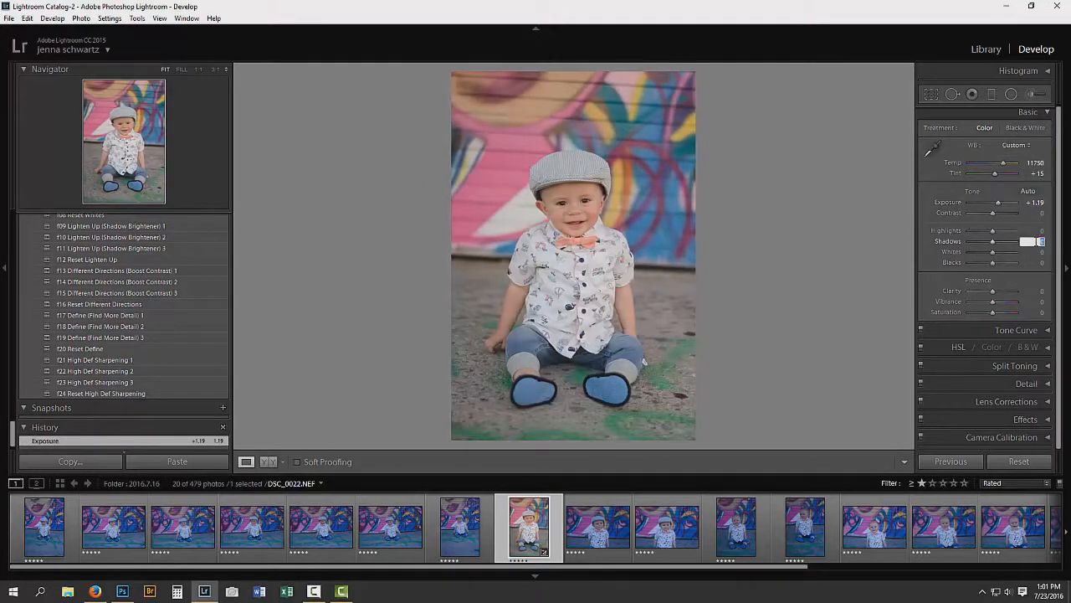
text(48)
key(Return)
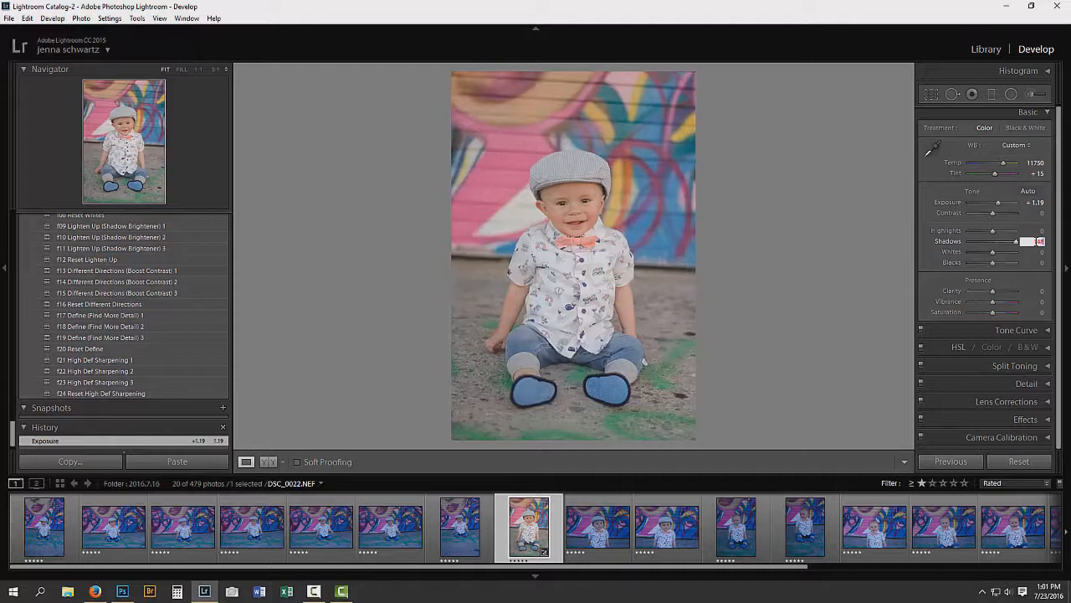
key(Return)
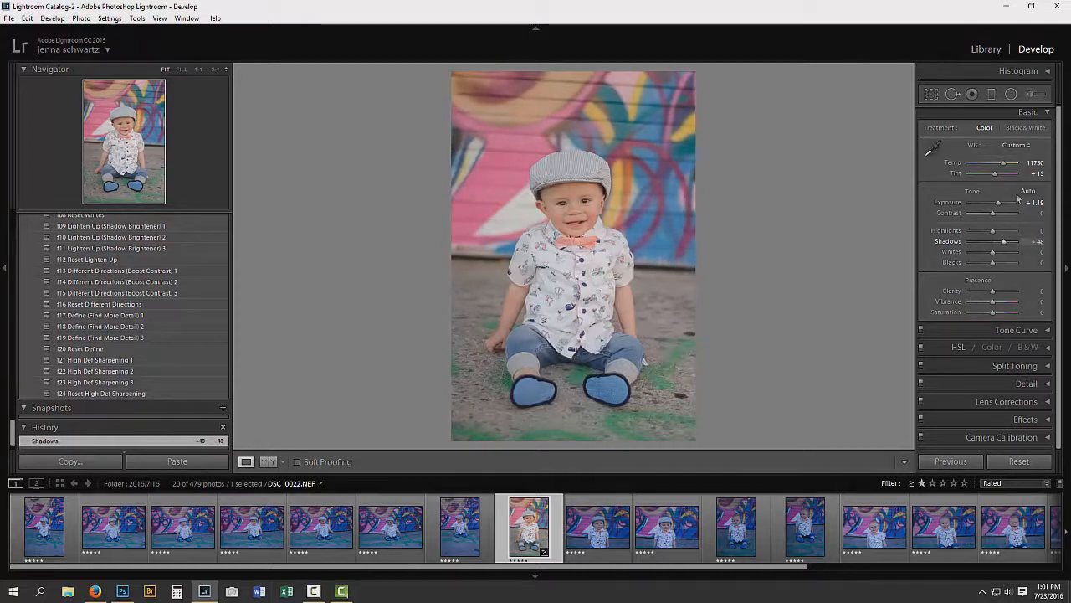
Straighten the photo with a crop levelled along the base of the mural wall, at an angle of about -2.93
click(931, 94)
click(1016, 135)
click(934, 239)
mouse_move(475, 254)
mouse_down()
mouse_move(754, 282)
mouse_move(759, 268)
mouse_up()
key(Return)
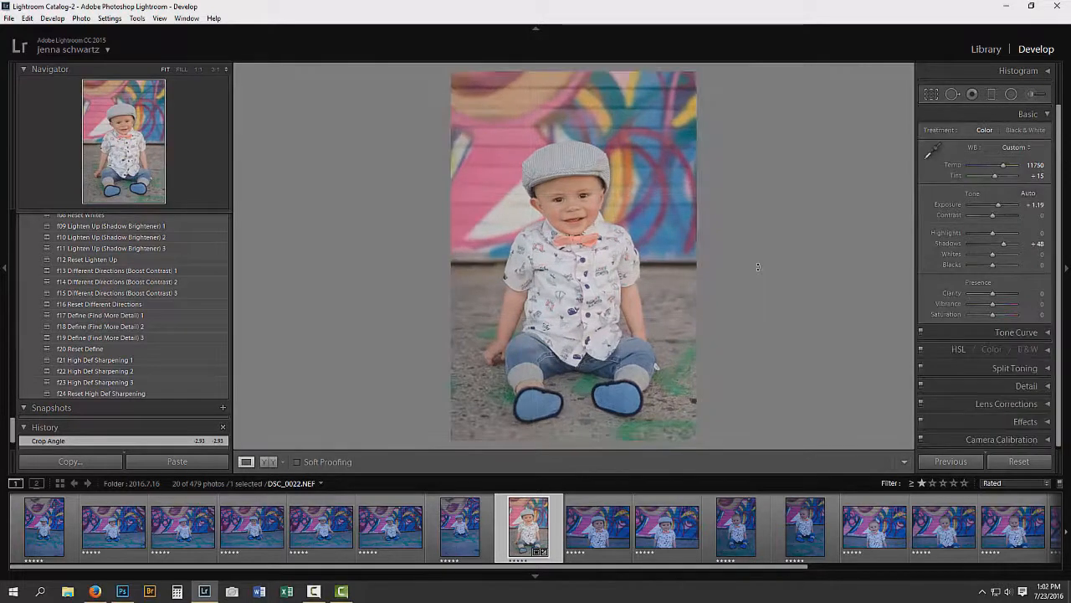
Apply the Mastin Labs Fuji Pro - Nikon presets 1c. Fuji 160NS, 2. All Hard and 7. Shadow Soft
scroll(126, 351, up, 10)
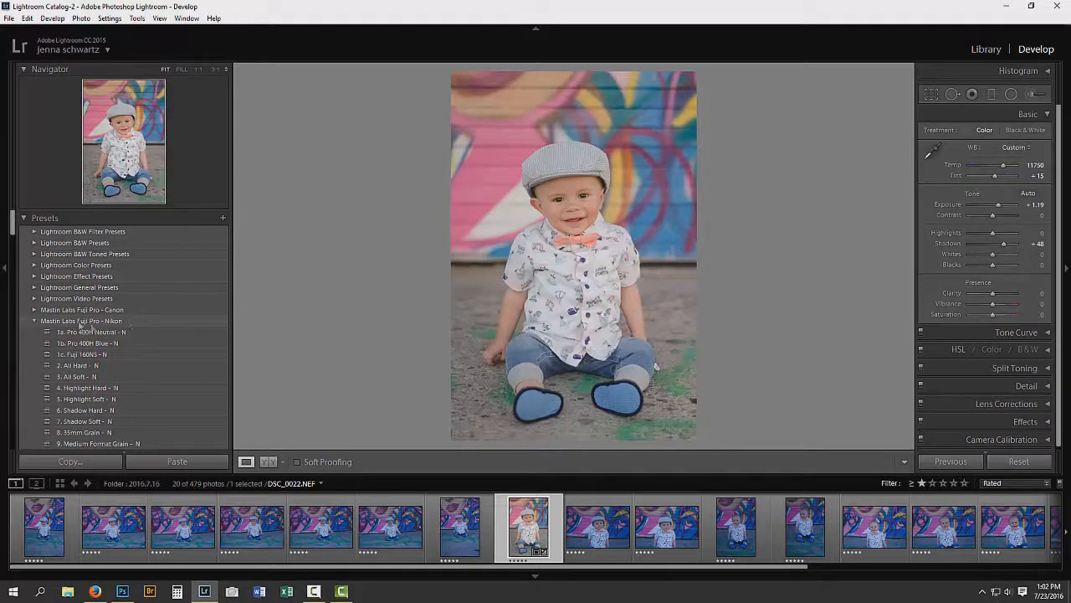
click(93, 354)
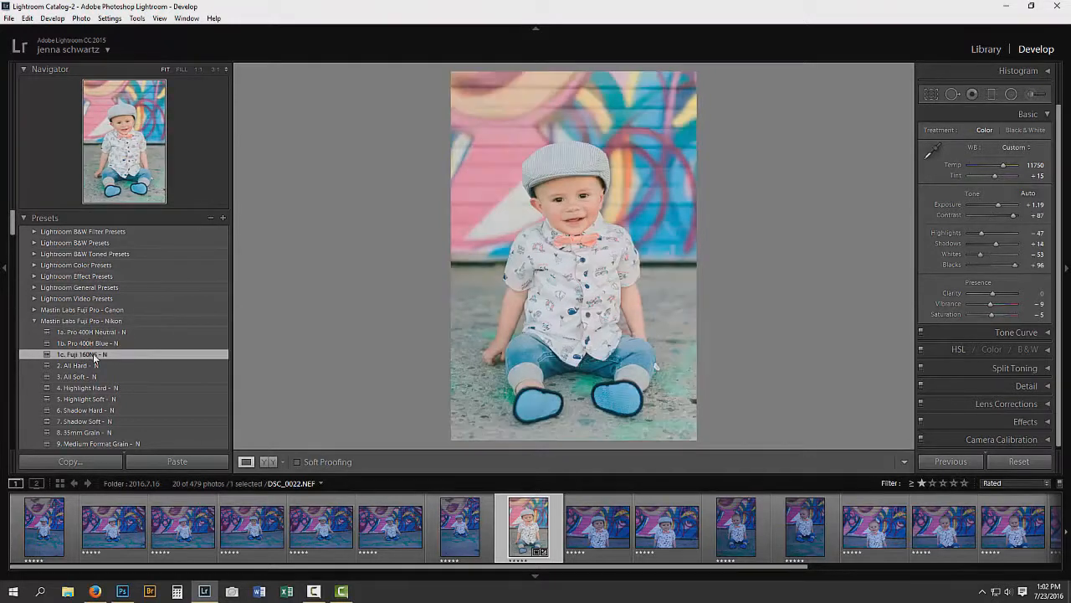
click(94, 366)
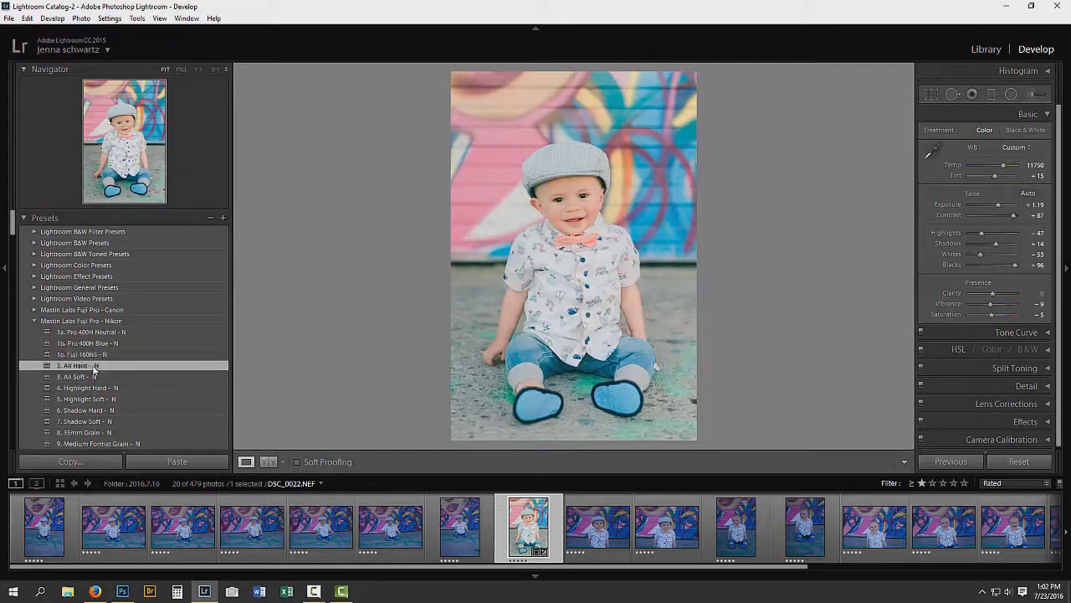
click(86, 422)
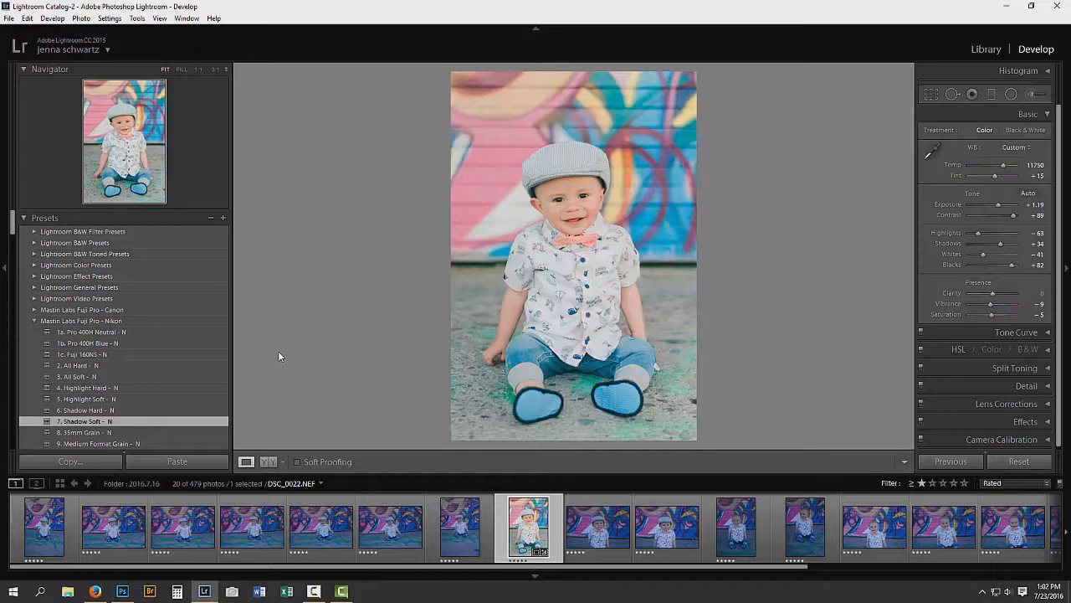
Apply the Infusion vignette preset e01 Enclosed 1 to the photo
scroll(109, 352, down, 10)
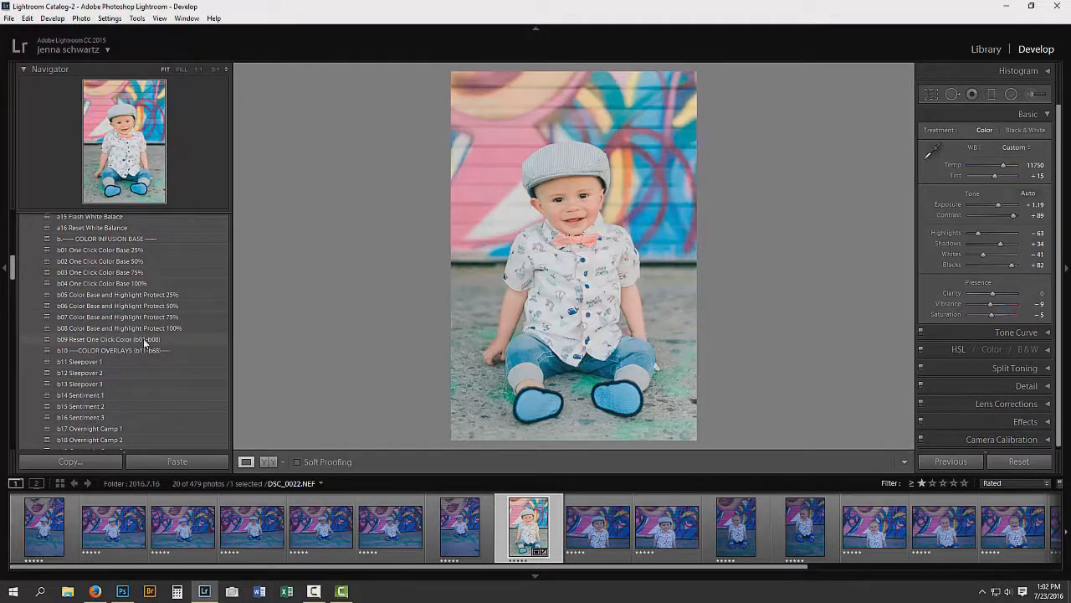
scroll(144, 343, down, 15)
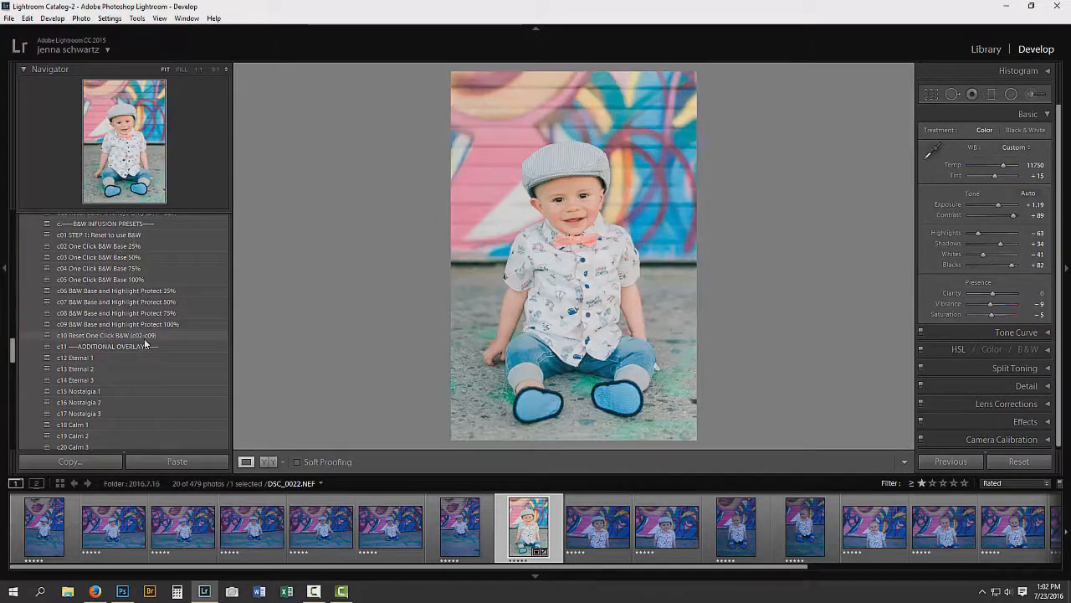
scroll(144, 342, down, 6)
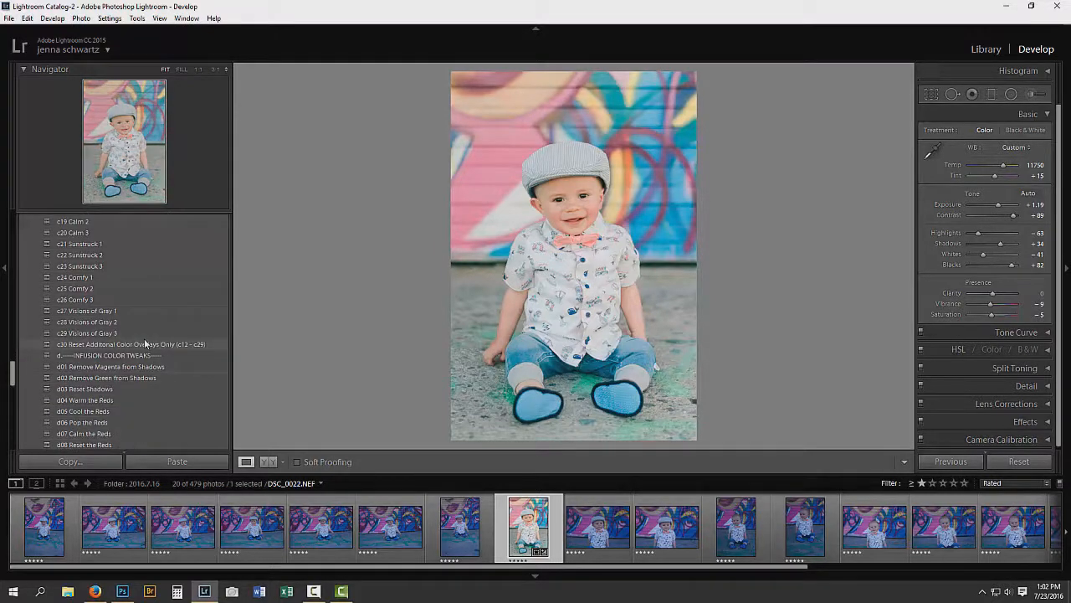
scroll(144, 342, down, 6)
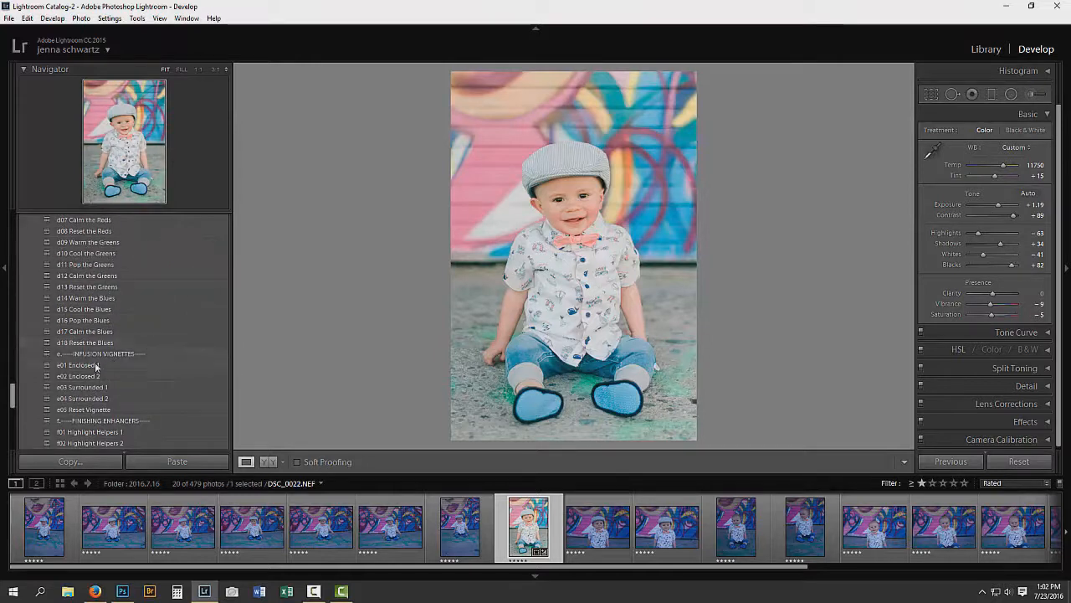
click(96, 366)
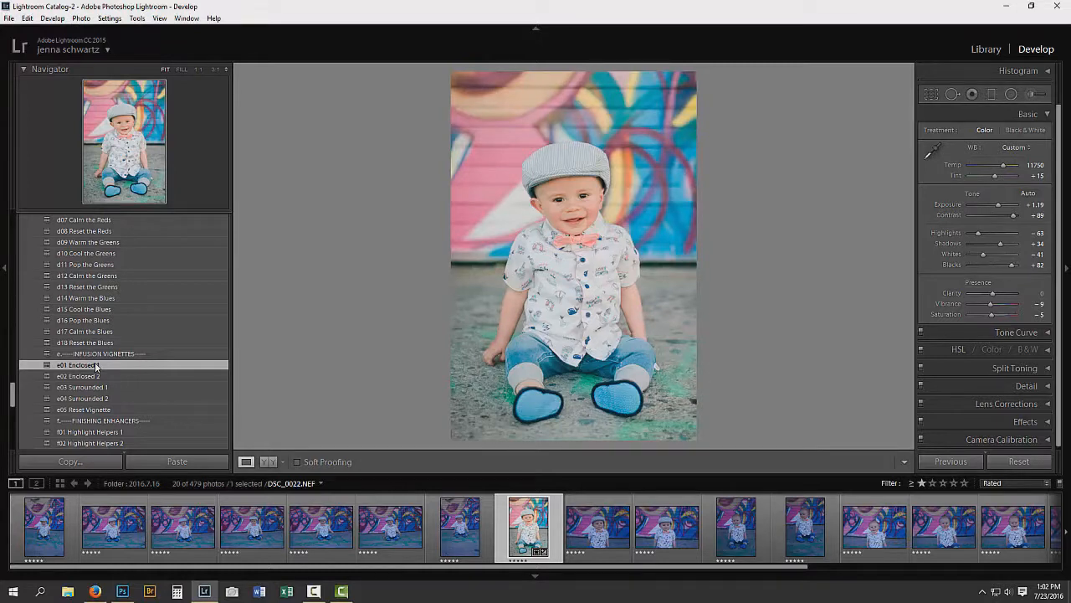
Apply the finishing presets f11 Lighten Up (Shadow Brightener) 3 and f17 Define (Find More Detail) 1
scroll(96, 366, down, 5)
click(139, 401)
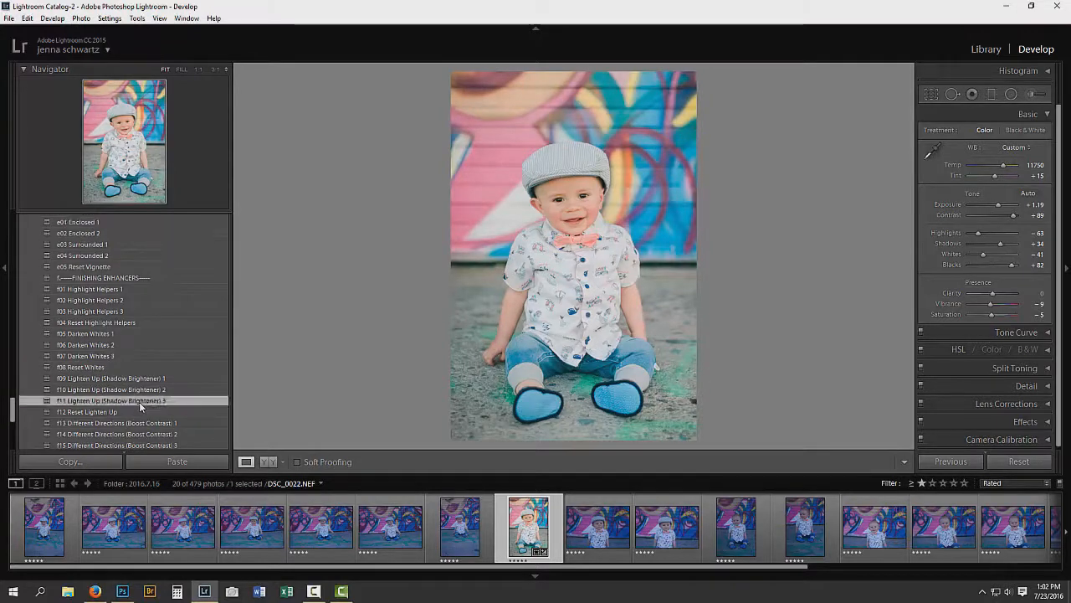
scroll(139, 402, down, 2)
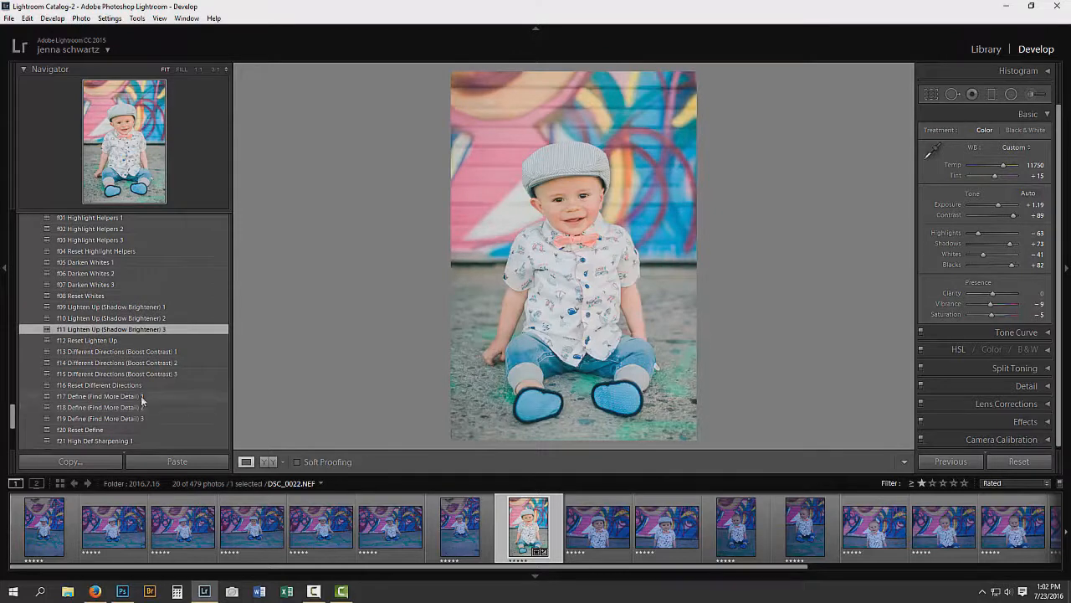
click(141, 395)
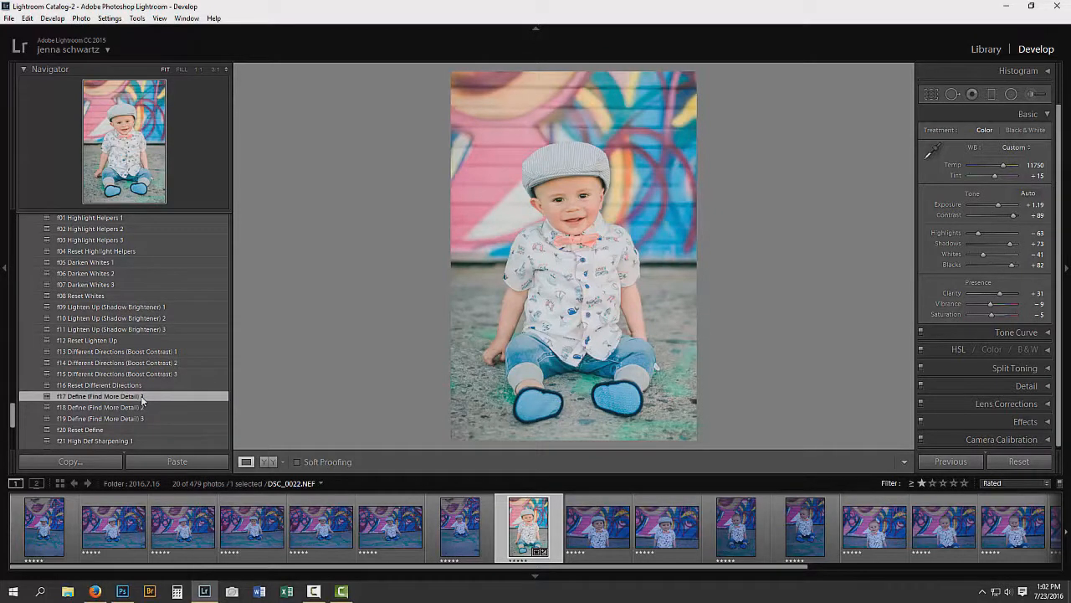
Brush a saturation boost of 36 over the mural behind the child, compare it on and off, and close the brush
click(1035, 93)
mouse_move(680, 92)
mouse_down()
mouse_move(671, 230)
mouse_move(648, 167)
mouse_move(651, 105)
mouse_up()
mouse_move(477, 182)
mouse_down()
mouse_move(492, 197)
mouse_move(488, 188)
mouse_up()
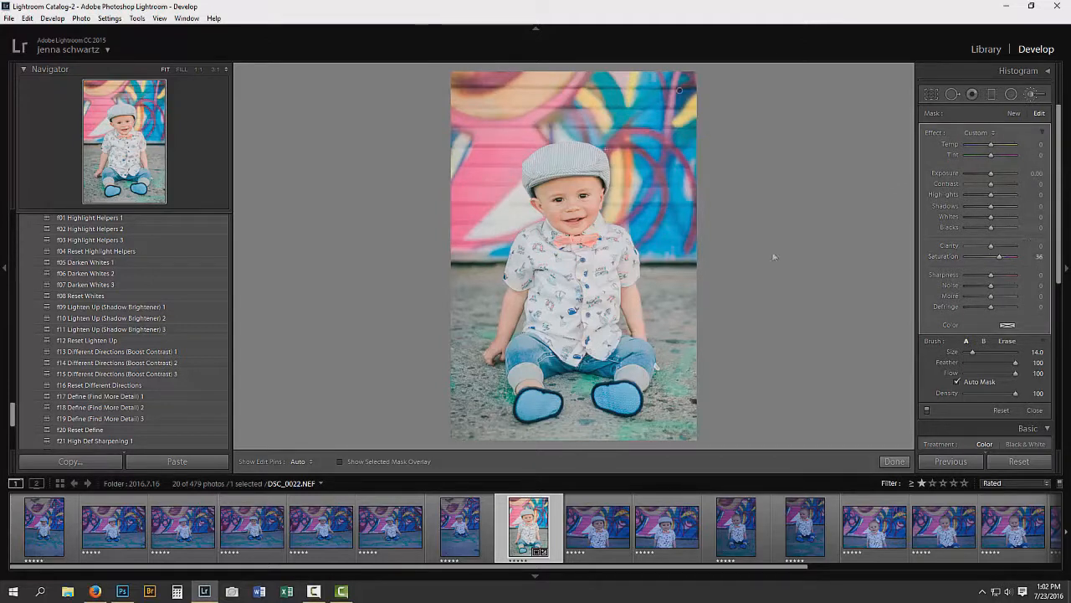
click(928, 410)
click(927, 410)
click(927, 410)
click(1032, 93)
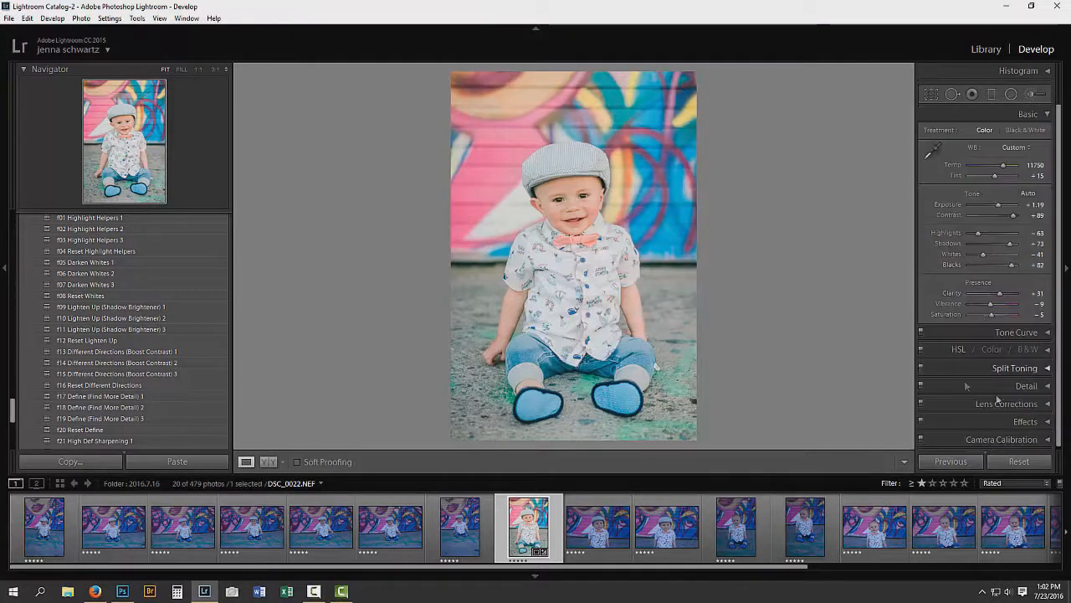
Remove chromatic aberration in the lens corrections and set the defringe amounts to 3 for purple and 2 for green
click(1044, 406)
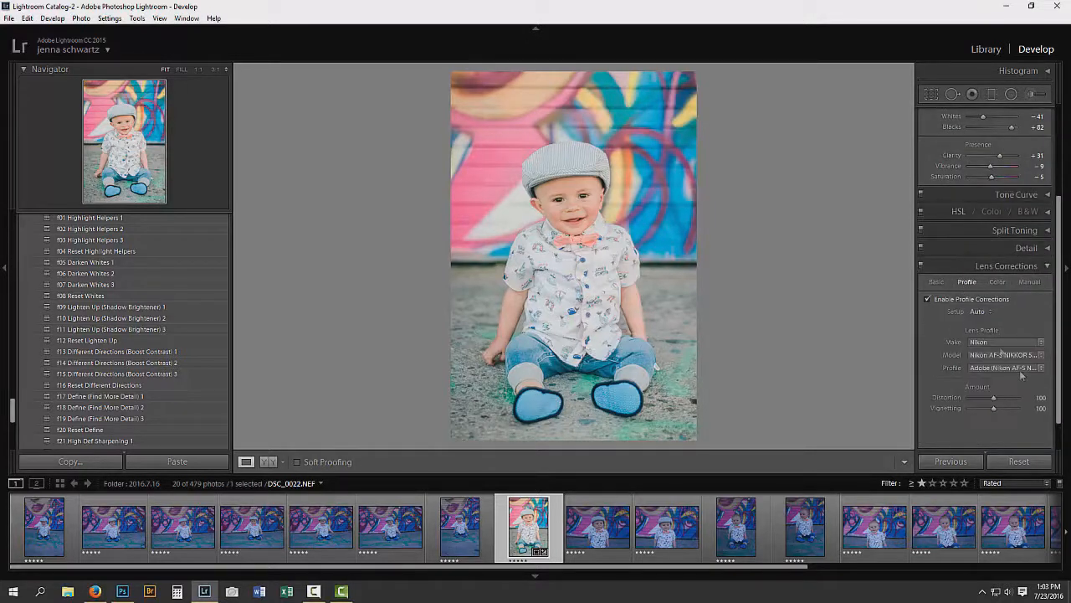
click(997, 282)
click(962, 300)
drag(971, 335, 978, 357)
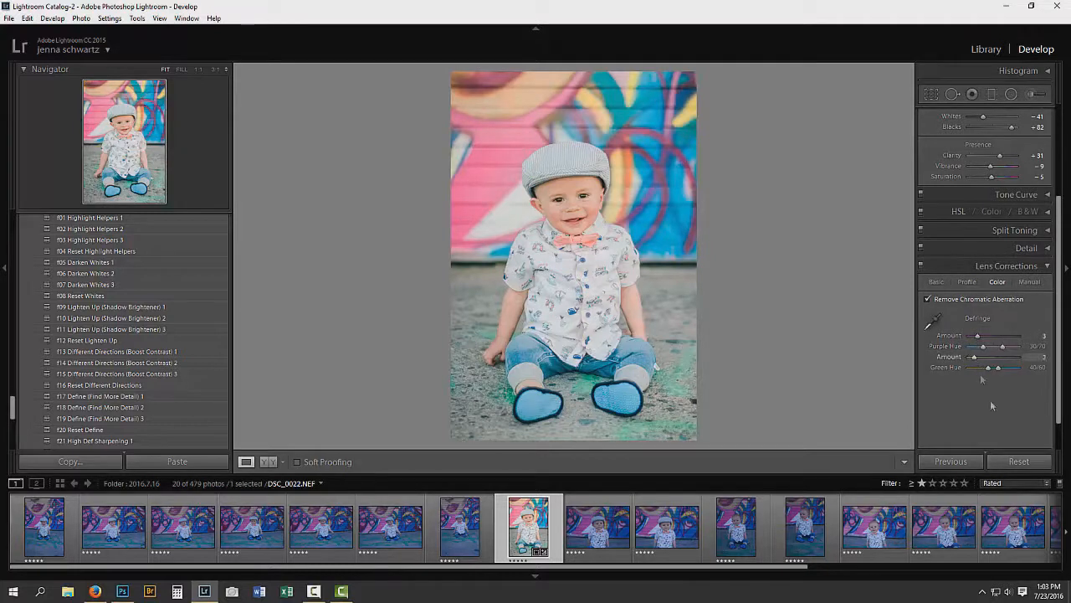
click(1048, 265)
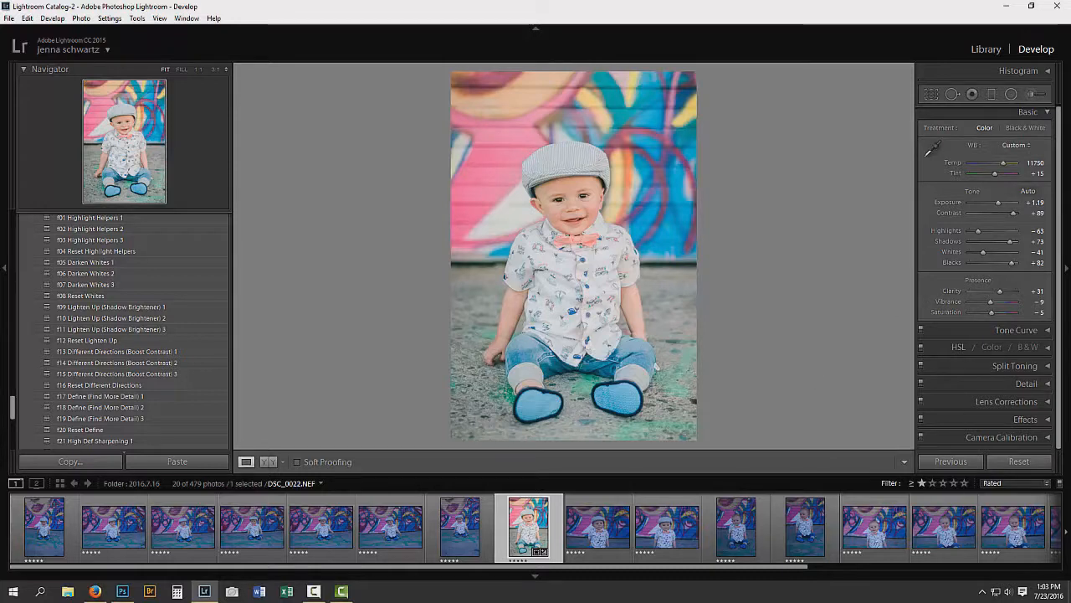
Copy the edited photo's develop settings, leaving out brush, radial filters, spot removal and crop
right_click(535, 521)
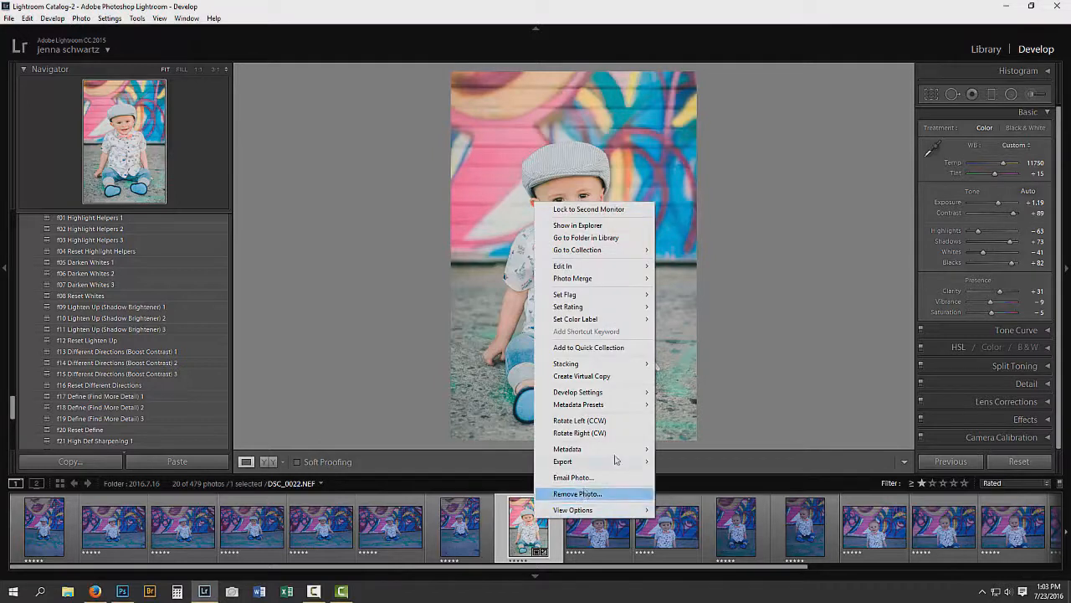
mouse_move(607, 393)
click(688, 437)
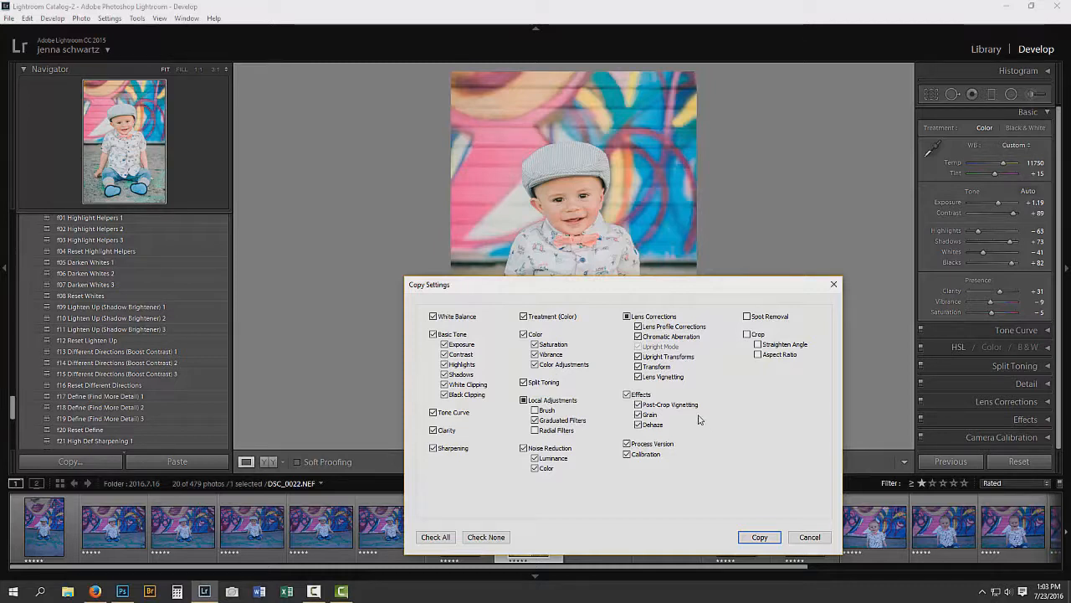
click(777, 538)
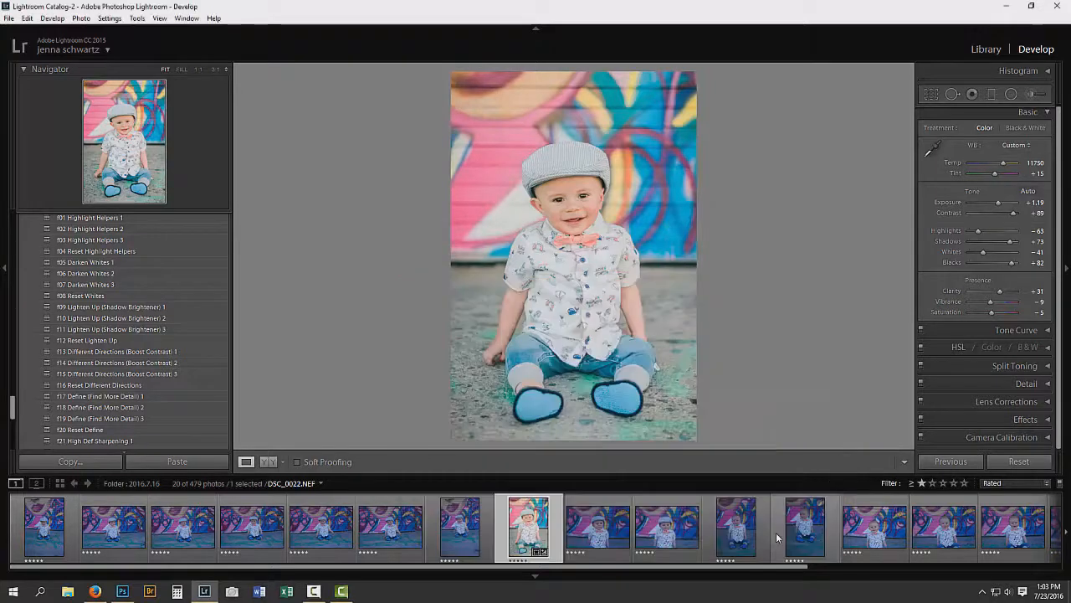
Paste the copied settings onto each of the seven photos that precede the edited one in the filmstrip
click(450, 536)
key(ctrl+shift+v)
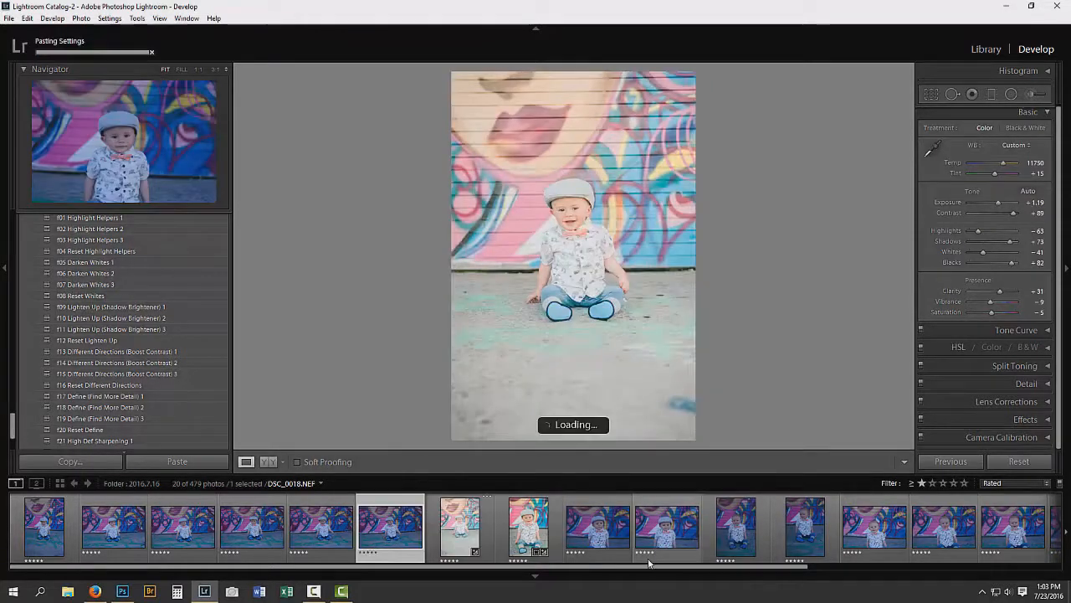
key(Left)
key(Left)
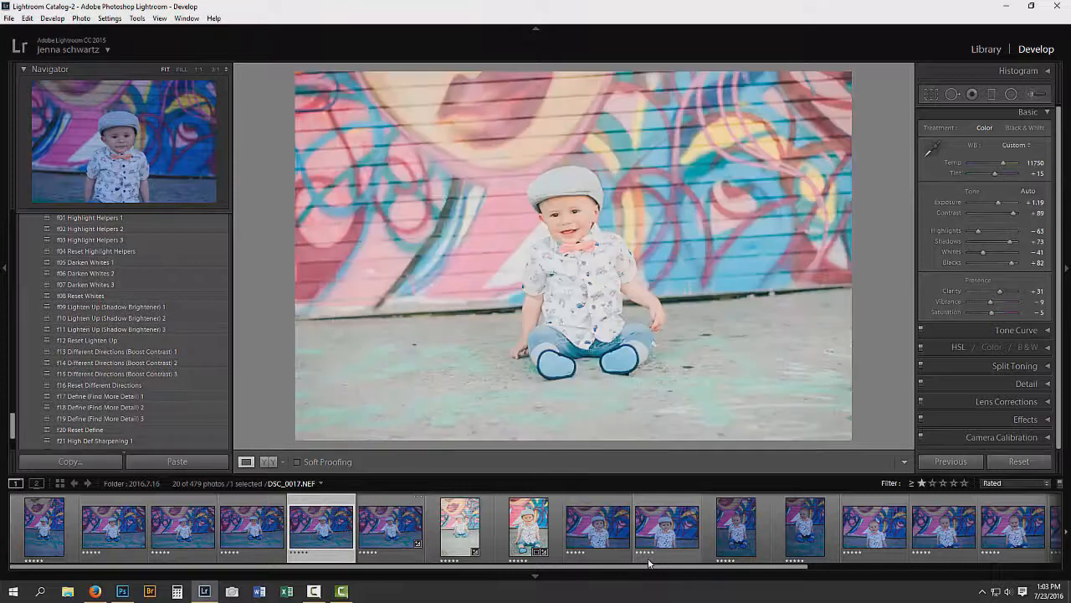
key(ctrl+shift+v)
key(Left)
key(ctrl+shift+v)
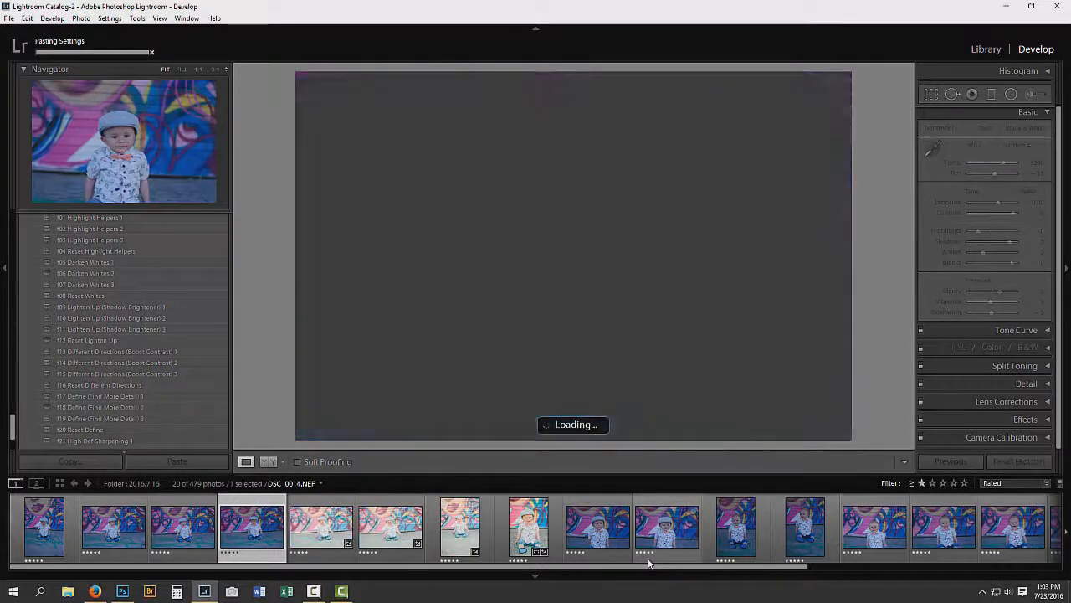
key(Left)
key(ctrl+shift+v)
key(Left)
key(ctrl+shift+v)
key(Left)
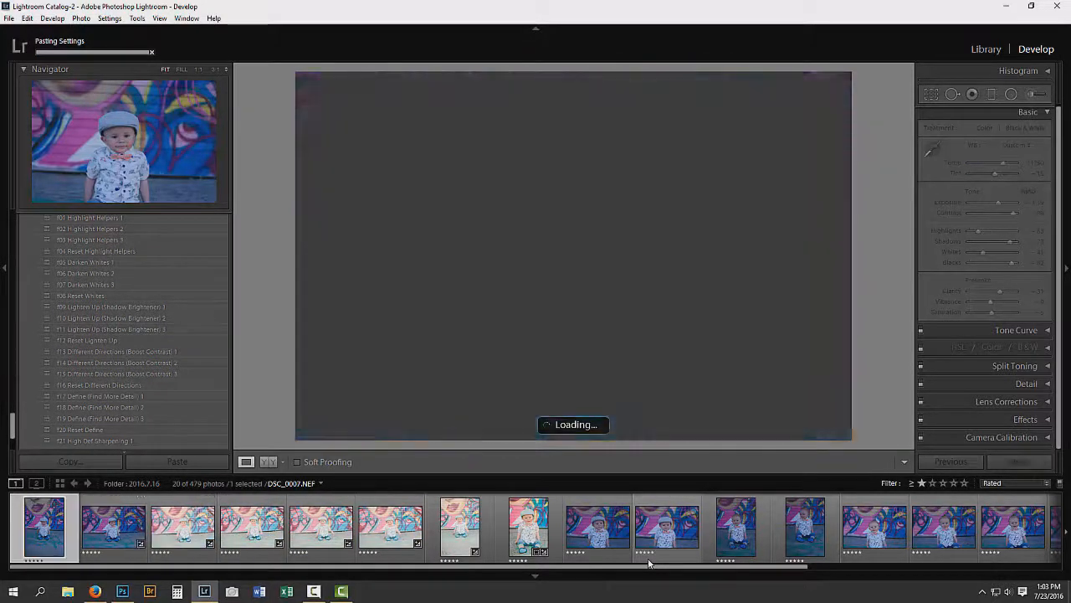
key(ctrl+shift+v)
Paste the copied settings onto the remaining photos that follow the edited one, starting from DSC_0024
click(597, 526)
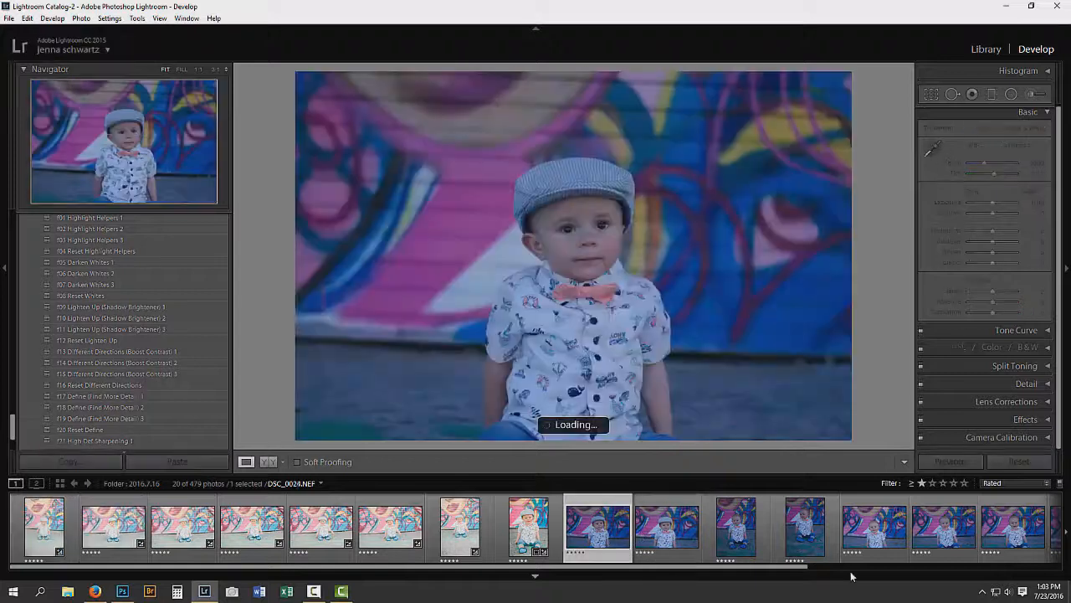
key(Right)
key(Right)
key(Right)
key(Right)
key(Right)
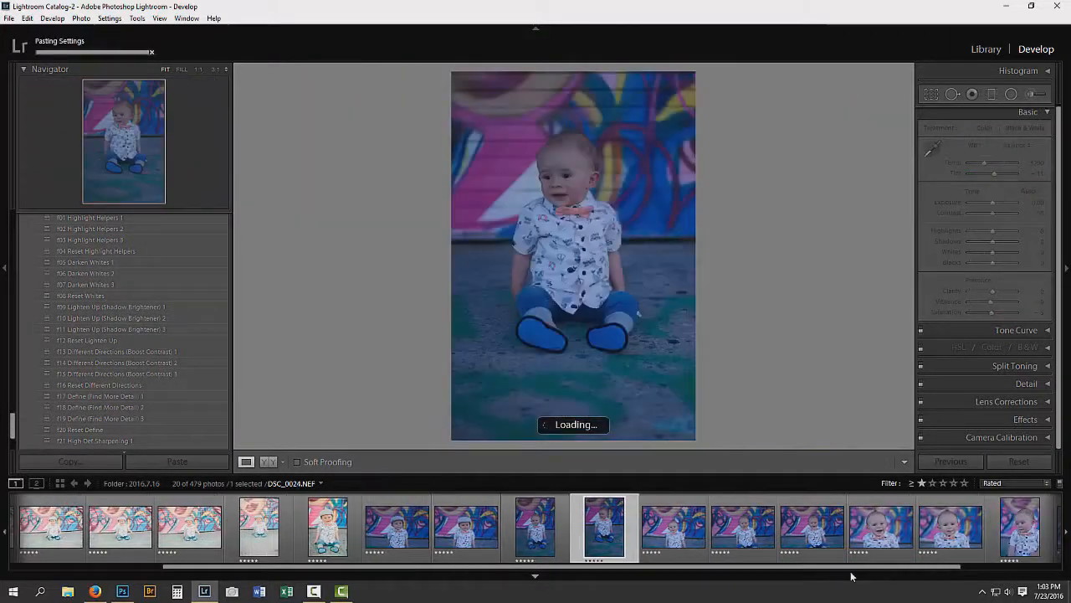
key(Right)
key(Right)
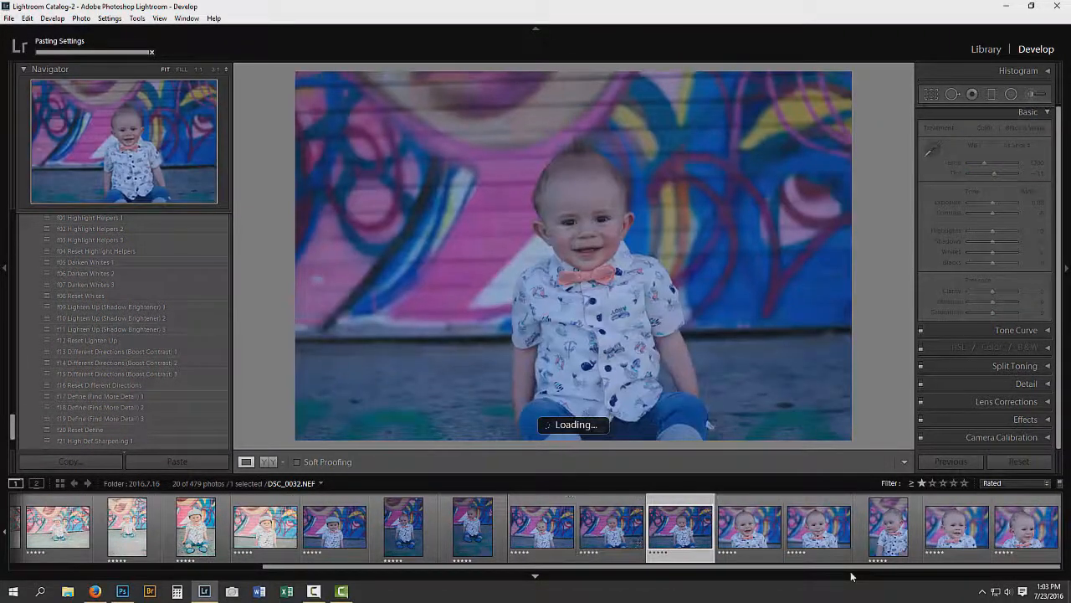
key(ctrl+shift+v)
key(Right)
key(ctrl+shift+v)
key(Right)
key(ctrl+shift+v)
key(shift+Right)
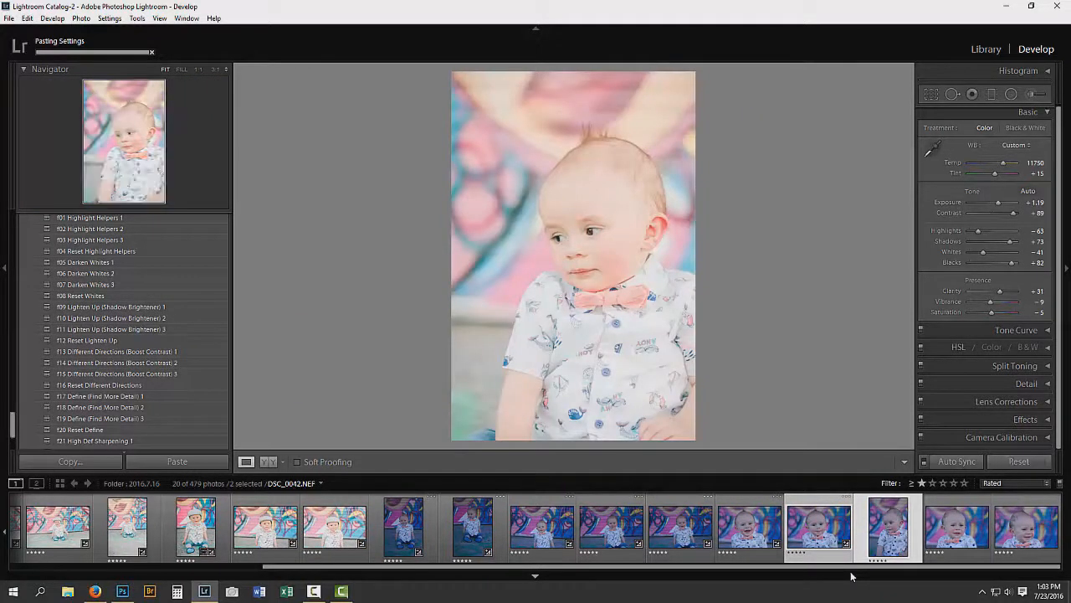
key(Right)
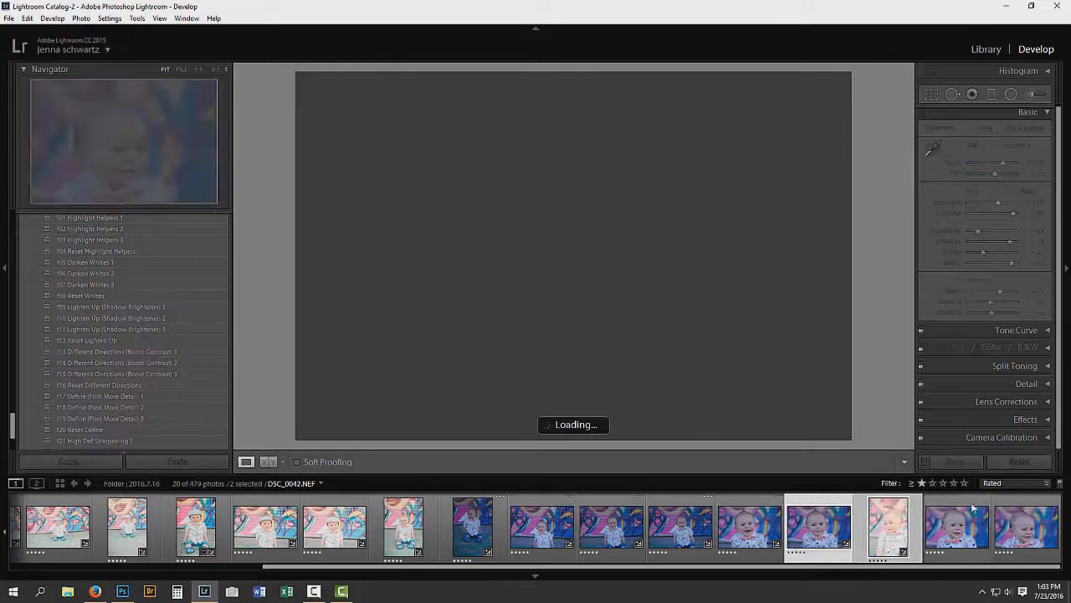
click(956, 534)
key(ctrl+shift+v)
Set the exposure of DSC_0018 to +0.95 and its crop aspect ratio to 2 x 3 / 4 x 6
drag(513, 567, 119, 534)
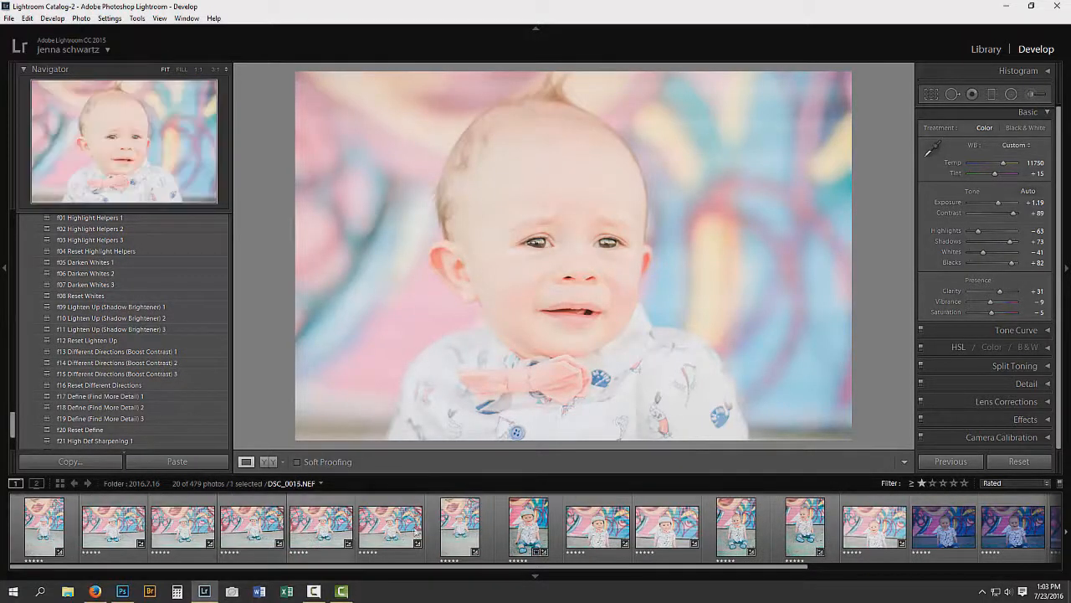
click(529, 526)
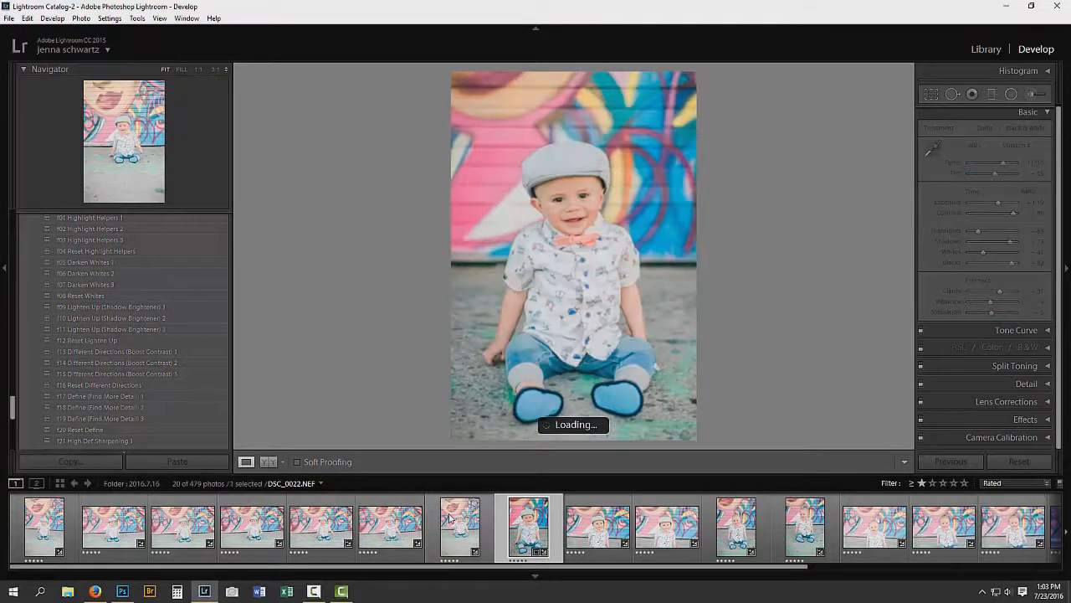
click(449, 519)
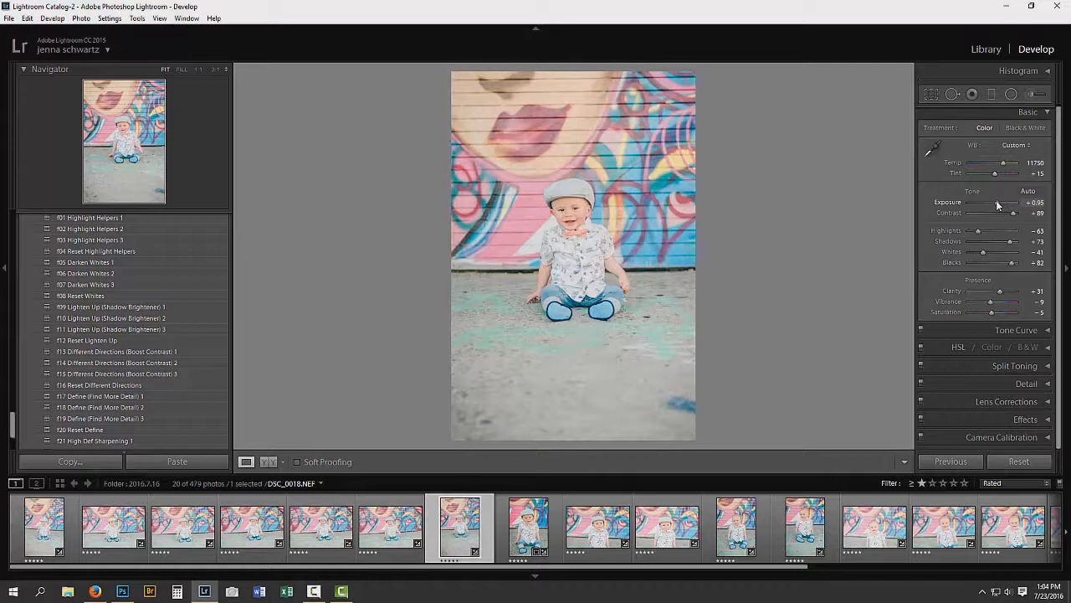
click(932, 94)
click(1015, 133)
click(964, 226)
click(1019, 133)
click(988, 239)
Expand the crop of DSC_0018 to the photo's edges and straighten it by 0.64 degrees along the mural's lower edge
drag(690, 84, 721, 60)
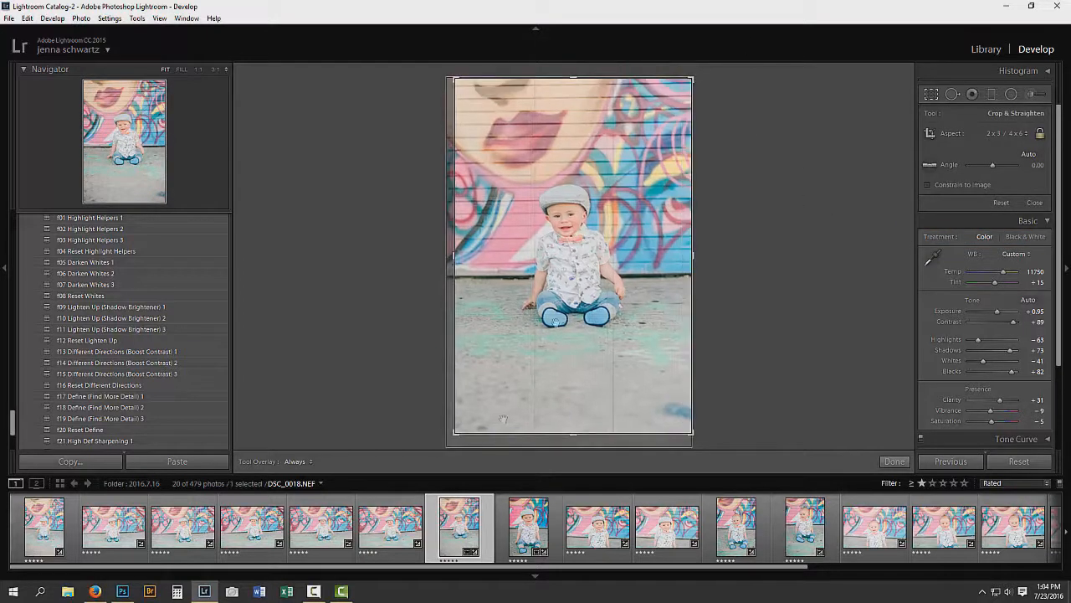
drag(455, 433, 403, 466)
click(929, 164)
drag(738, 266, 735, 268)
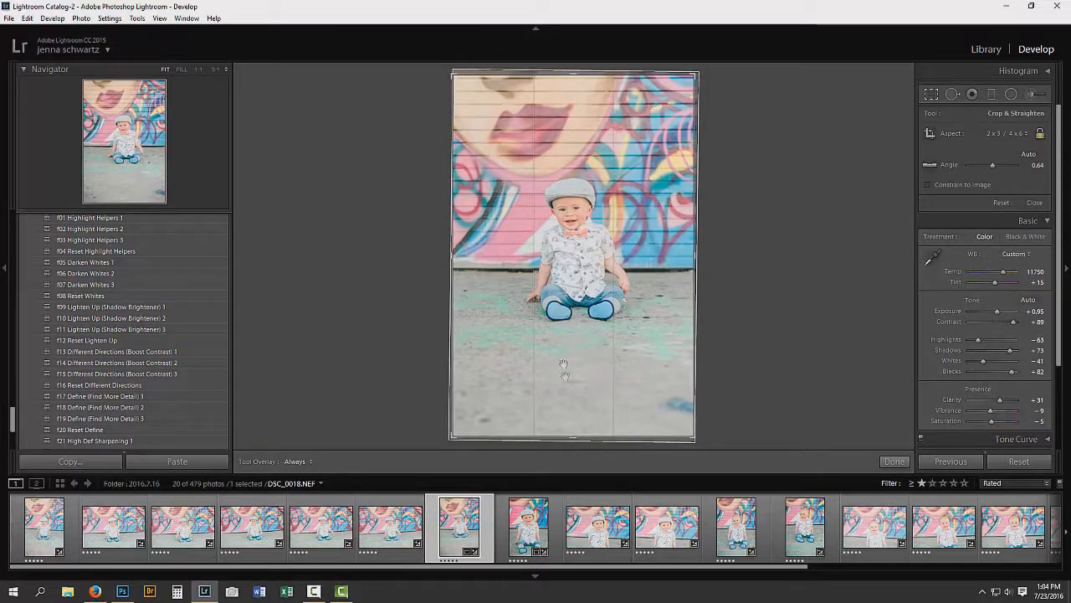
Change the crop to 4 x 5 / 8 x 10, reframe it with less ground below the child, and apply it
click(1008, 133)
click(971, 211)
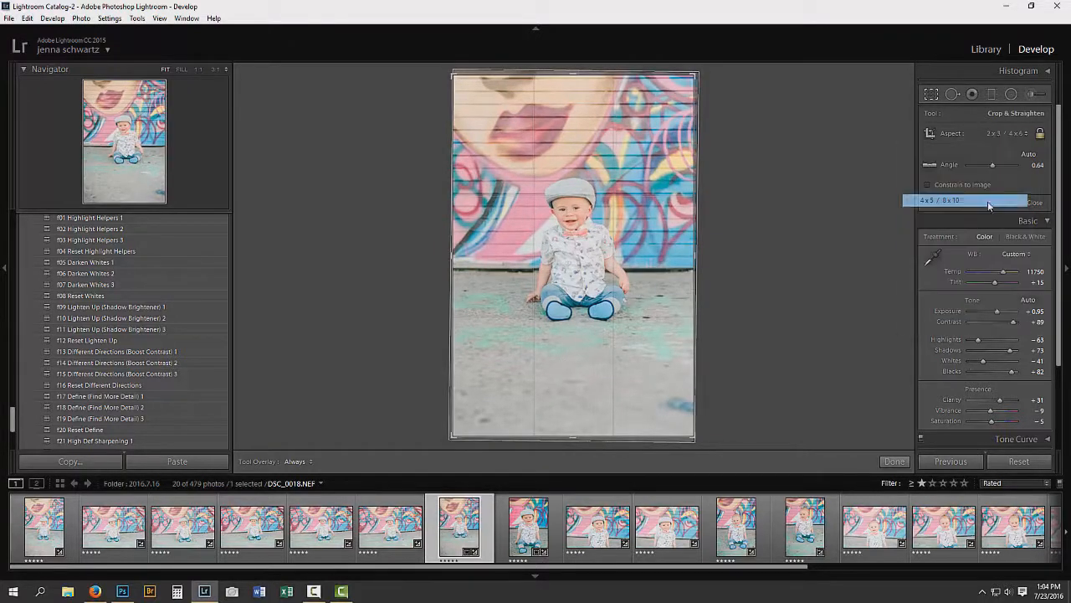
drag(539, 212, 539, 239)
key(Return)
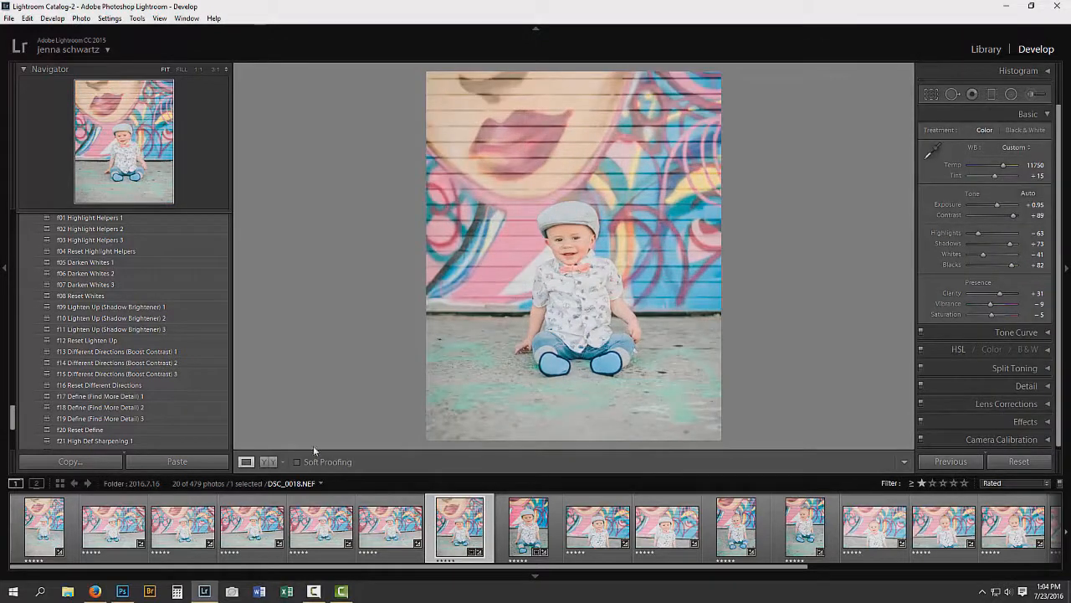
Crop DSC_0017 to 2 x 3 / 4 x 6 and straighten it by 3.85 degrees along the mural's lower edge
click(527, 531)
click(461, 531)
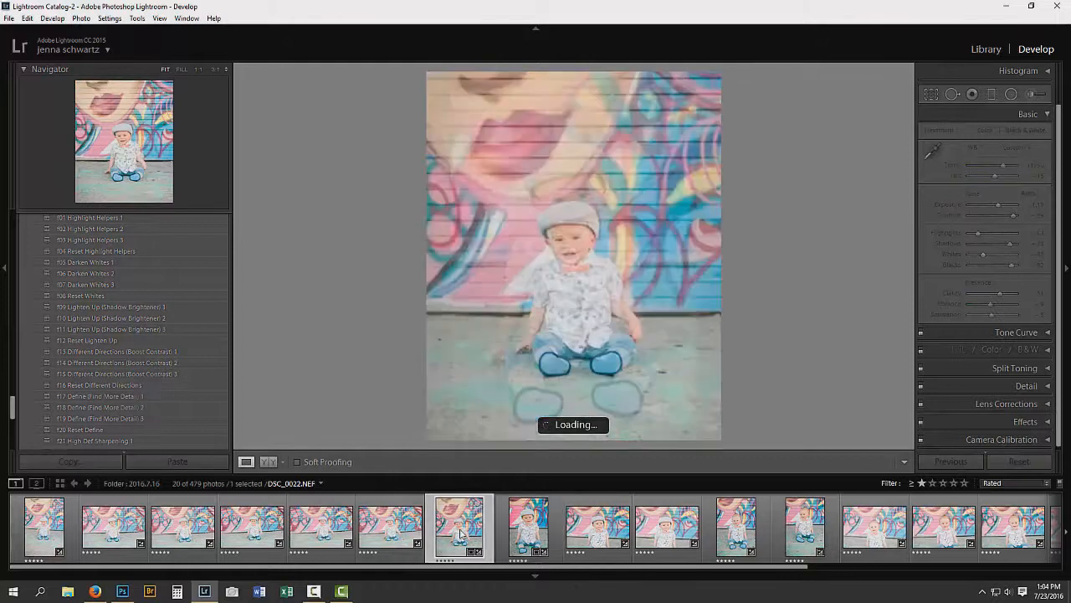
click(528, 536)
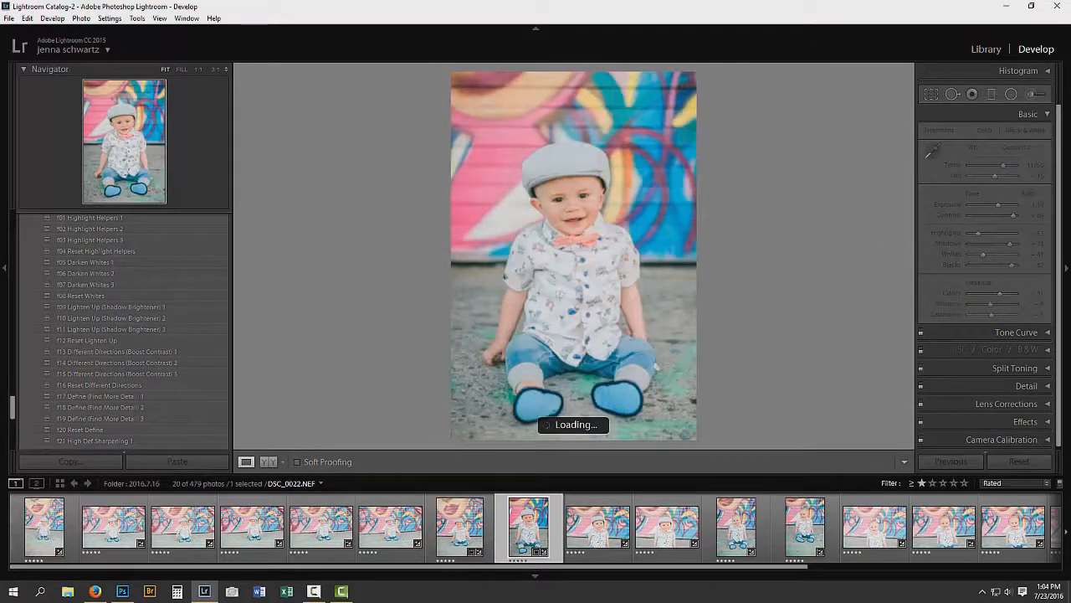
key(Left)
key(Left)
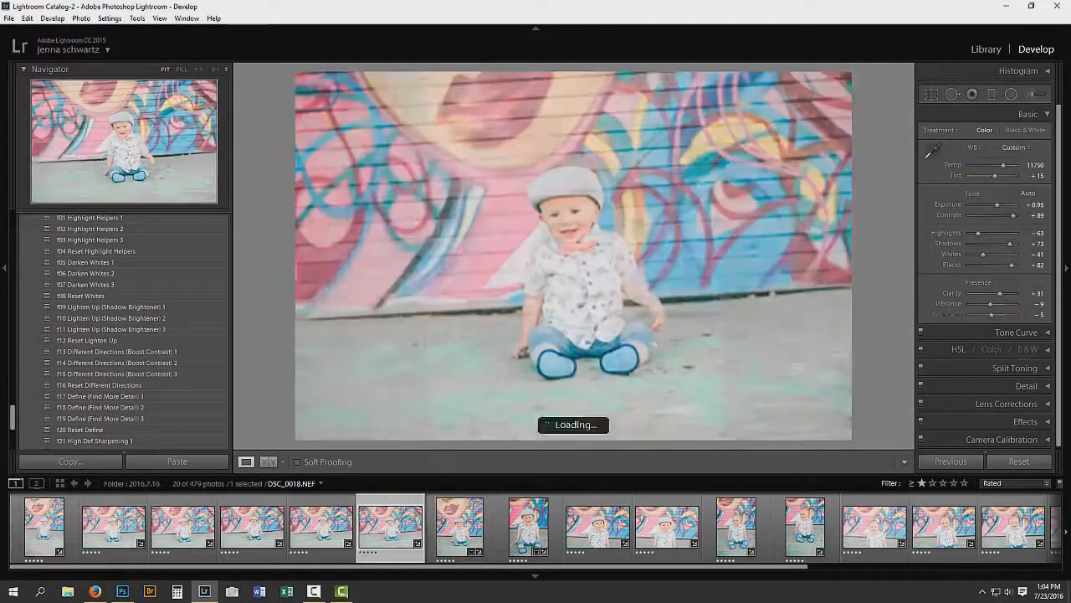
click(932, 95)
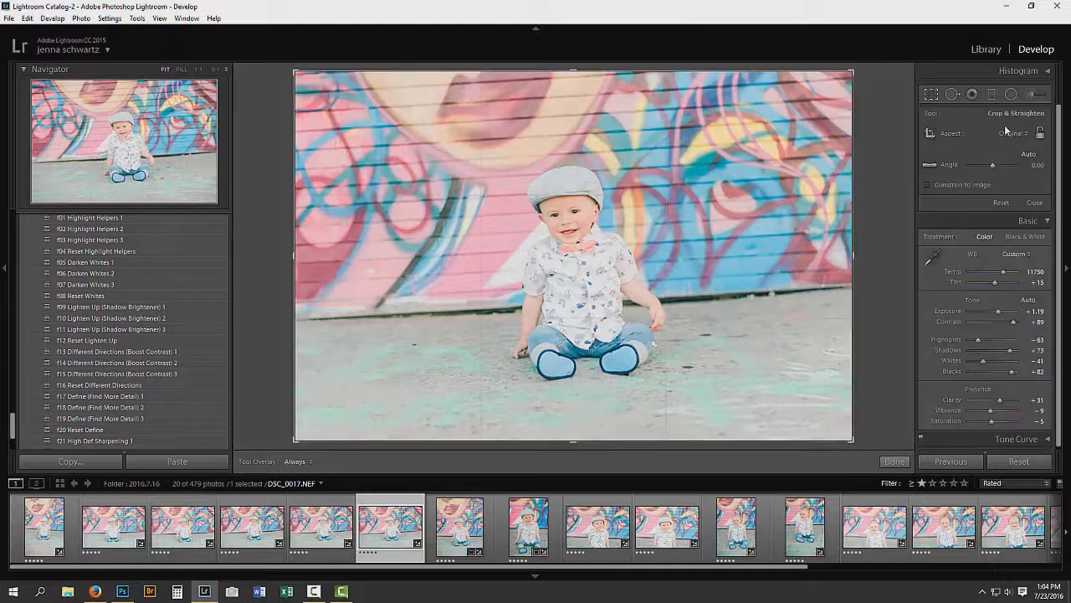
click(1007, 133)
click(946, 240)
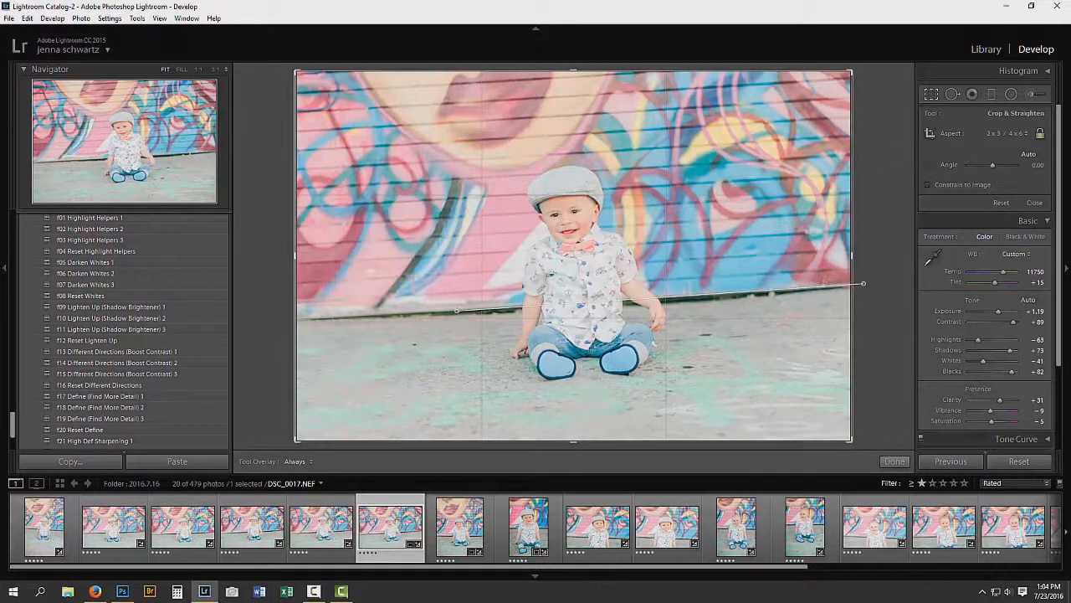
drag(863, 283, 863, 284)
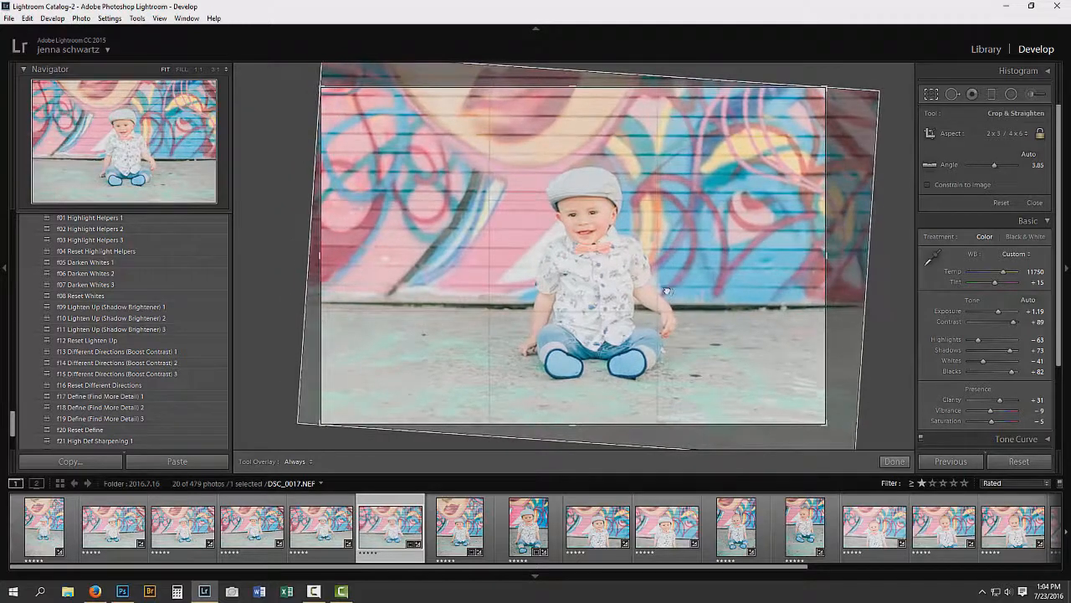
key(Return)
Crop DSC_0015 to 2 x 3 / 4 x 6, straighten it by 2.64 degrees, and reposition the frame to centre the child
key(Left)
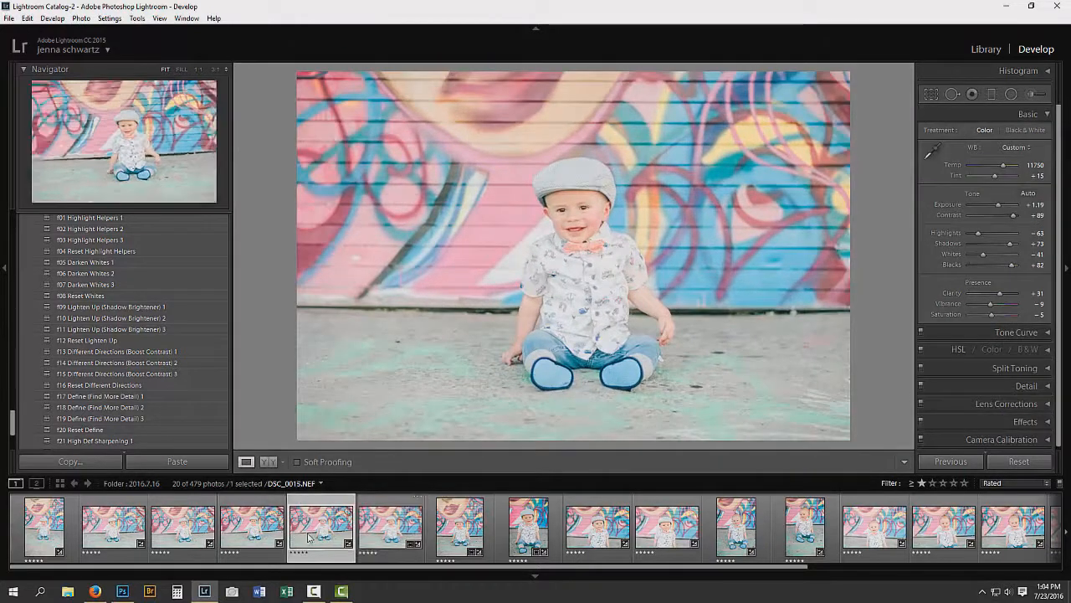
click(932, 94)
click(1012, 133)
click(939, 237)
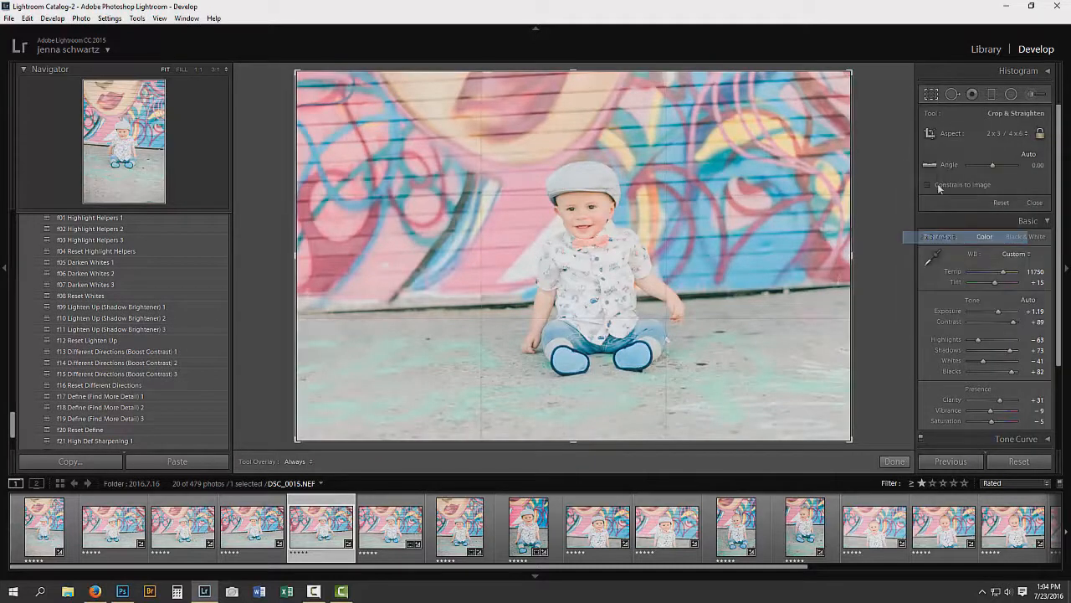
drag(872, 280, 872, 287)
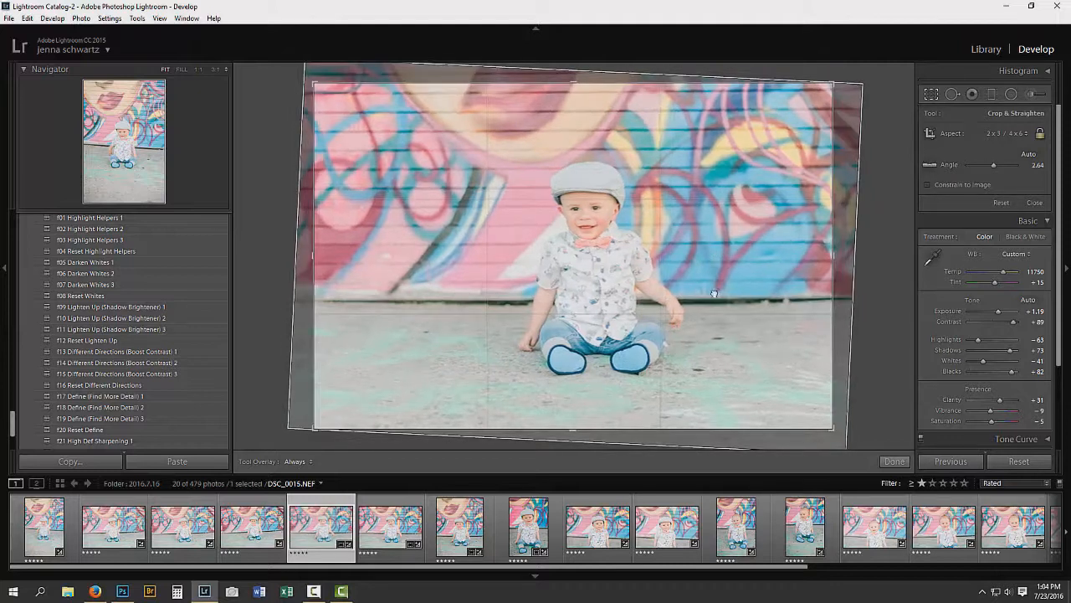
drag(687, 302, 674, 299)
key(Return)
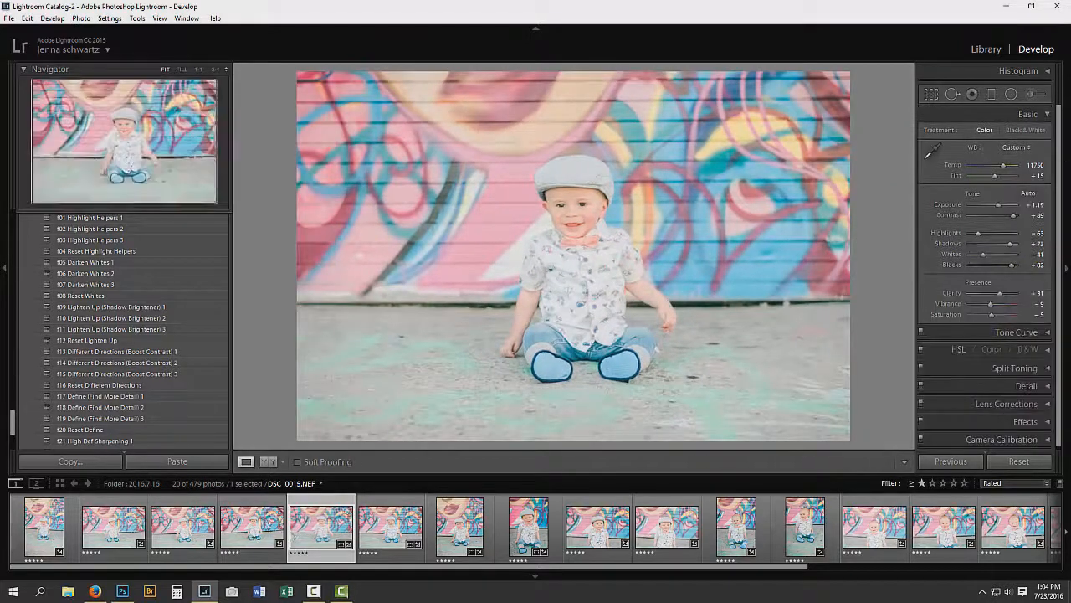
Crop DSC_0014 to 2 x 3 / 4 x 6, auto-straighten it, and shift the photo within the frame to centre the child
key(Left)
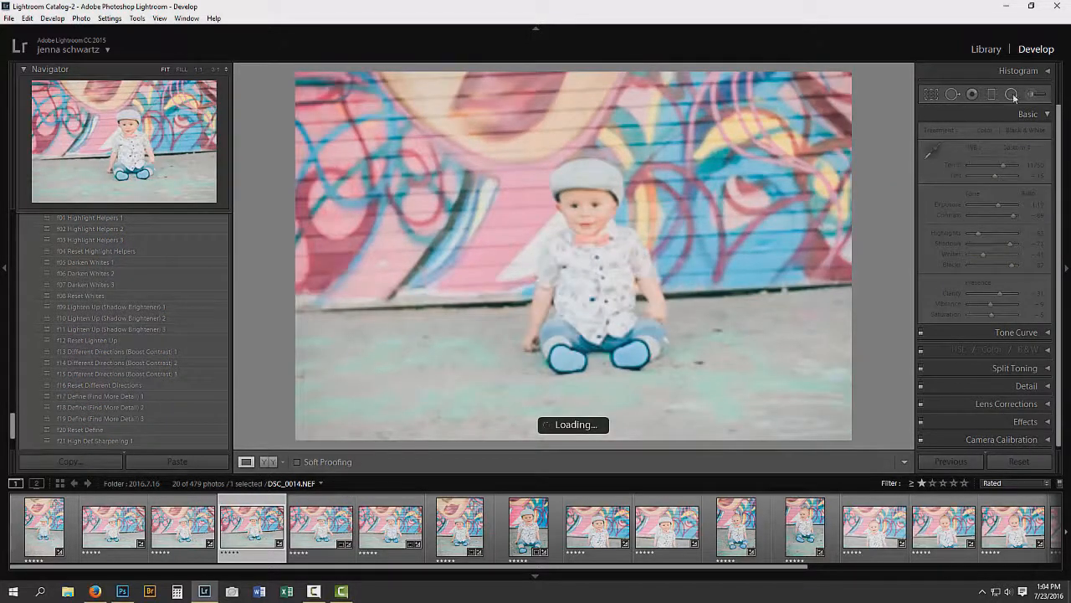
key(r)
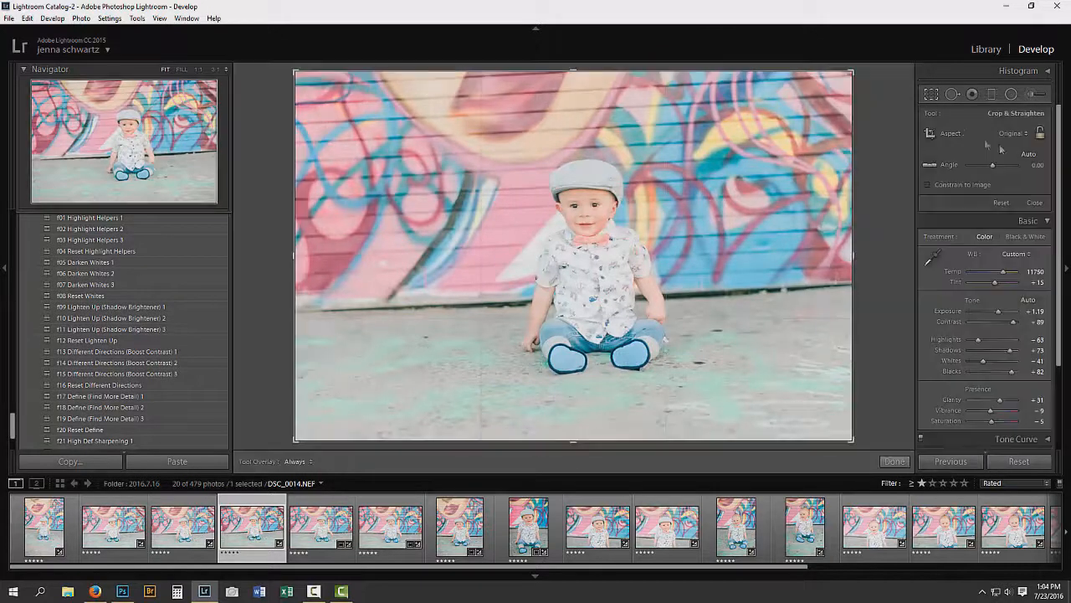
click(1034, 135)
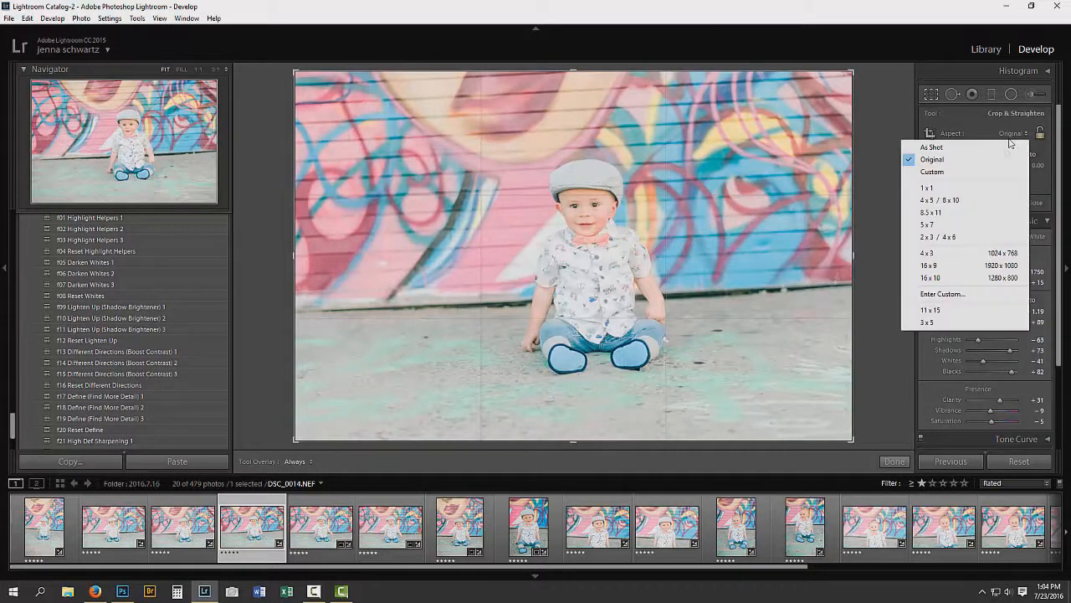
click(962, 228)
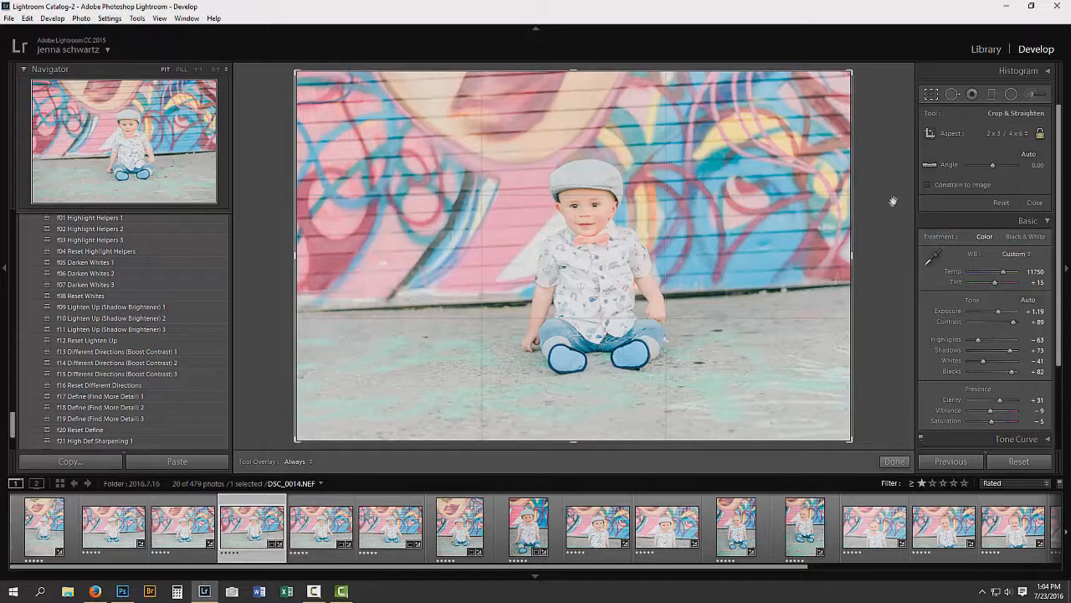
click(1029, 155)
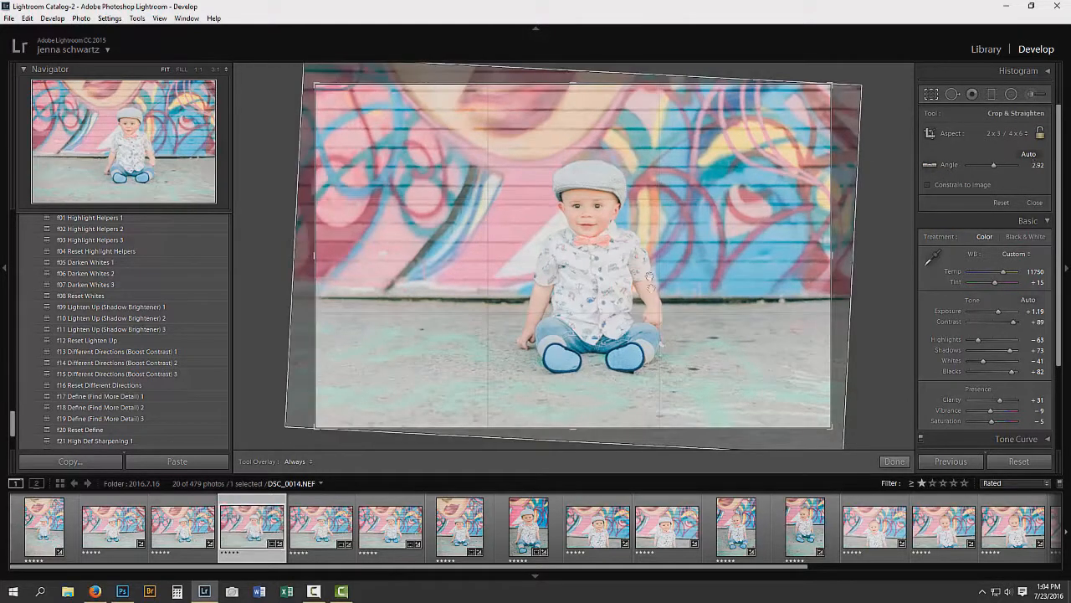
drag(641, 313, 628, 313)
key(Return)
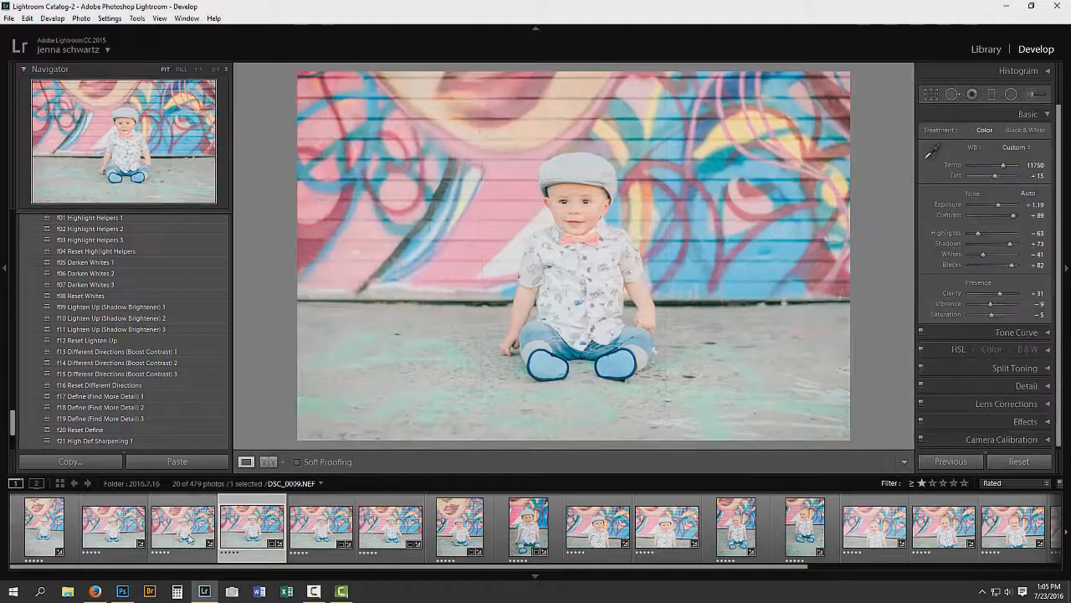
Crop DSC_0009 to 2 x 3 / 4 x 6, level the mural's lower edge, and reposition the photo within the frame
key(Left)
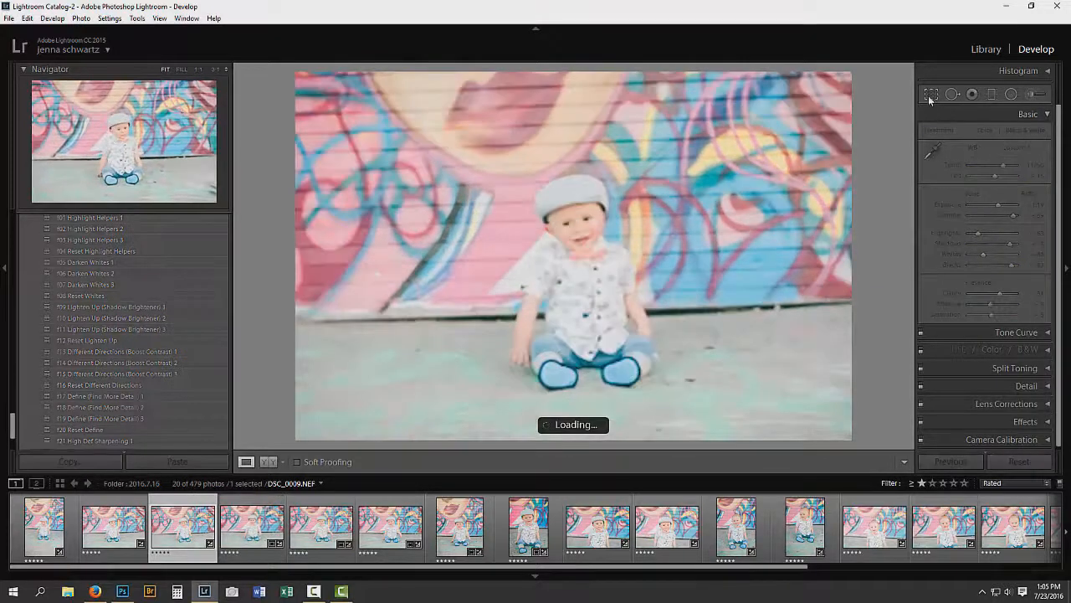
click(929, 96)
click(1018, 134)
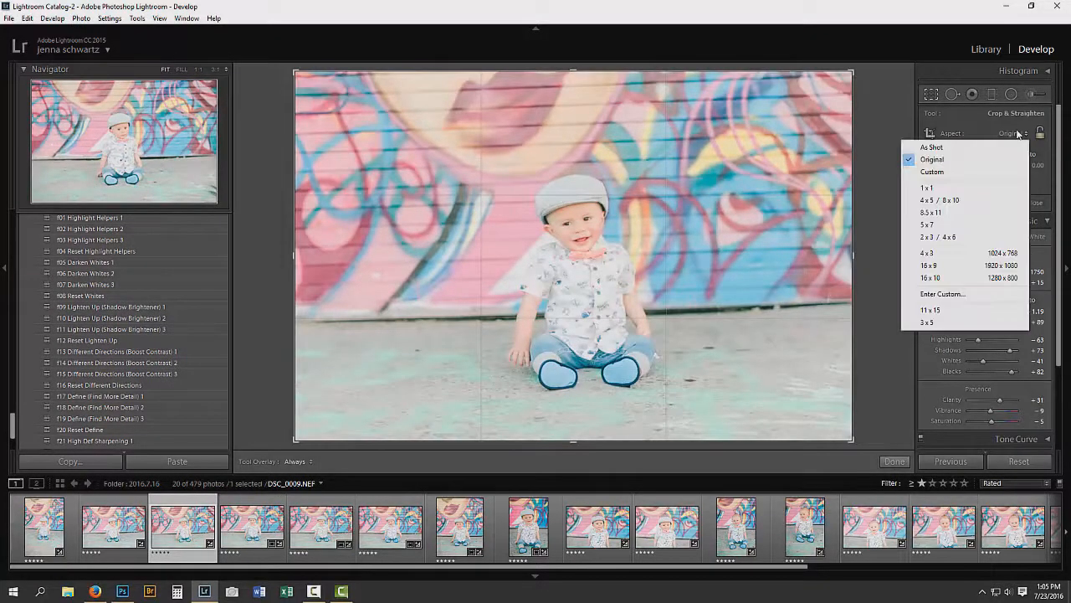
click(975, 242)
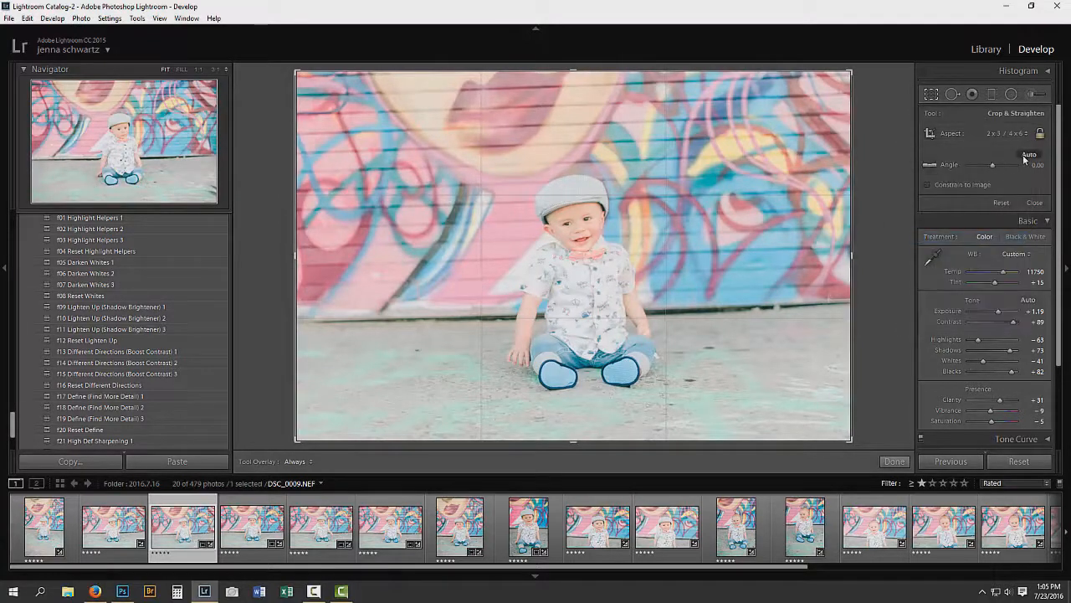
drag(589, 200, 596, 199)
key(Return)
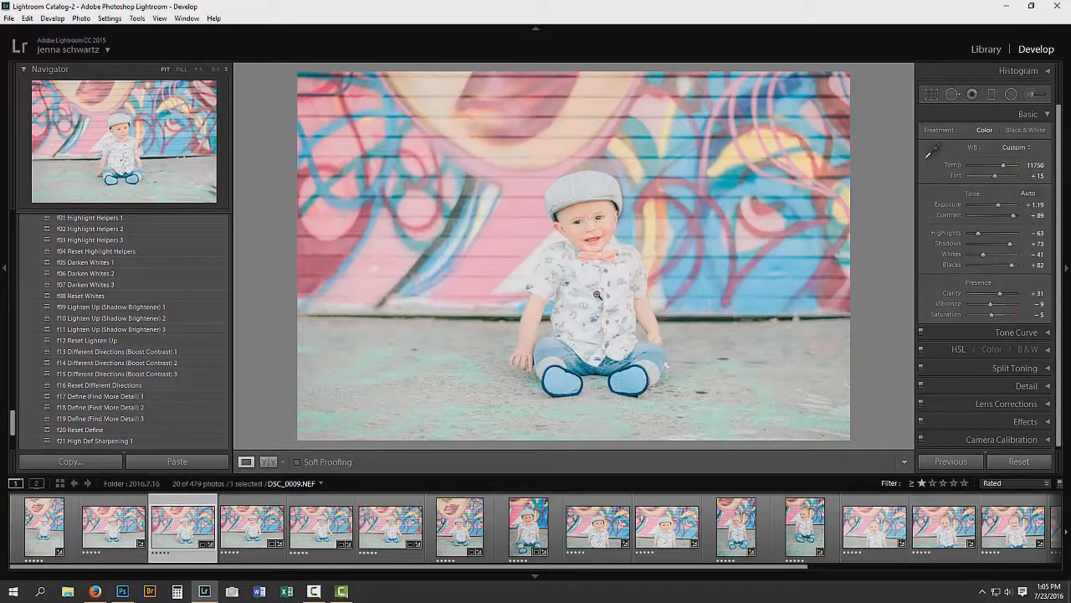
Crop DSC_0007 to 2 x 3 / 4 x 6 and auto-straighten it
key(Left)
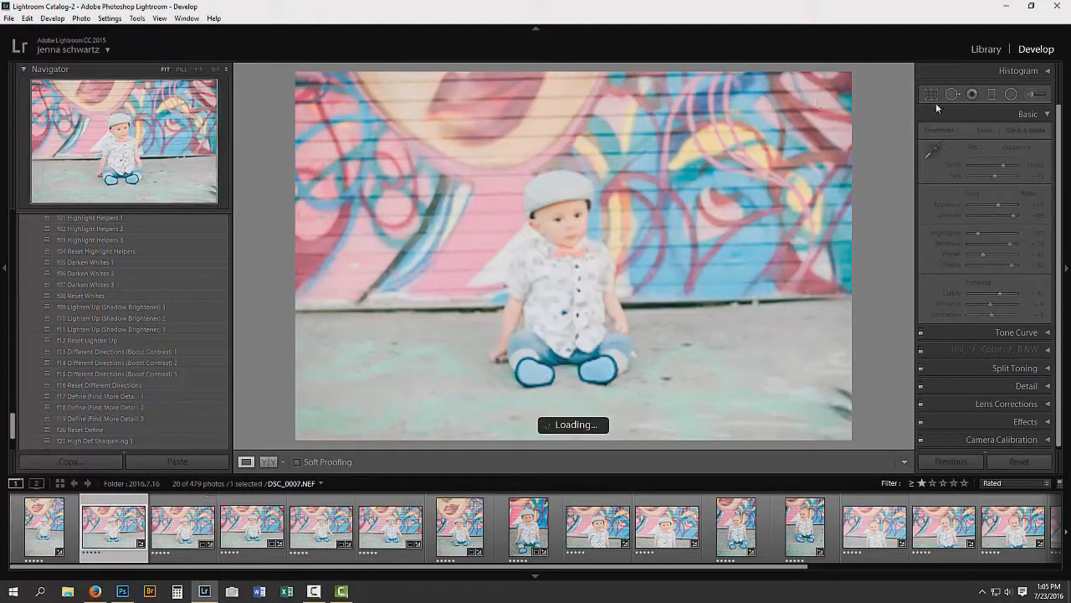
click(934, 94)
click(1011, 133)
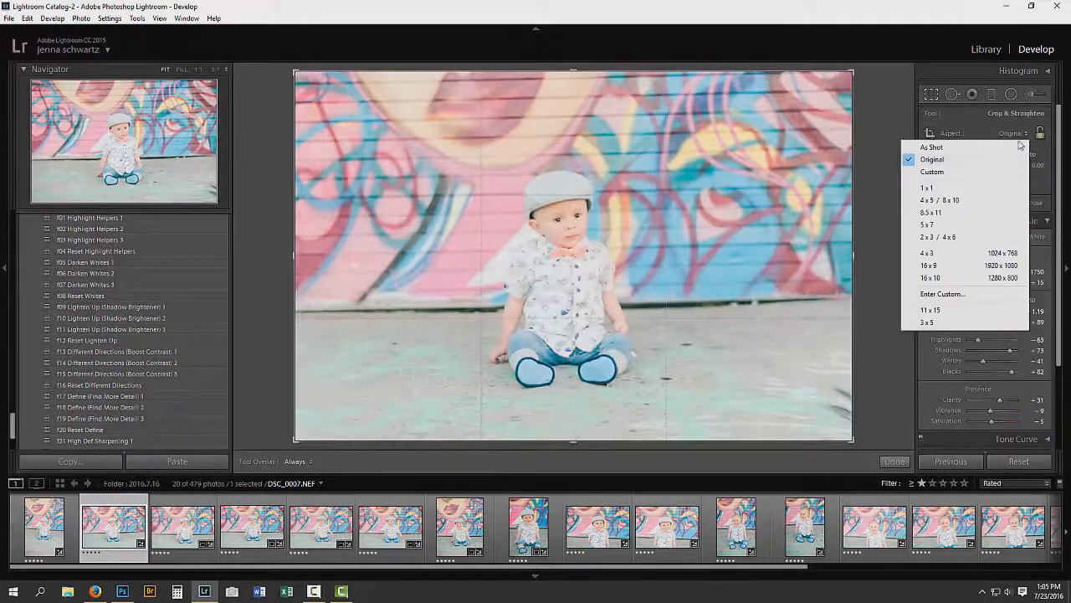
click(954, 238)
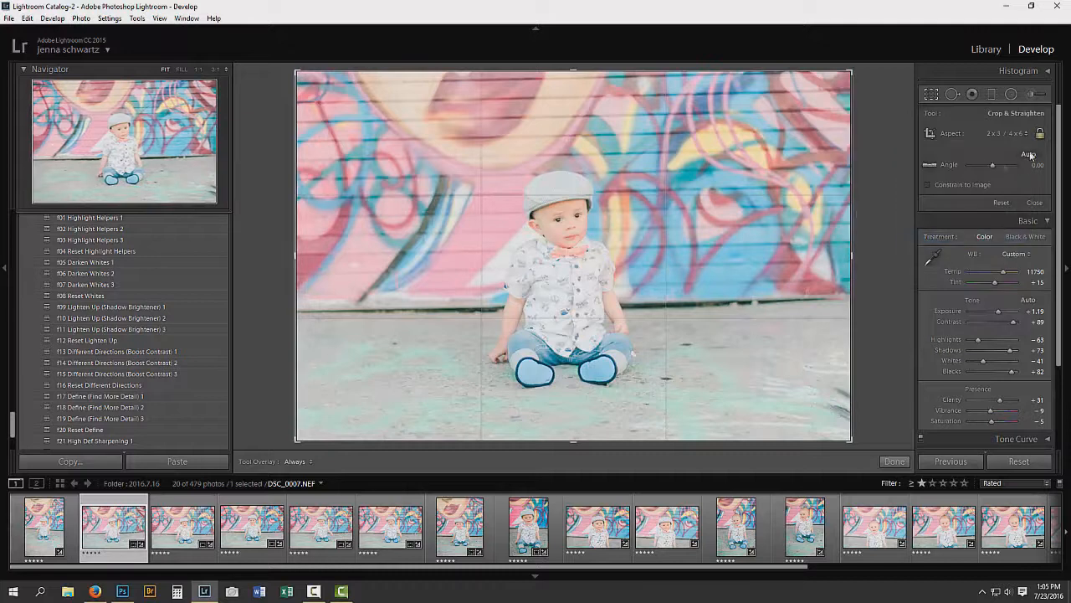
click(1029, 154)
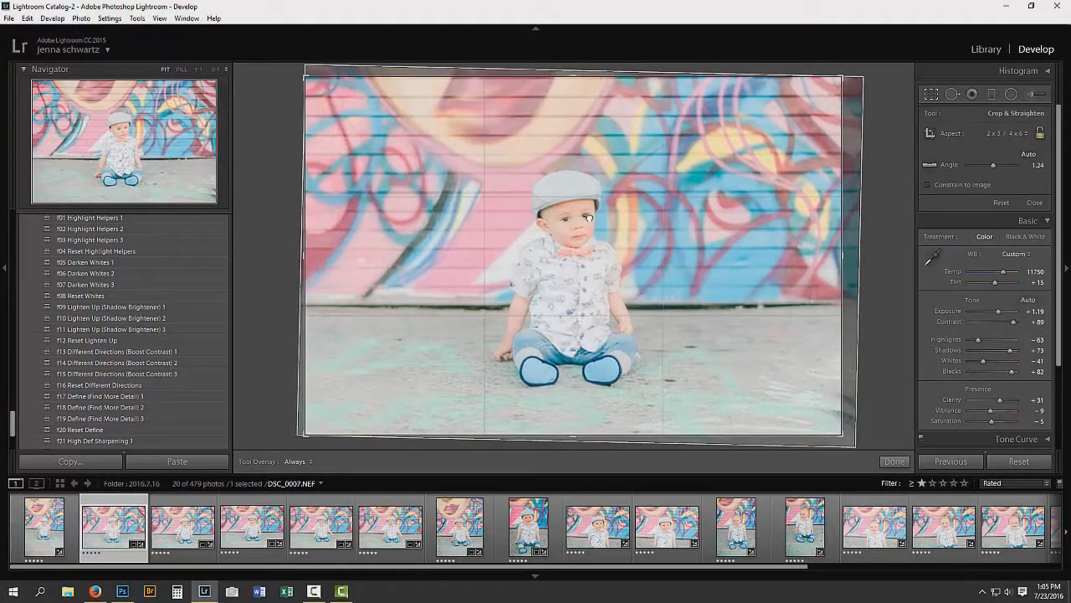
key(Return)
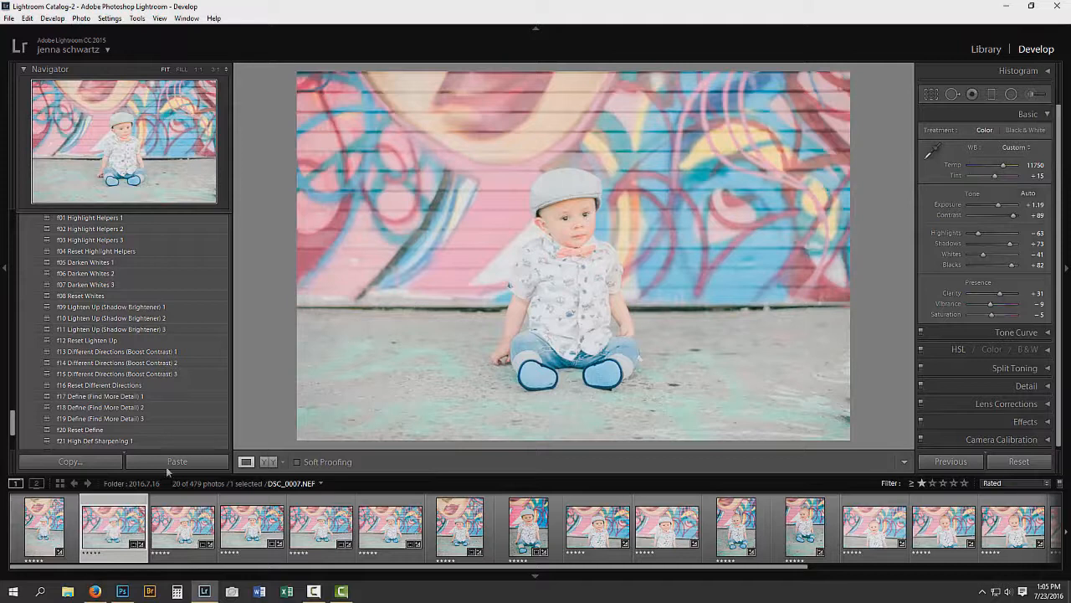
Crop the portrait photo DSC_0003 to 4 x 5 / 8 x 10 and auto-straighten it
key(Left)
click(932, 94)
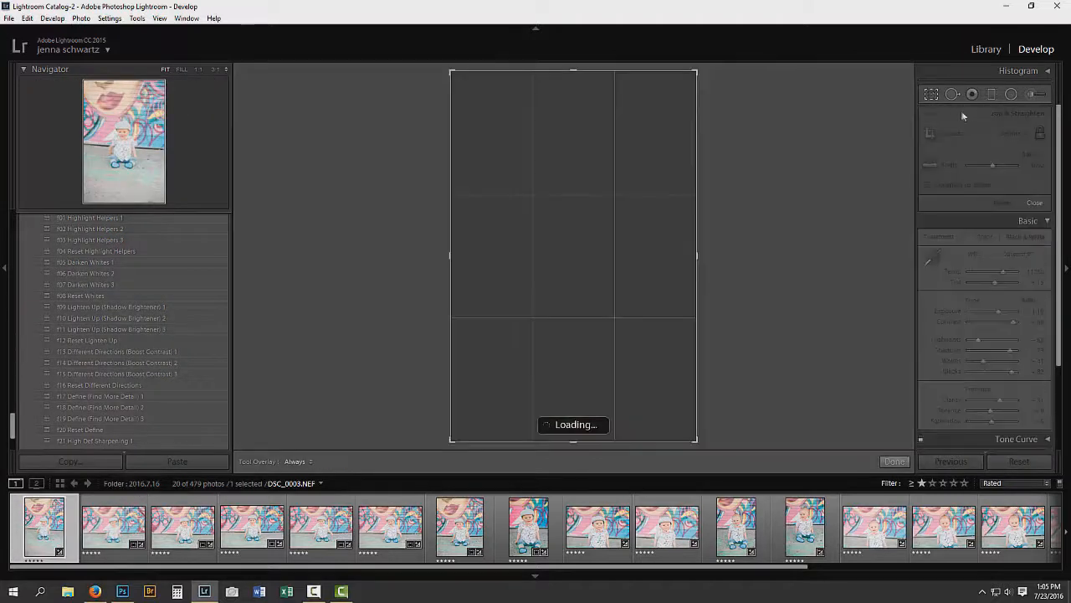
click(1013, 134)
click(960, 201)
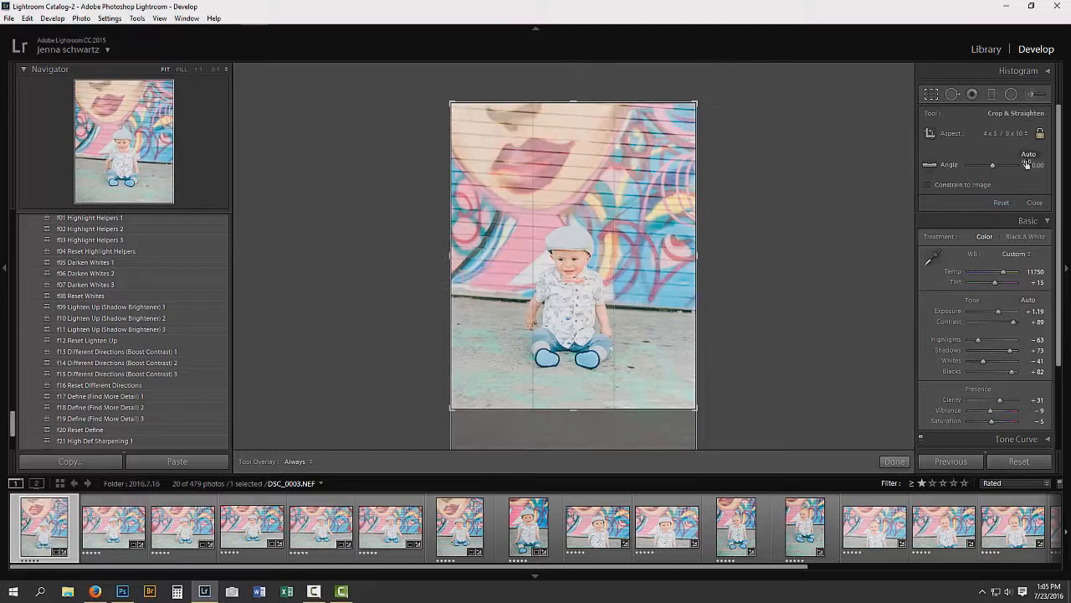
click(1027, 155)
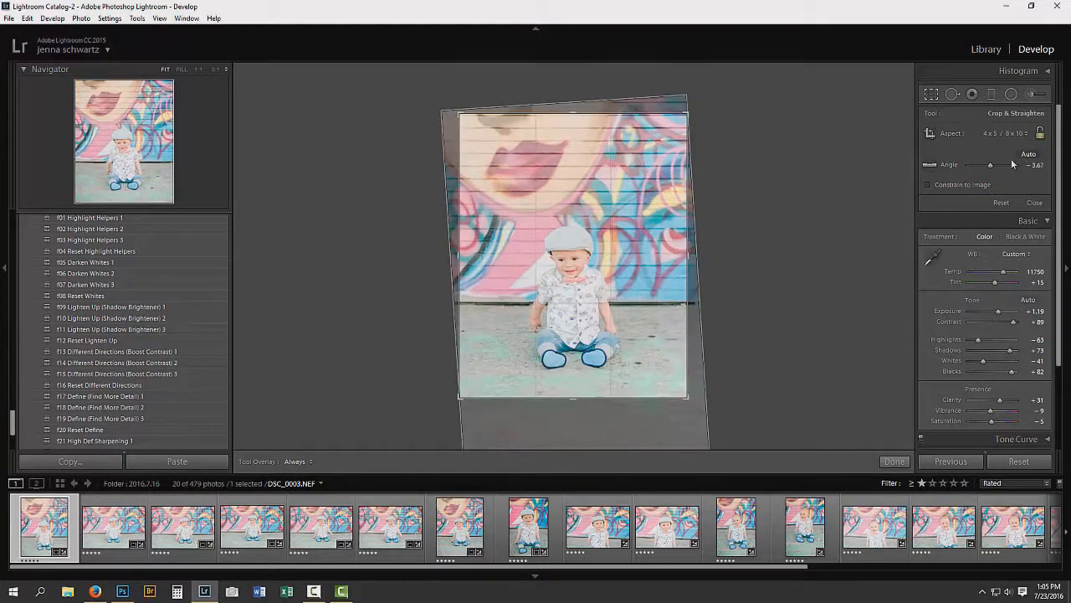
key(Return)
Crop DSC_0024 to 2 x 3 / 4 x 6, auto-straighten it, and shift the photo within the frame to centre the child
click(598, 526)
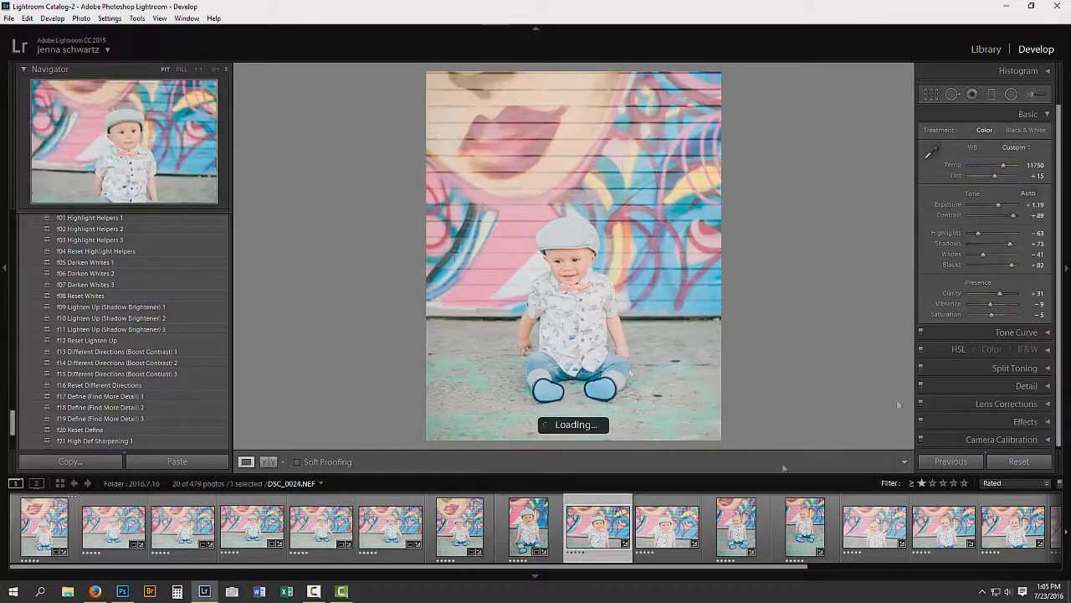
click(932, 95)
click(1015, 134)
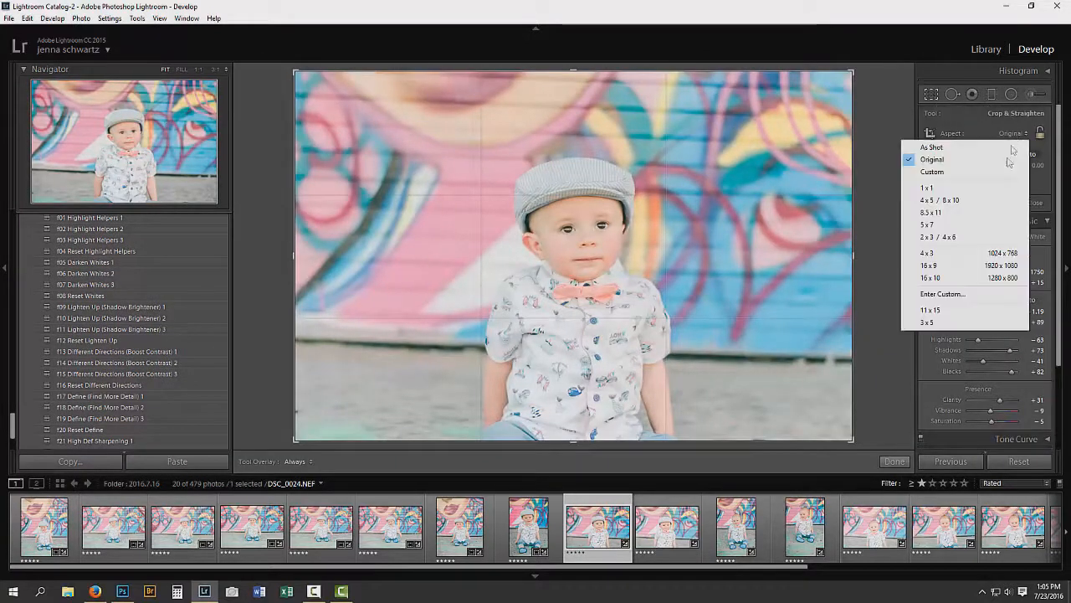
click(962, 237)
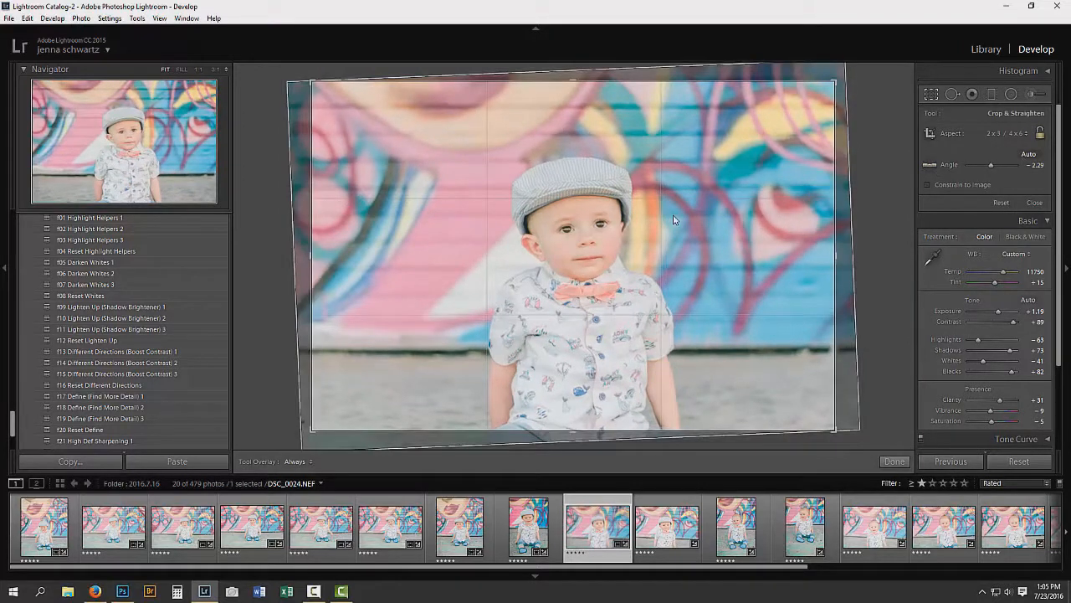
drag(675, 220, 663, 215)
key(Return)
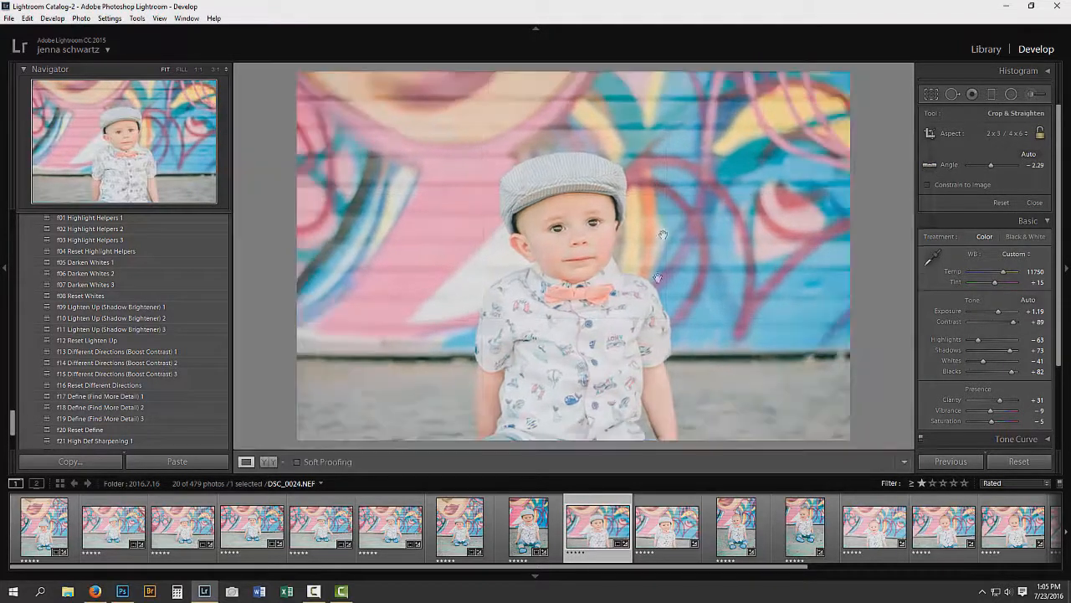
Crop DSC_0025 to 2 x 3 / 4 x 6, shift the photo to centre the child, and auto-straighten it until the mural's lower edge is level
key(Right)
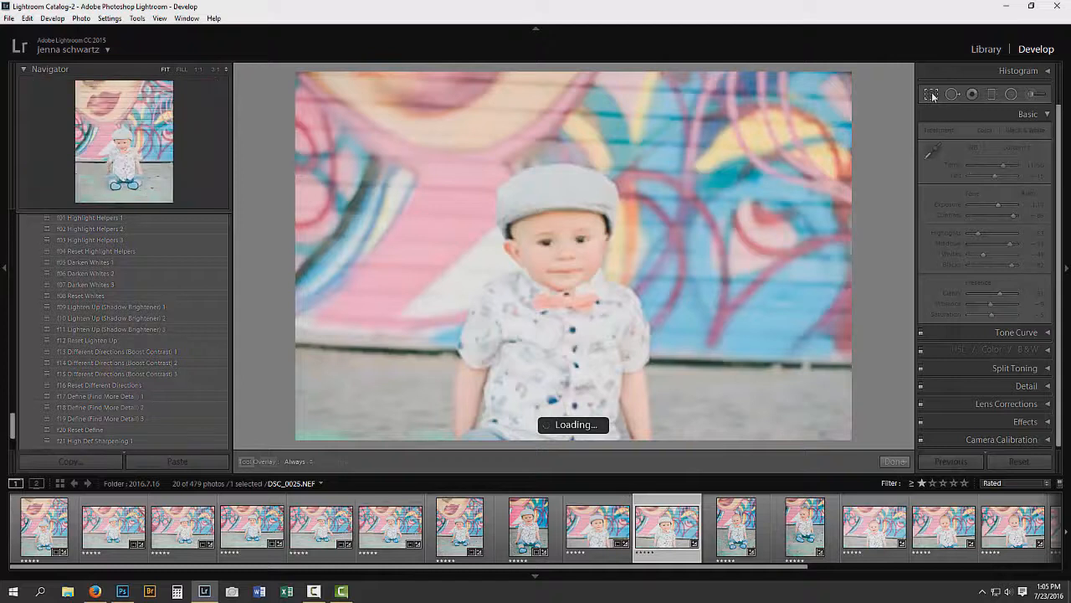
click(932, 94)
click(1014, 133)
click(971, 238)
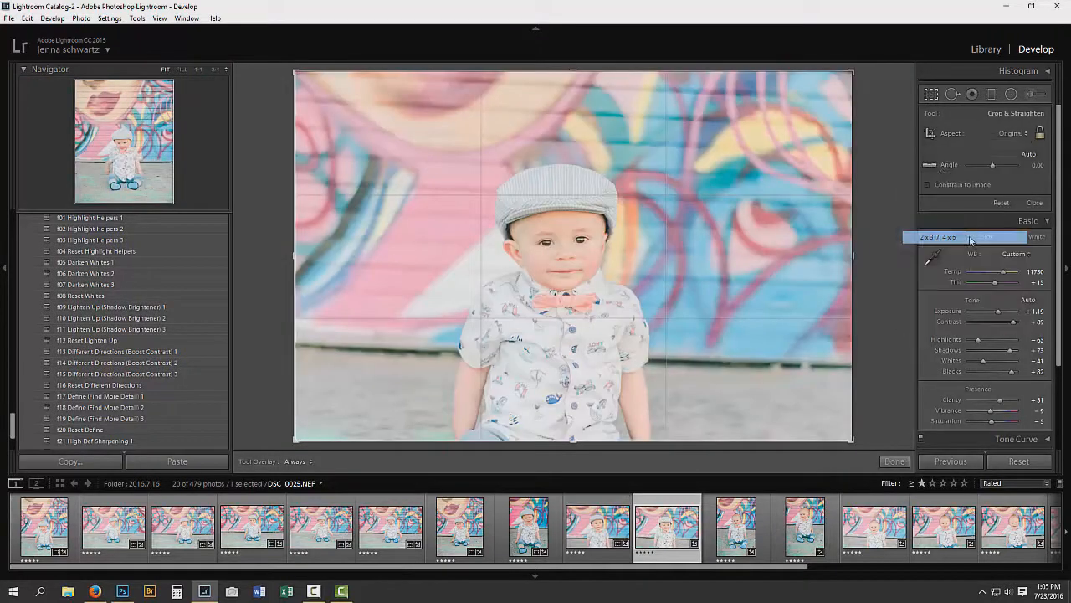
click(1030, 155)
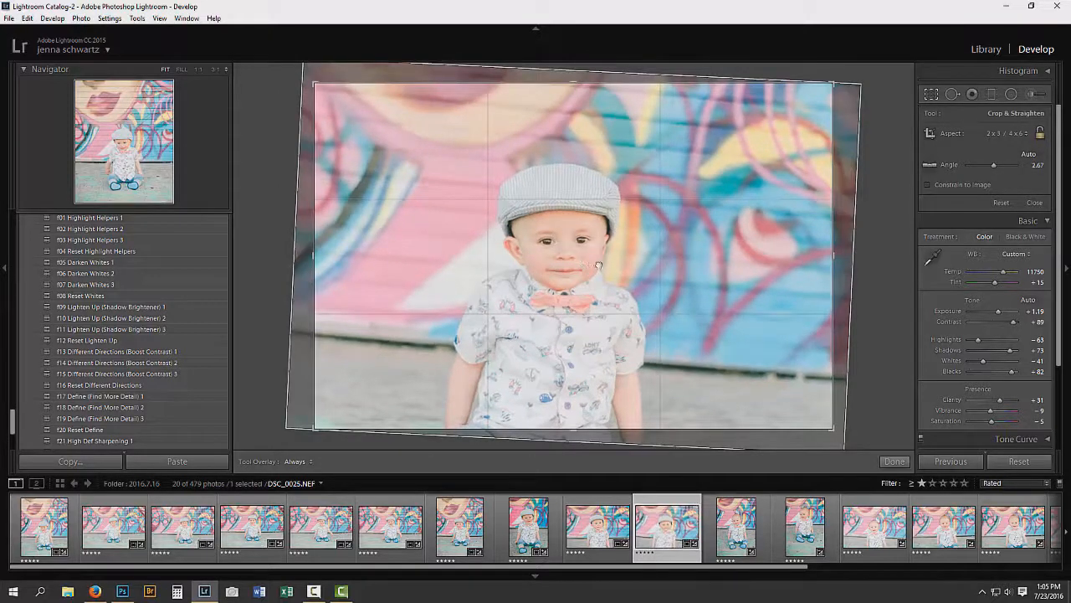
drag(595, 265, 607, 263)
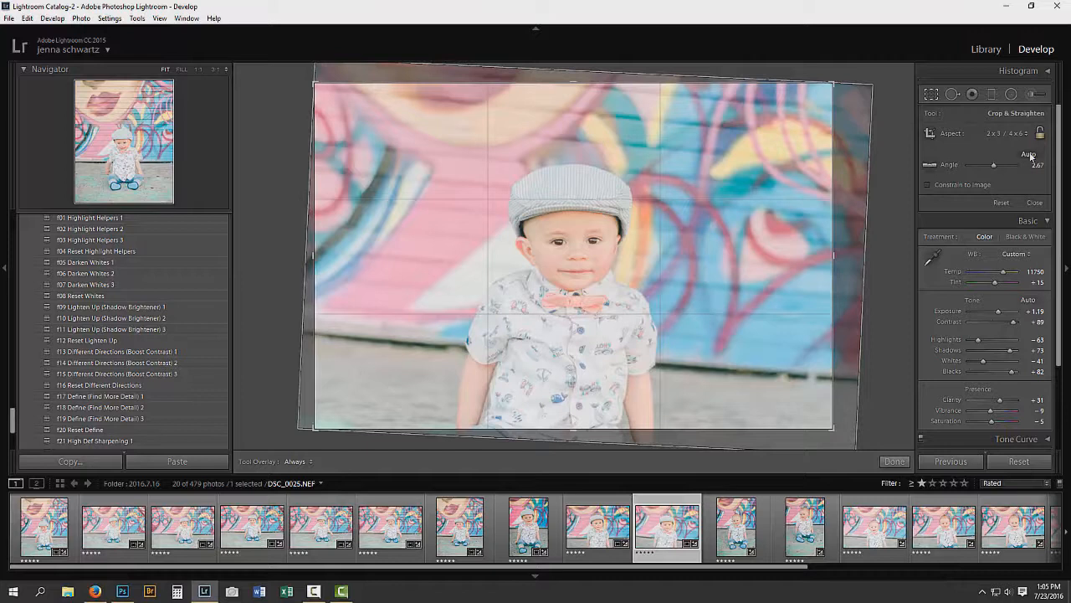
click(1030, 154)
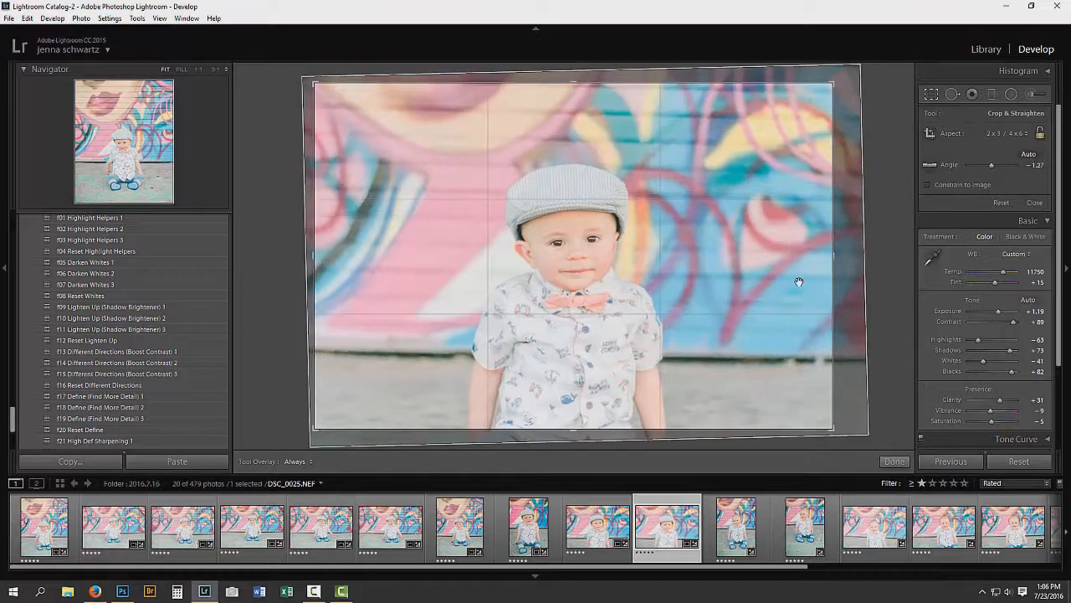
key(Return)
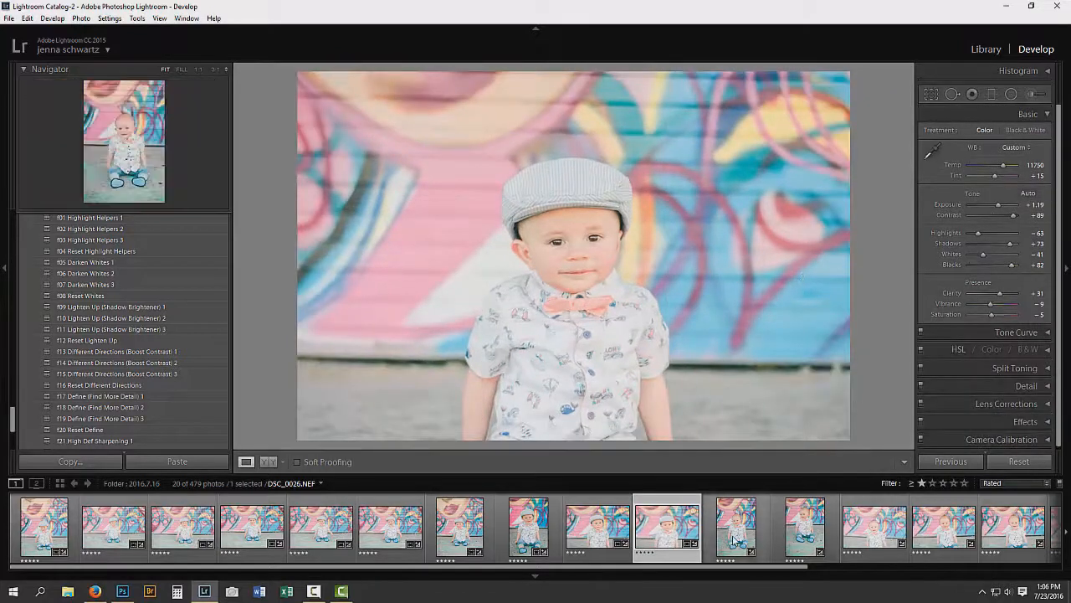
Crop DSC_0026 to 2 x 3 / 4 x 6, auto-straighten it, and reposition the photo within the frame
click(733, 540)
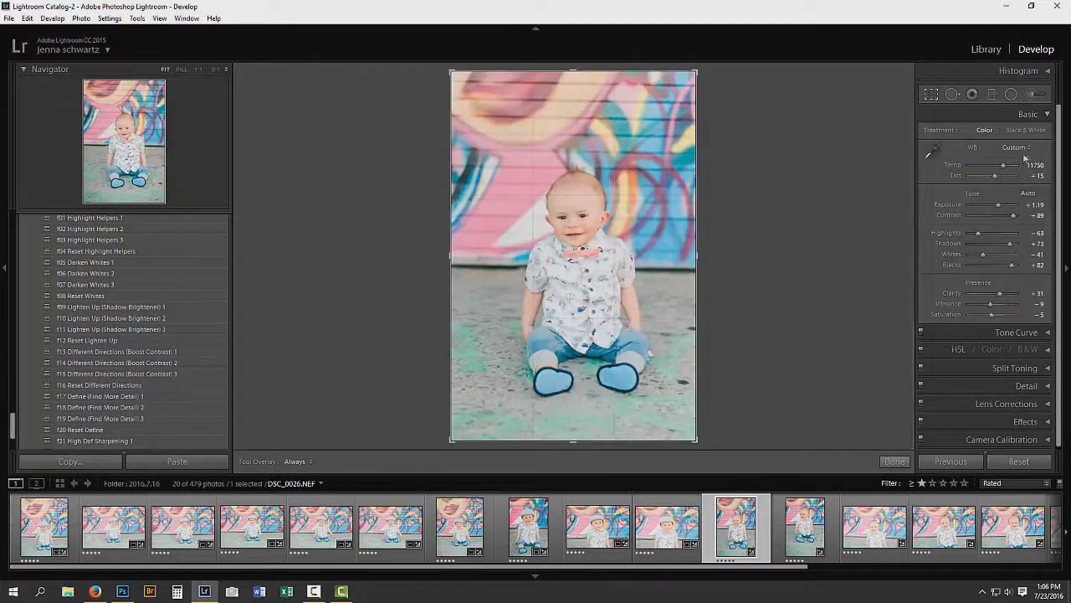
click(932, 93)
click(1013, 134)
click(1004, 237)
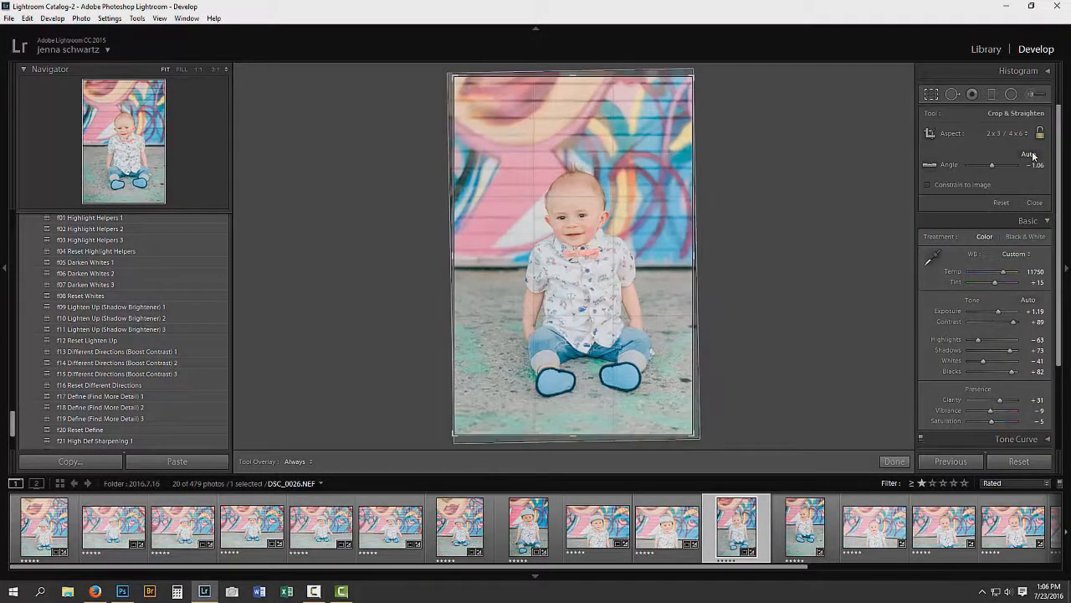
drag(585, 245, 585, 290)
key(Return)
Crop the portrait photo DSC_0029 to 2 x 3 / 4 x 6 and auto-straighten it
key(Right)
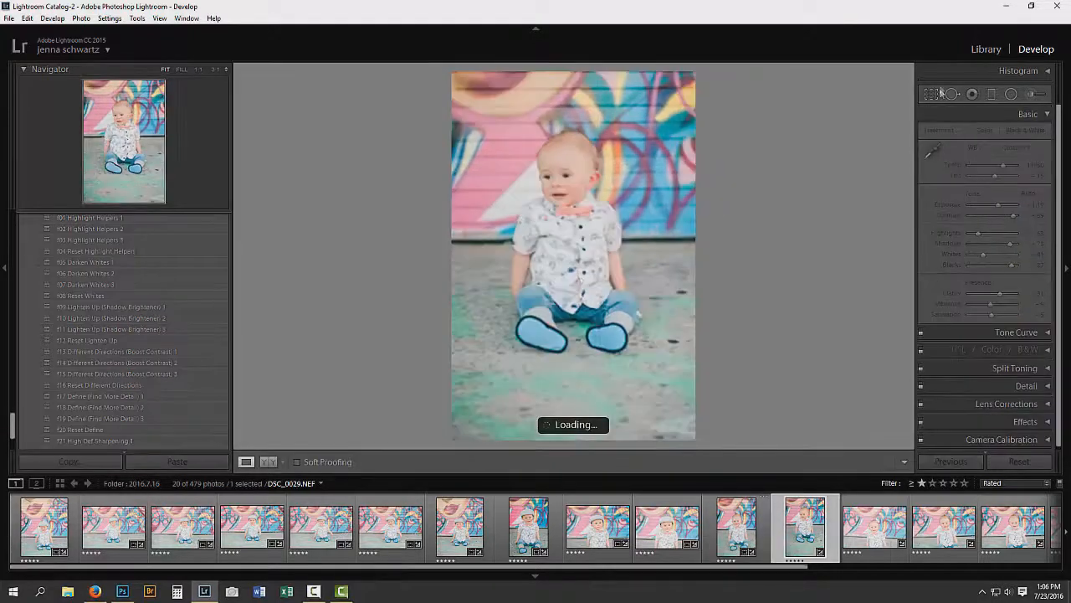
click(930, 95)
click(1011, 131)
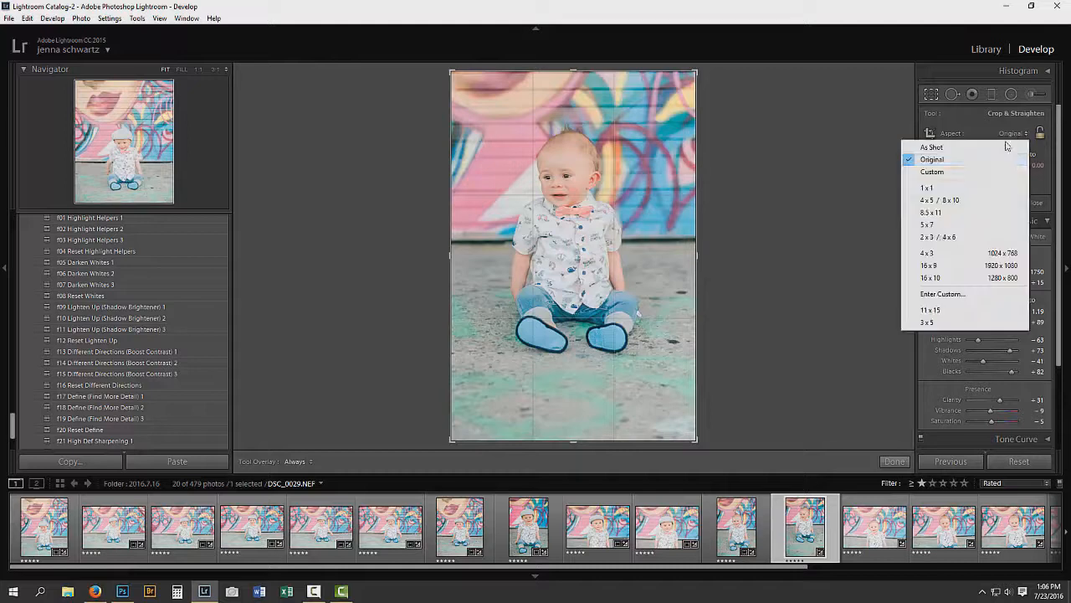
click(939, 237)
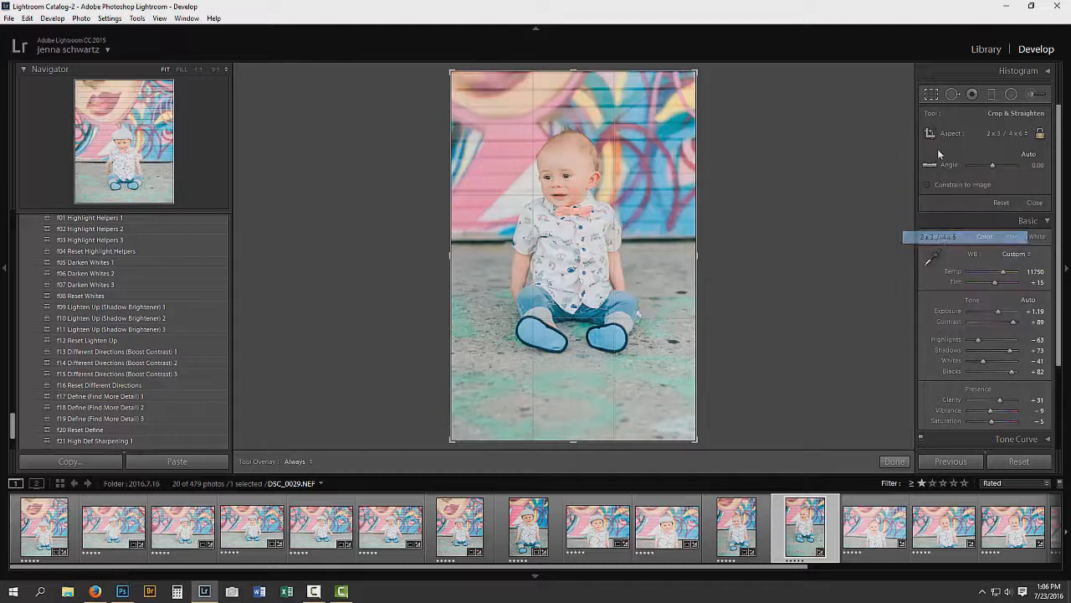
click(1024, 155)
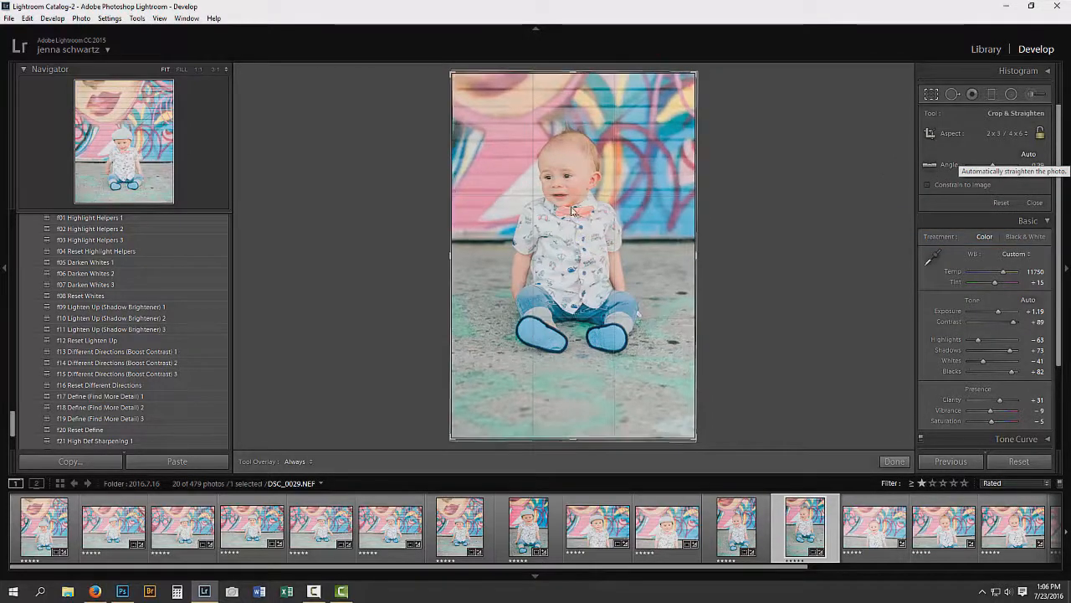
click(894, 462)
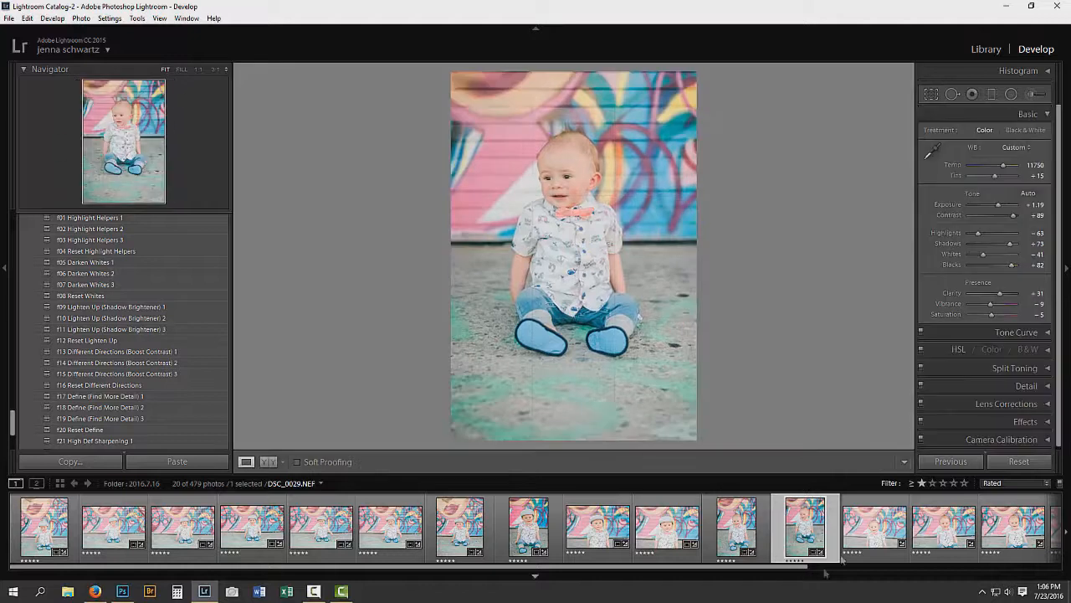
Auto-straighten DSC_0032, crop it to 2 x 3 / 4 x 6, and shift the photo slightly within the frame to centre the child
click(868, 529)
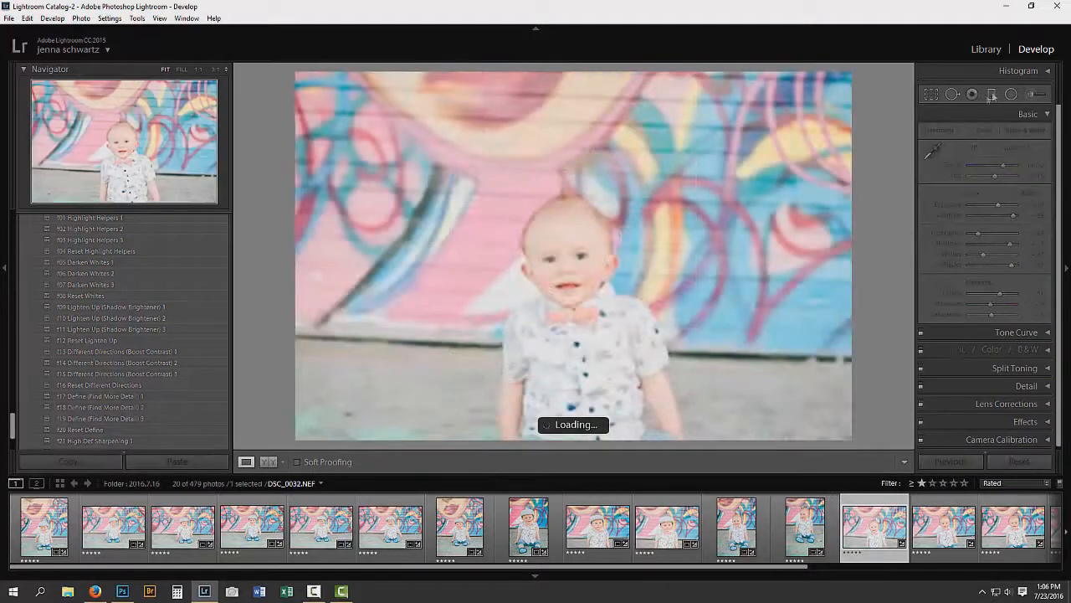
click(934, 95)
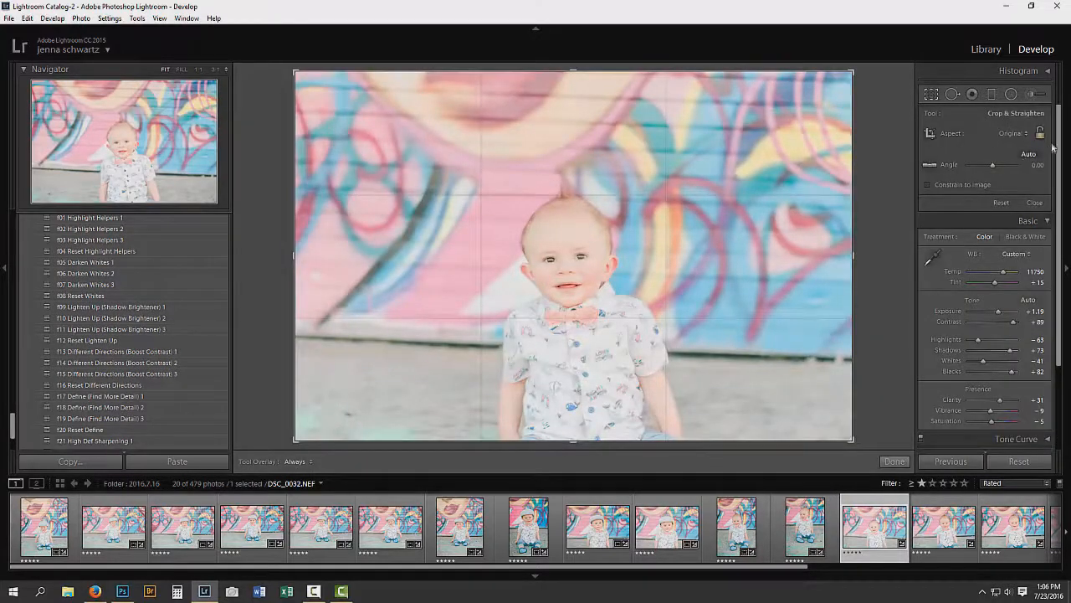
click(1025, 155)
click(1014, 133)
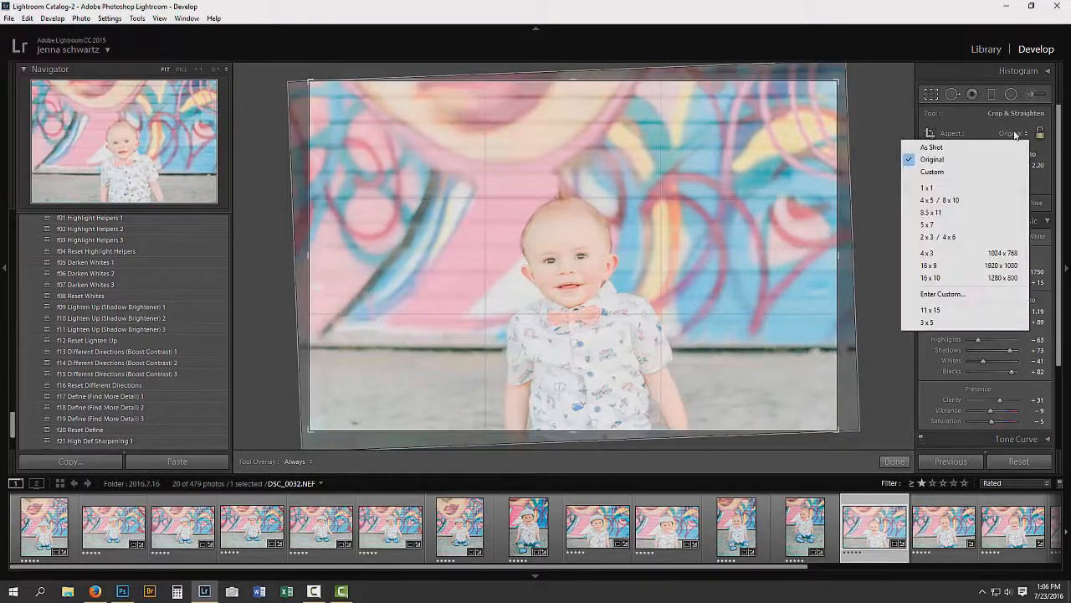
click(938, 237)
mouse_move(635, 210)
mouse_down()
mouse_move(616, 210)
mouse_move(630, 210)
mouse_up()
double_click(629, 211)
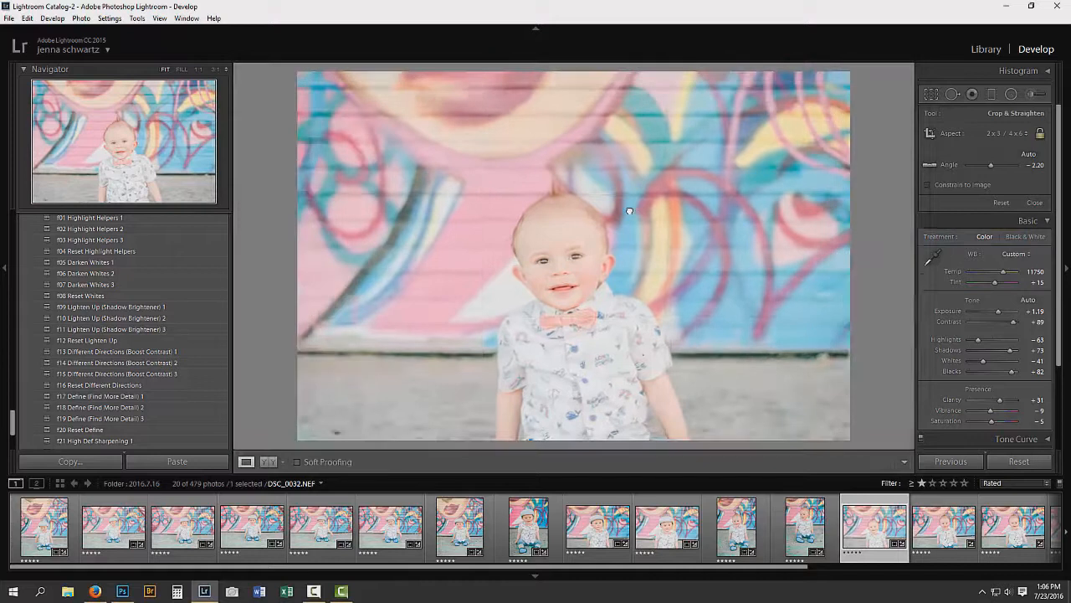
Copy the develop settings of DSC_0018, leaving out the crop and spot removal
click(390, 526)
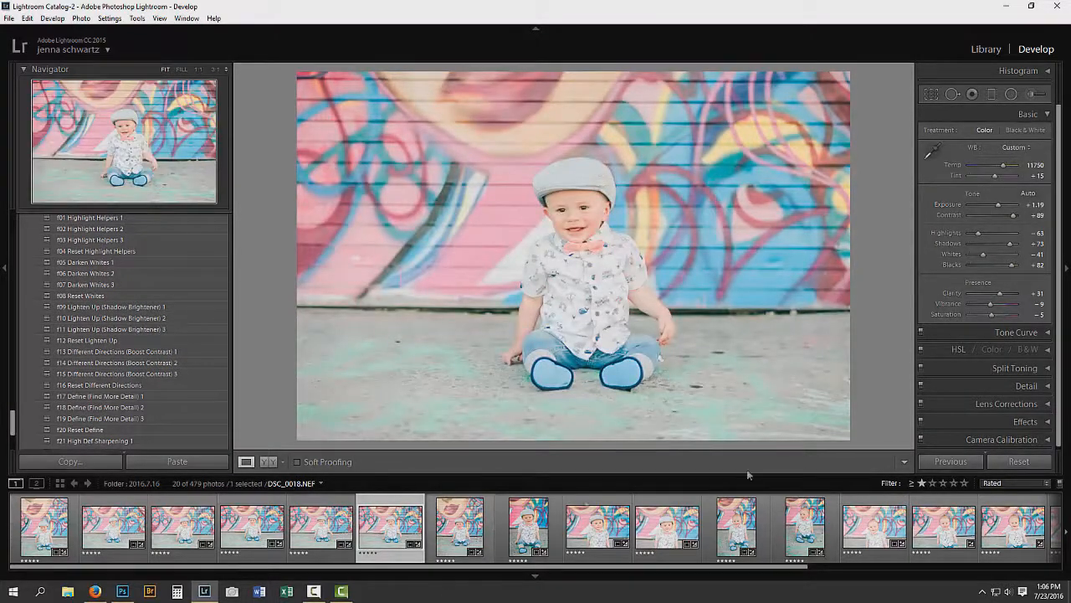
key(Right)
key(ctrl+shift+c)
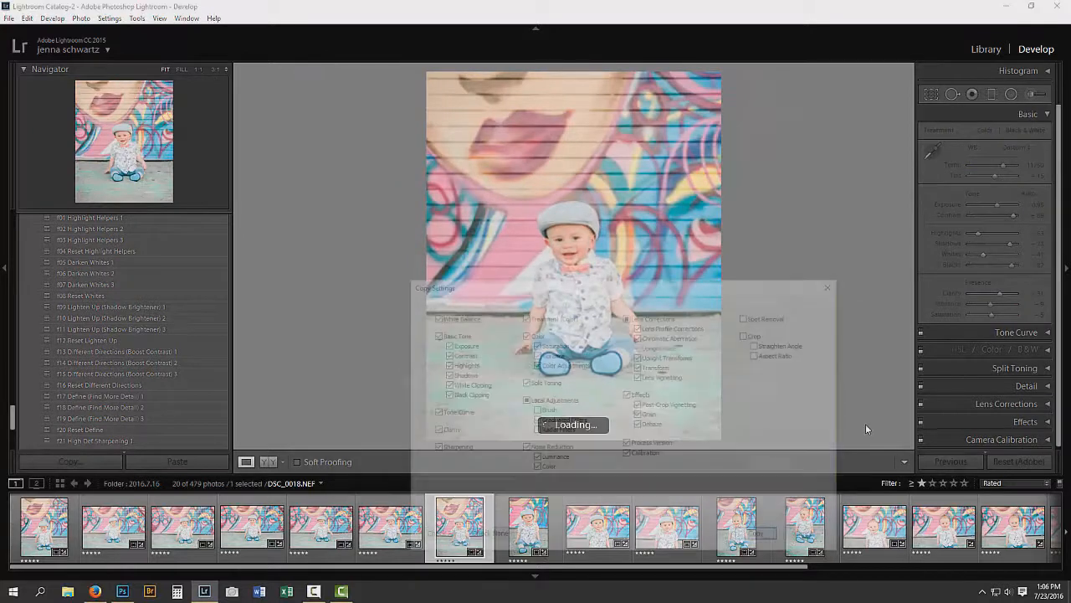
key(Return)
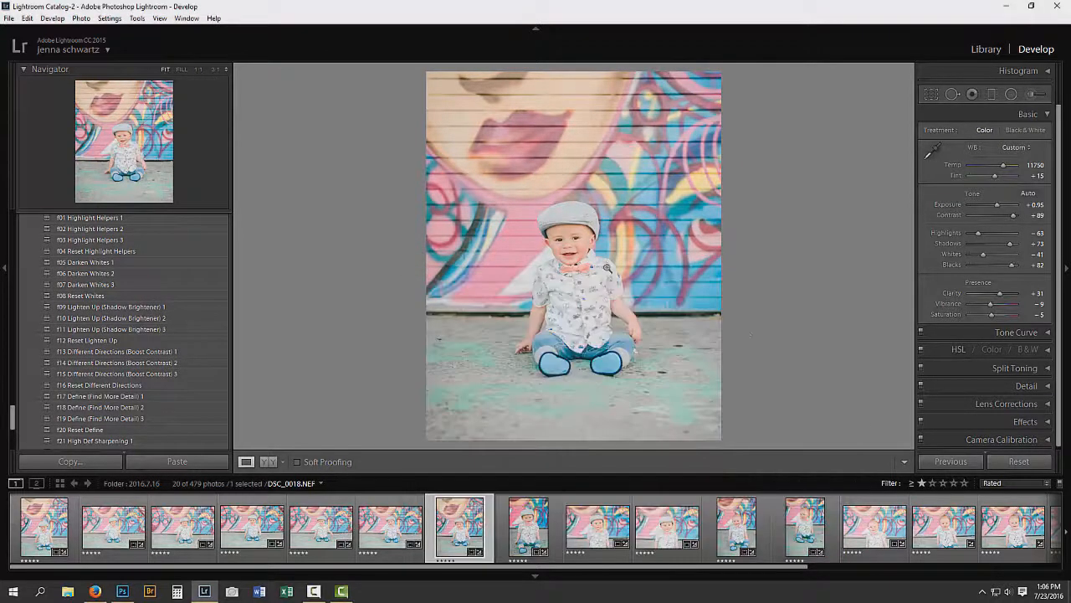
Paste the copied develop settings onto the preceding mural photos, from DSC_0017 back to DSC_0003
key(Left)
key(ctrl+shift+v)
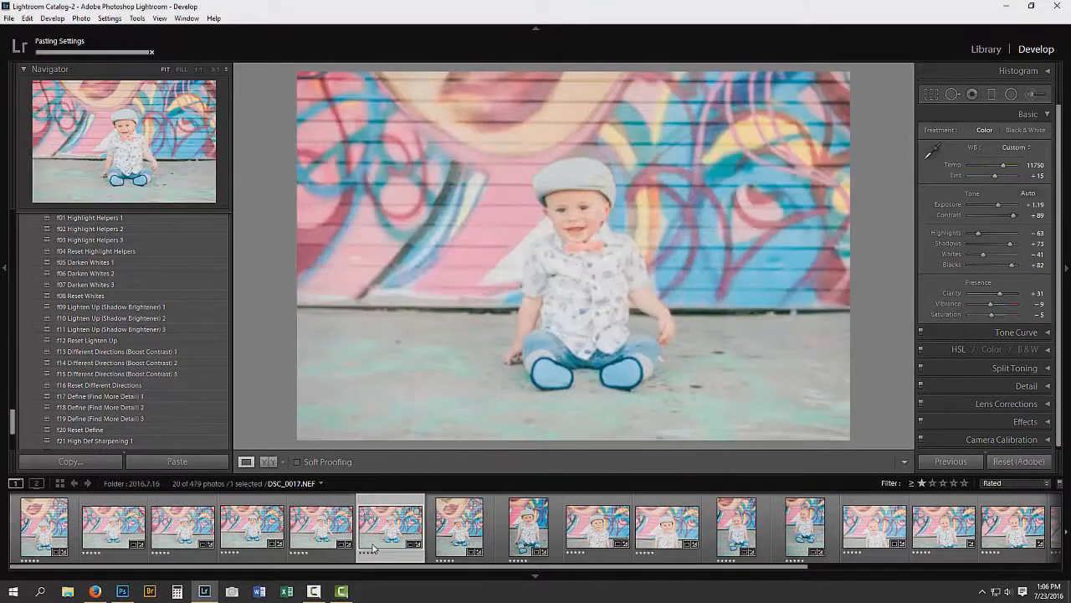
key(Left)
key(ctrl+shift+v)
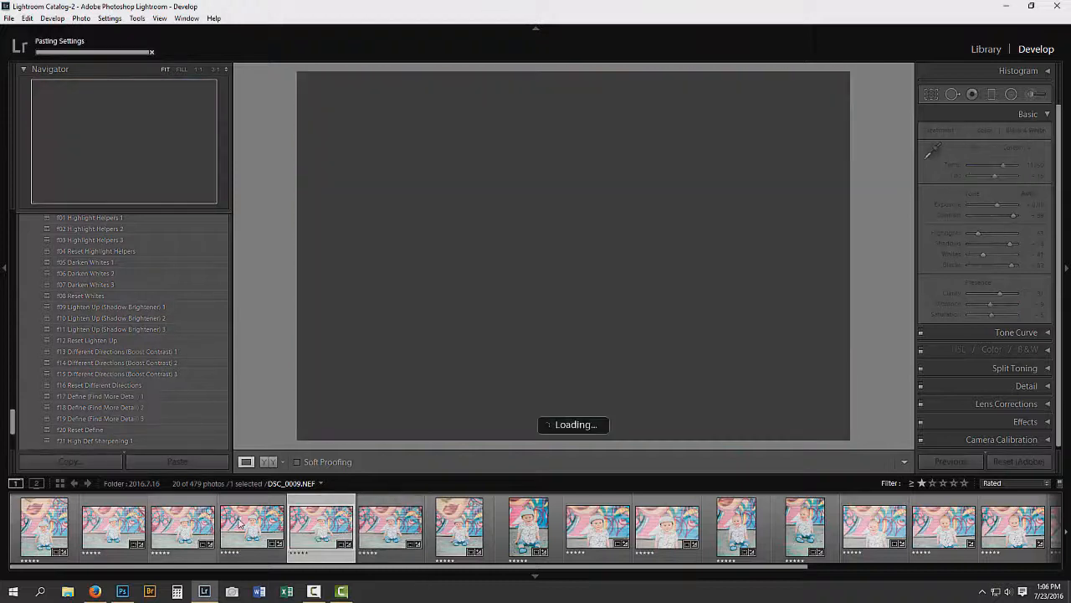
key(Left)
key(Left)
key(ctrl+shift+v)
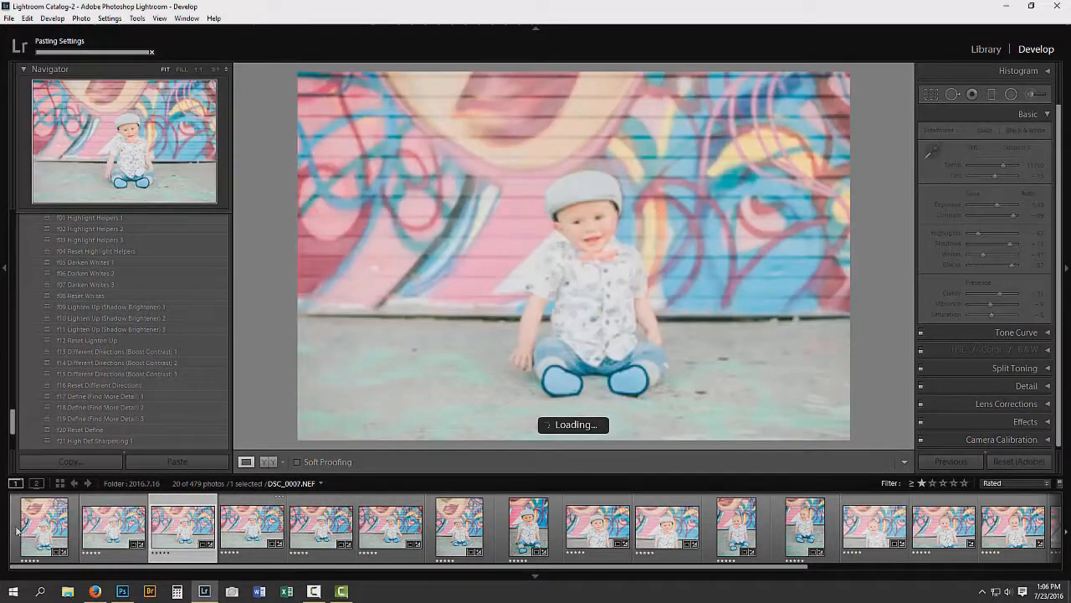
key(Left)
key(ctrl+shift+v)
click(42, 524)
key(ctrl+shift+v)
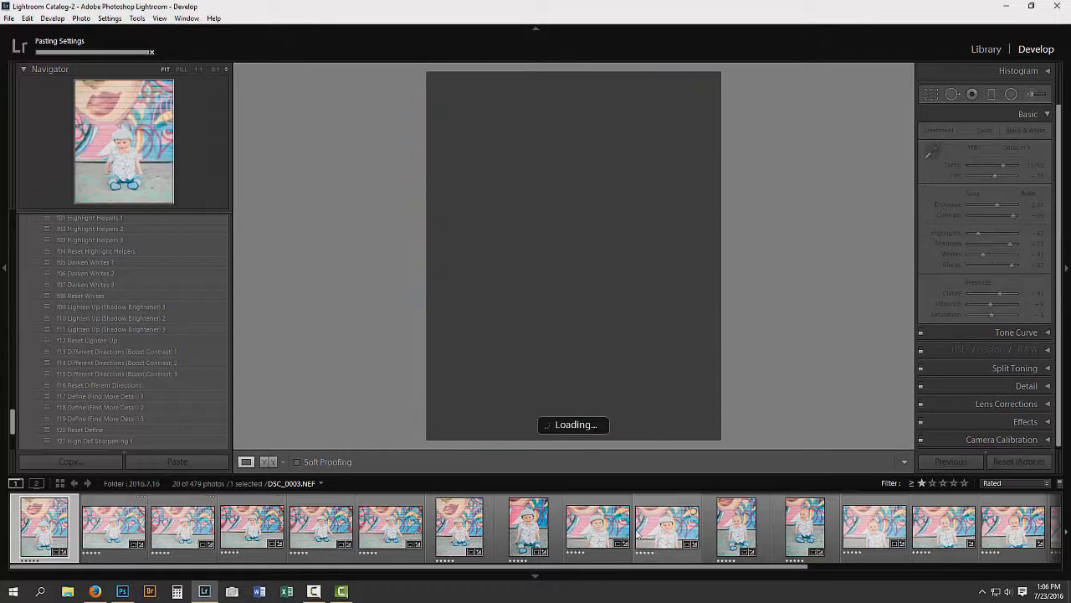
Paste the copied develop settings onto the following photos, from the landscape shot just before DSC_0025 through DSC_0029
click(598, 527)
key(ctrl+shift+v)
click(668, 531)
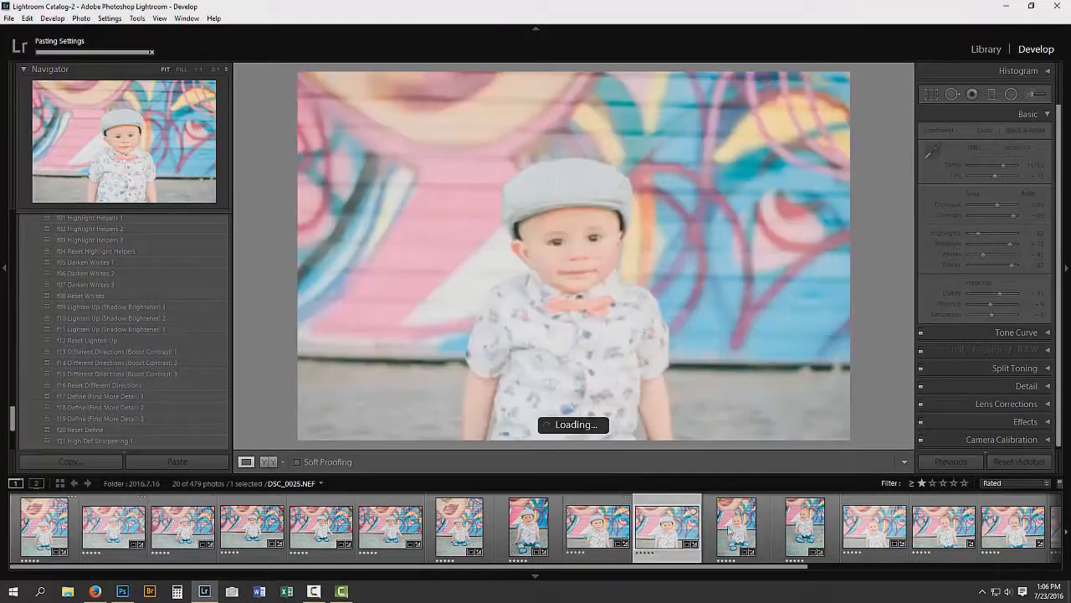
key(ctrl+shift+v)
click(734, 529)
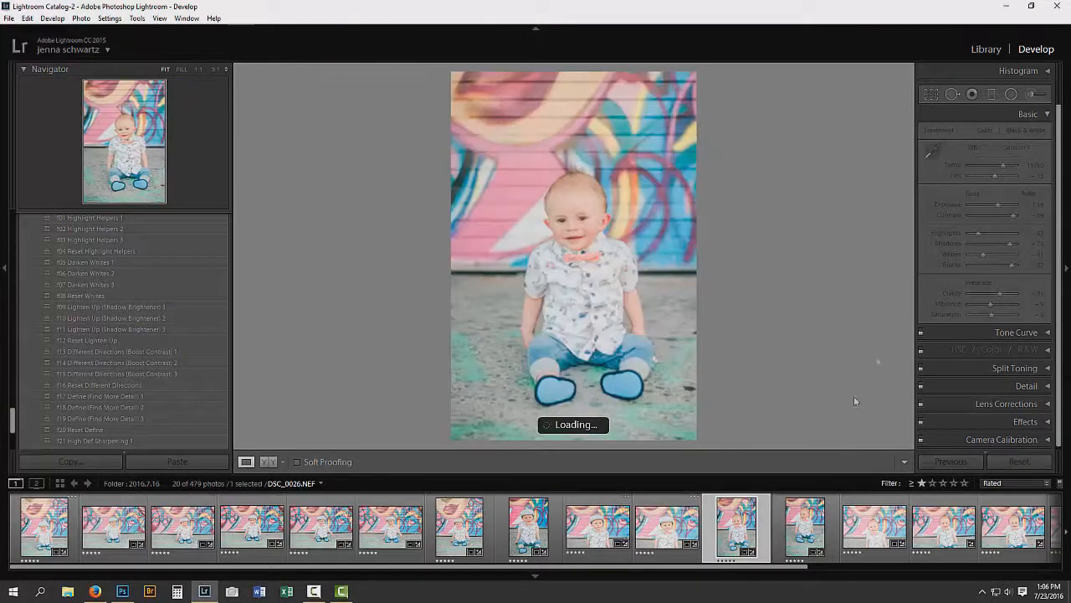
key(ctrl+shift+v)
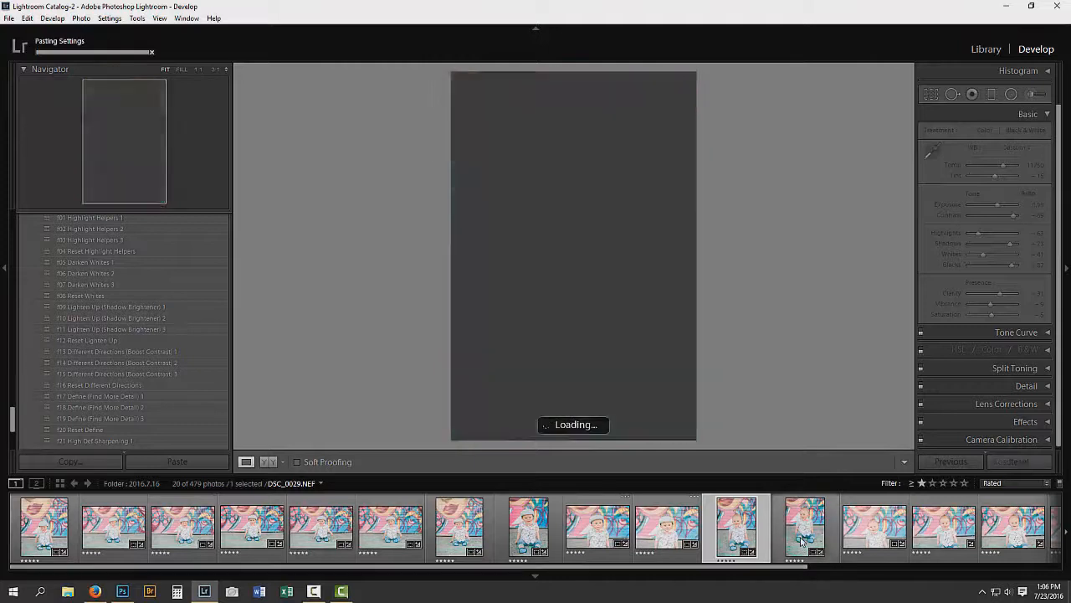
click(805, 527)
Set the exposure of DSC_0032 to +0.60
click(869, 530)
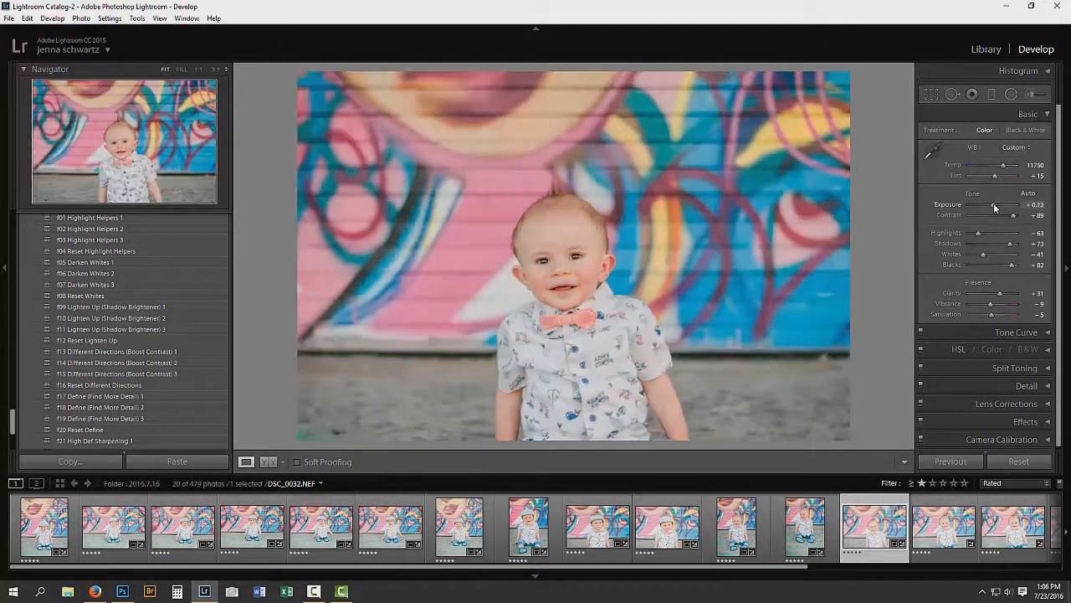
drag(996, 208, 998, 208)
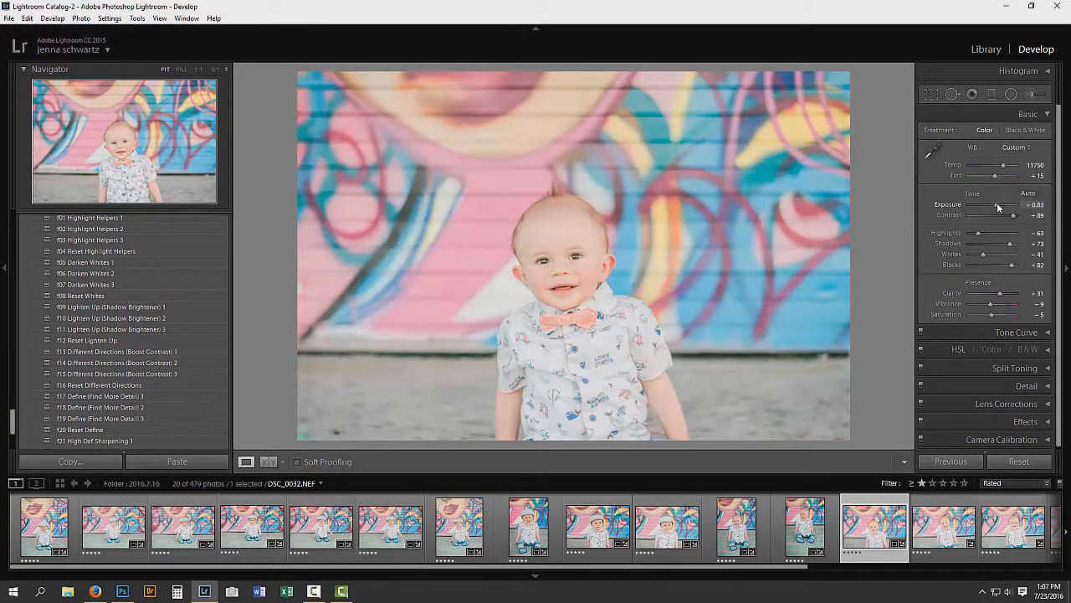
drag(997, 208, 996, 208)
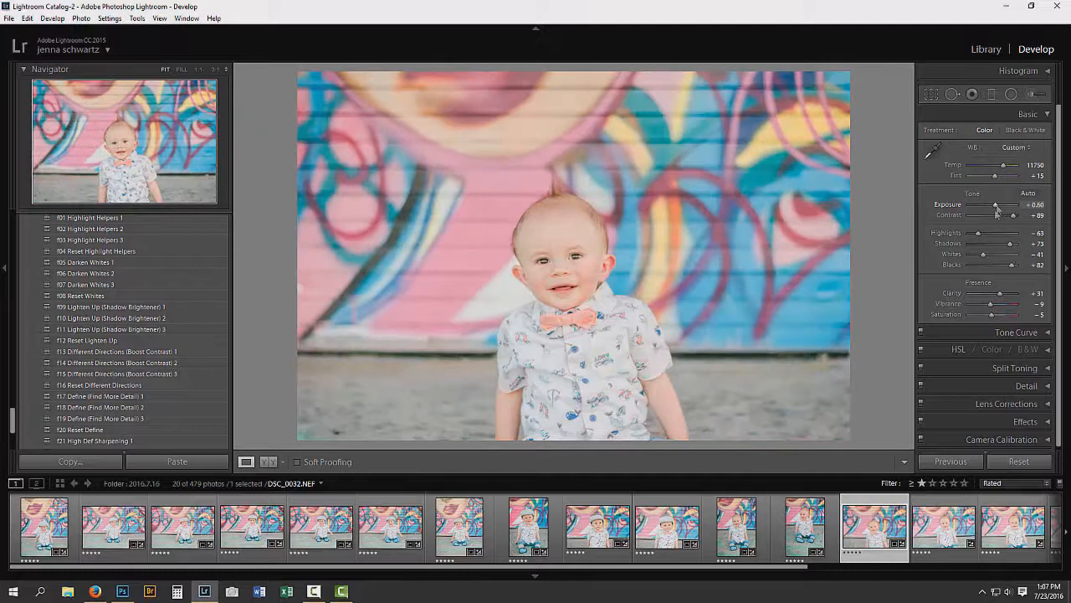
Copy the develop settings of DSC_0032 onto DSC_0033, and set the exposure of DSC_0033 to +0.95
click(958, 542)
key(ctrl+shift+c)
key(Return)
scroll(959, 543, down, 5)
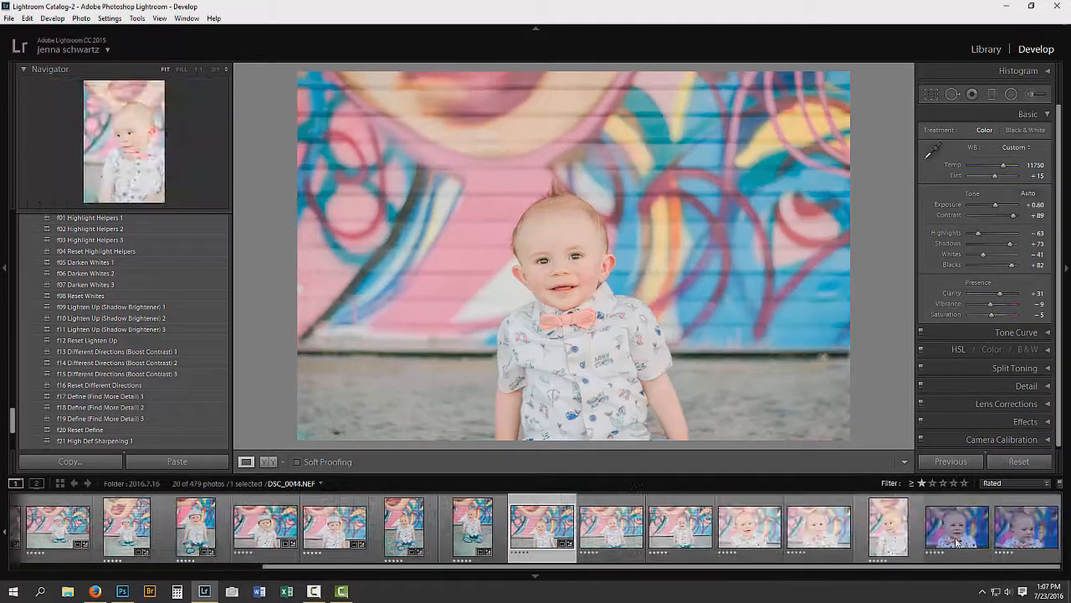
click(591, 538)
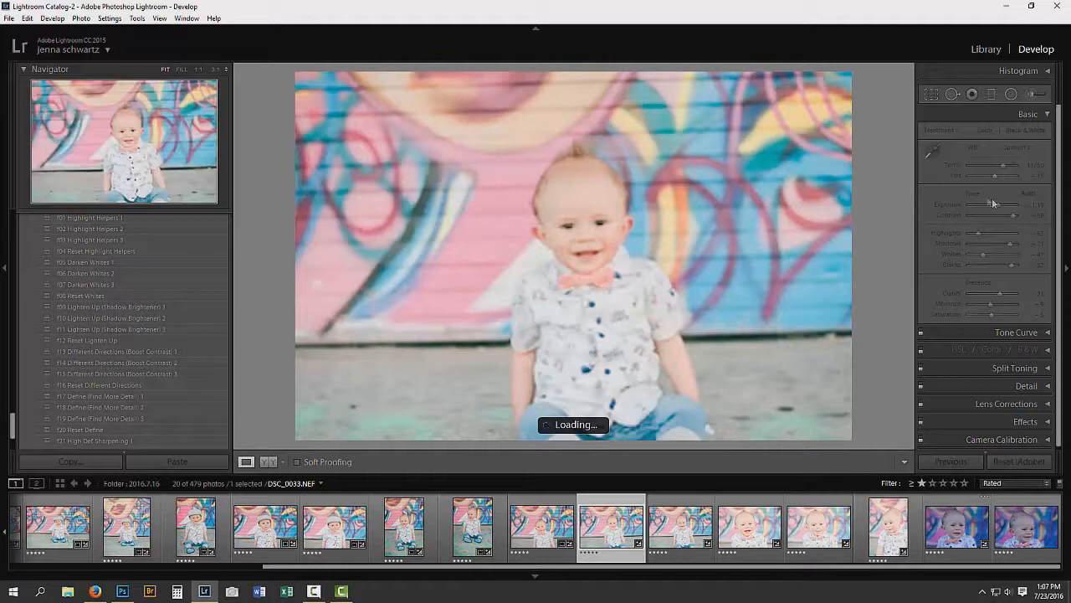
key(ctrl+shift+v)
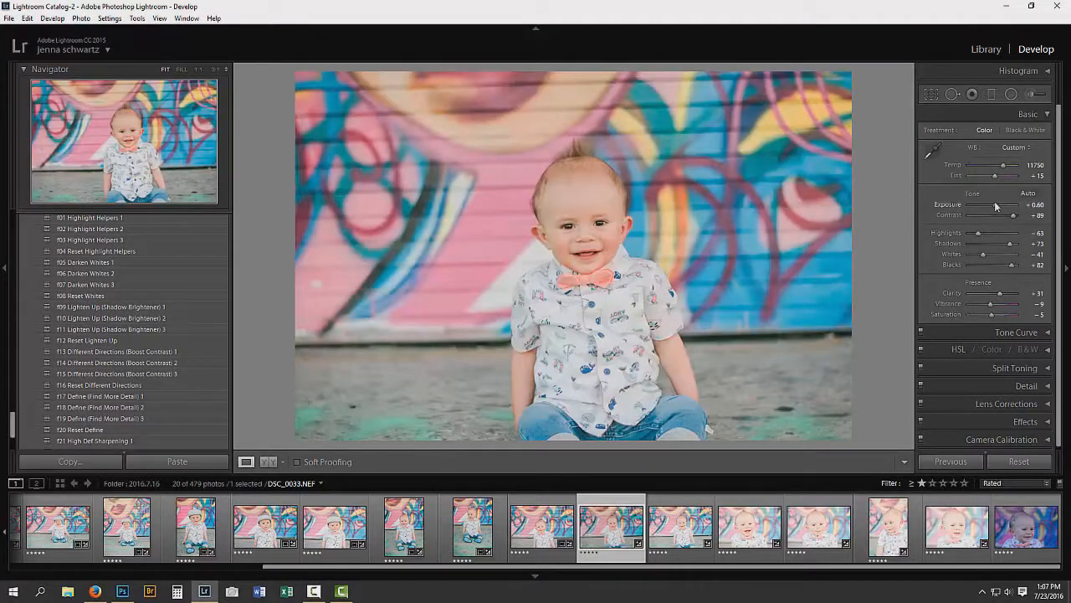
drag(997, 207, 998, 207)
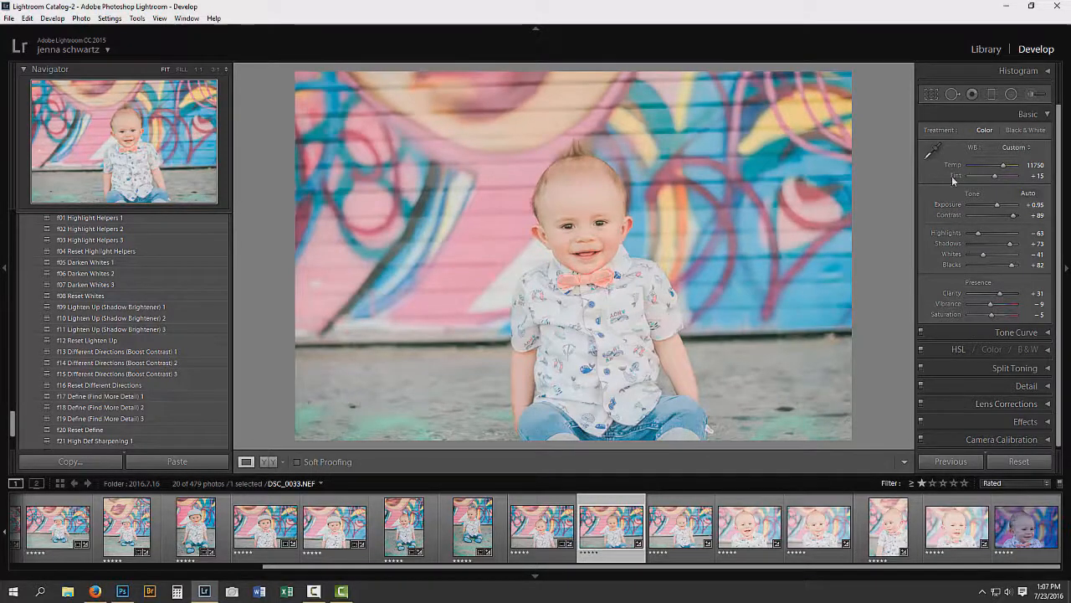
Auto-straighten DSC_0033, crop it to 2 x 3 / 4 x 6, and shift the photo slightly within the frame
click(932, 95)
click(1029, 154)
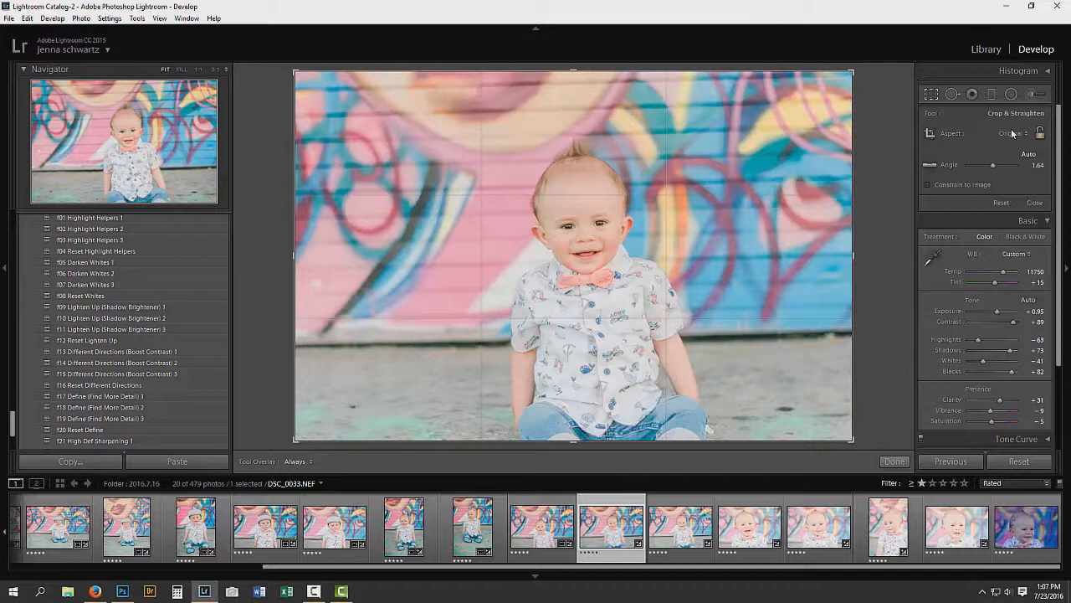
click(1013, 133)
click(978, 237)
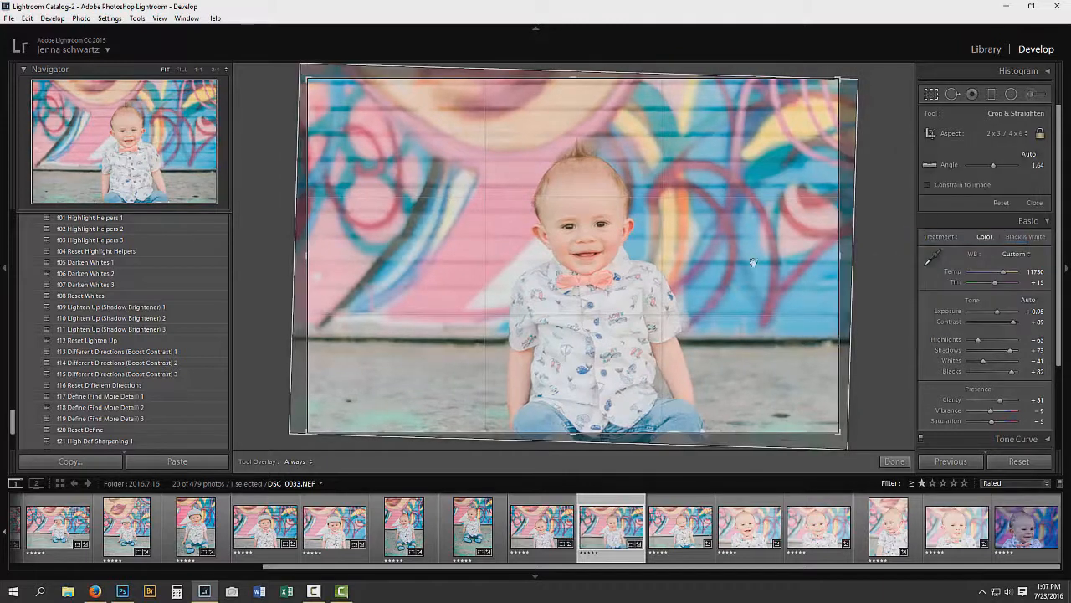
drag(743, 261, 734, 260)
key(Return)
Copy the develop settings of DSC_0033 and paste them onto DSC_0034
click(673, 516)
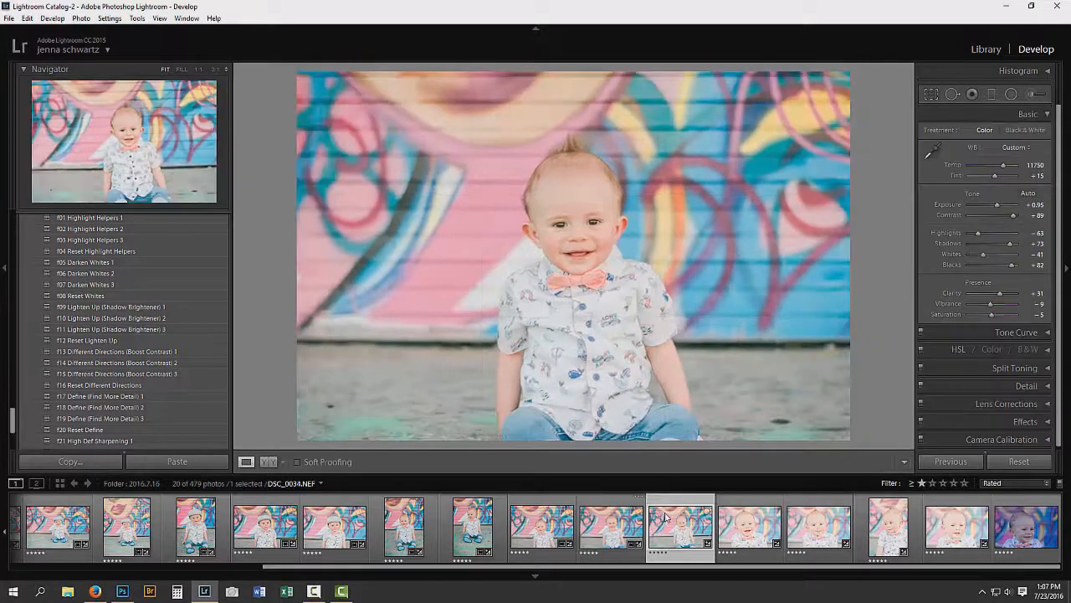
click(615, 527)
key(ctrl+shift+c)
key(Return)
click(692, 529)
key(ctrl+shift+v)
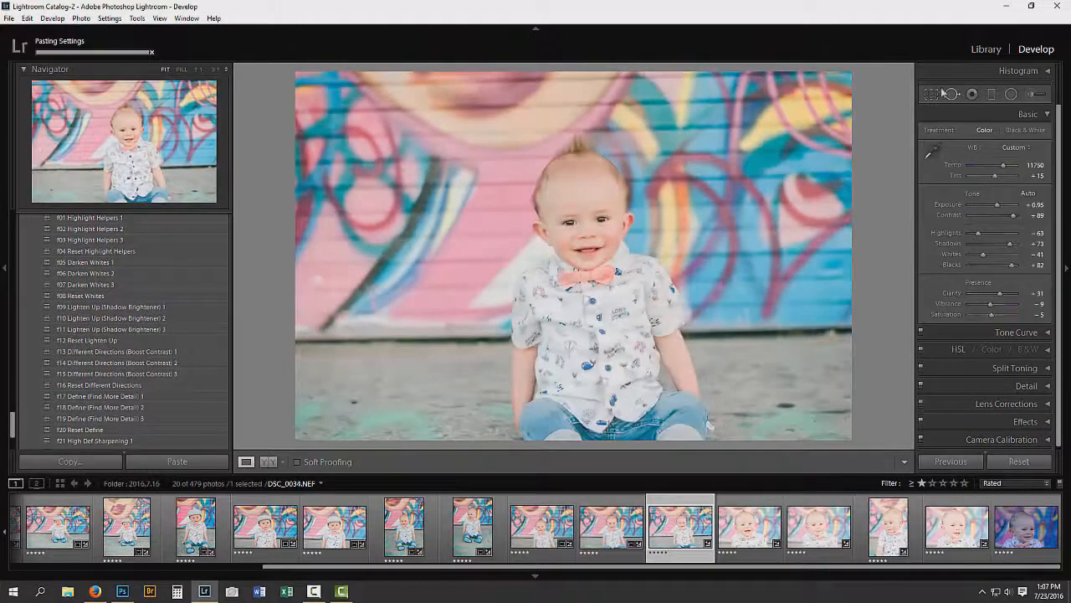
Crop DSC_0034 to 2 x 3 / 4 x 6 and straighten it along the base of the mural wall
click(930, 94)
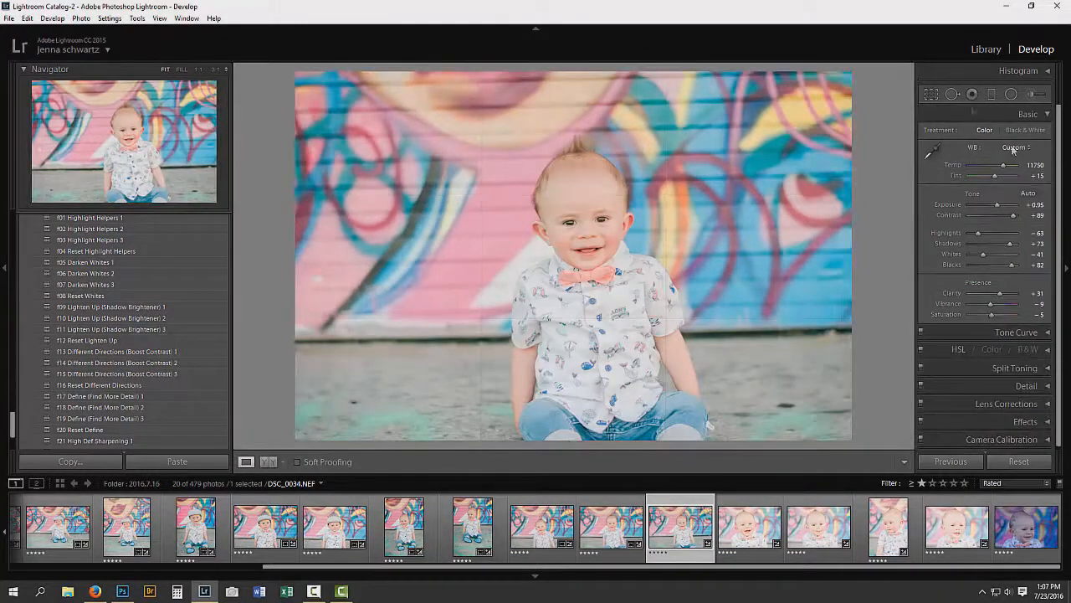
click(1019, 134)
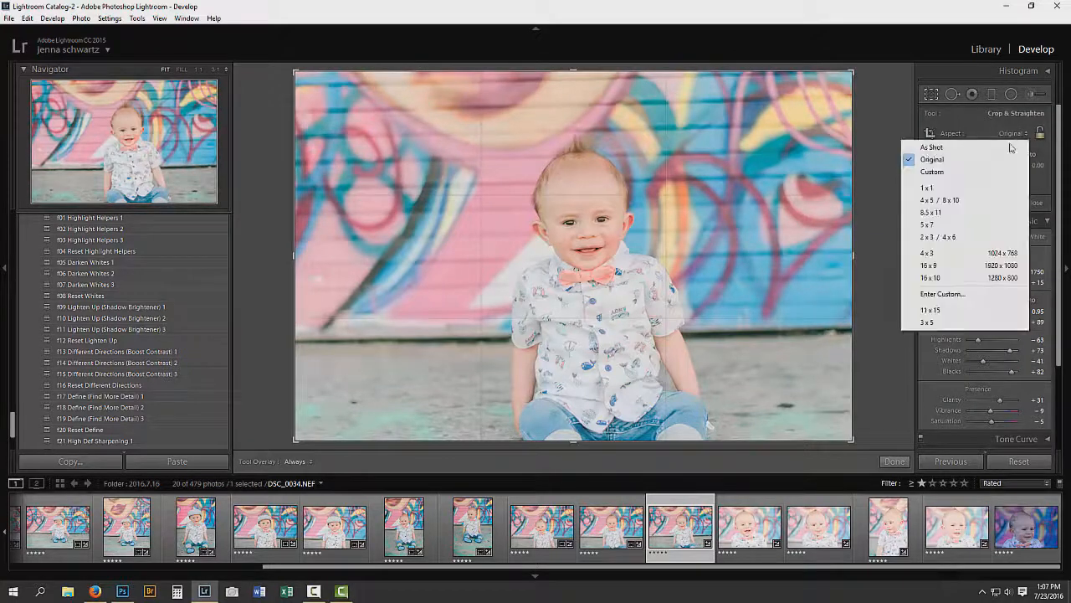
click(950, 237)
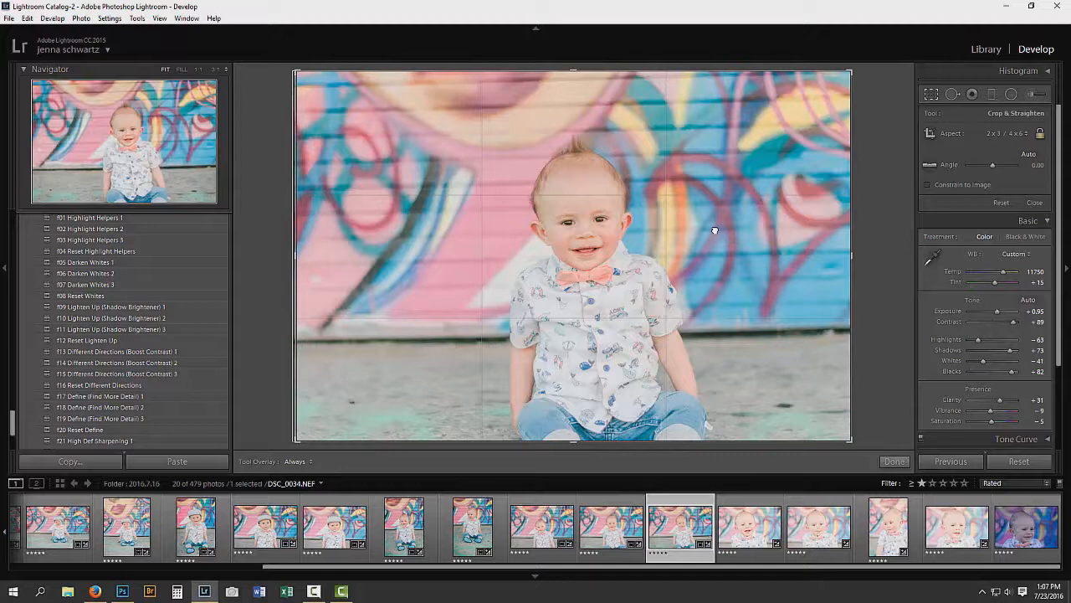
key(Return)
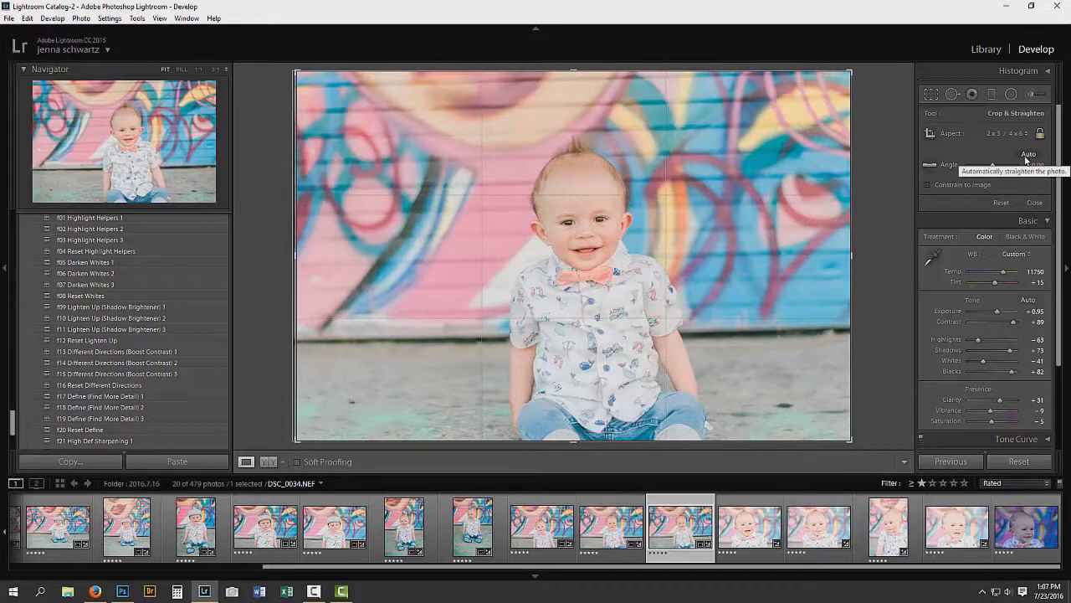
click(933, 95)
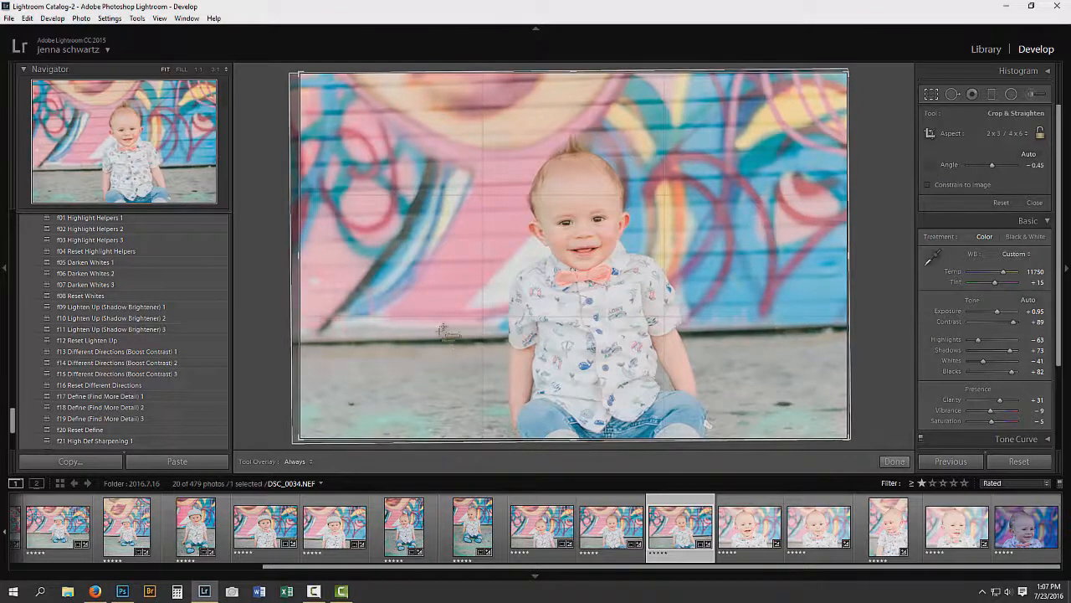
drag(452, 338, 831, 328)
key(Return)
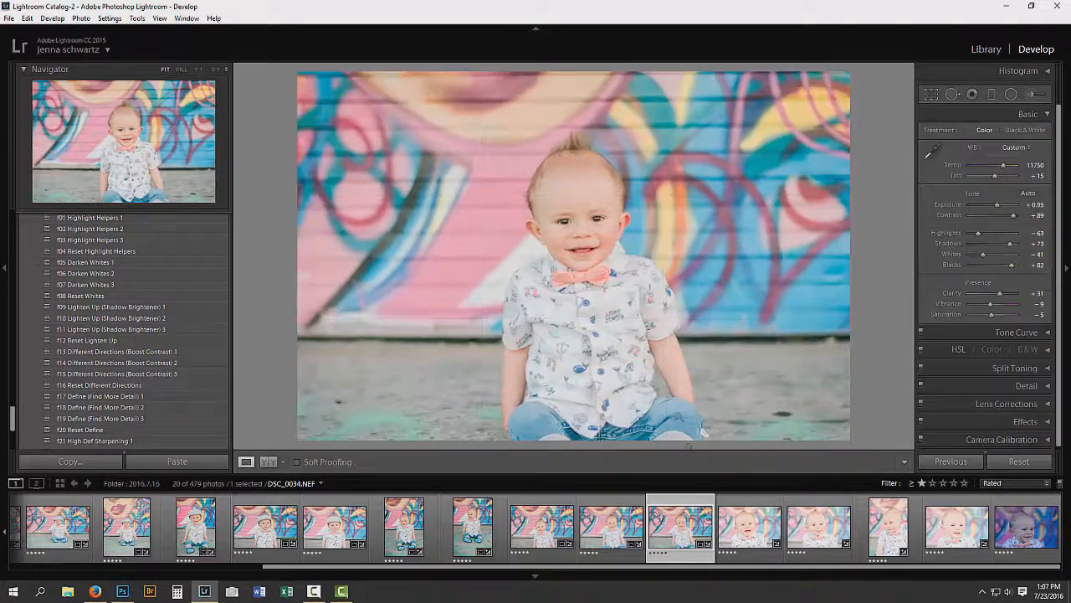
Set the exposure of the close-up DSC_0040 to +0.83 and straighten it along the base of the wall
key(Right)
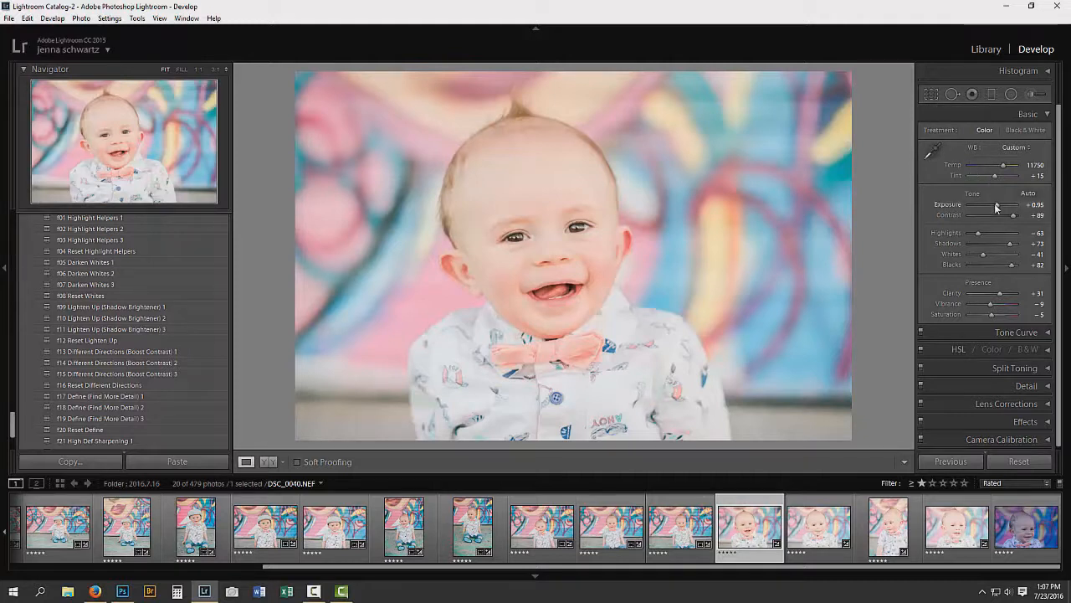
drag(995, 203, 994, 207)
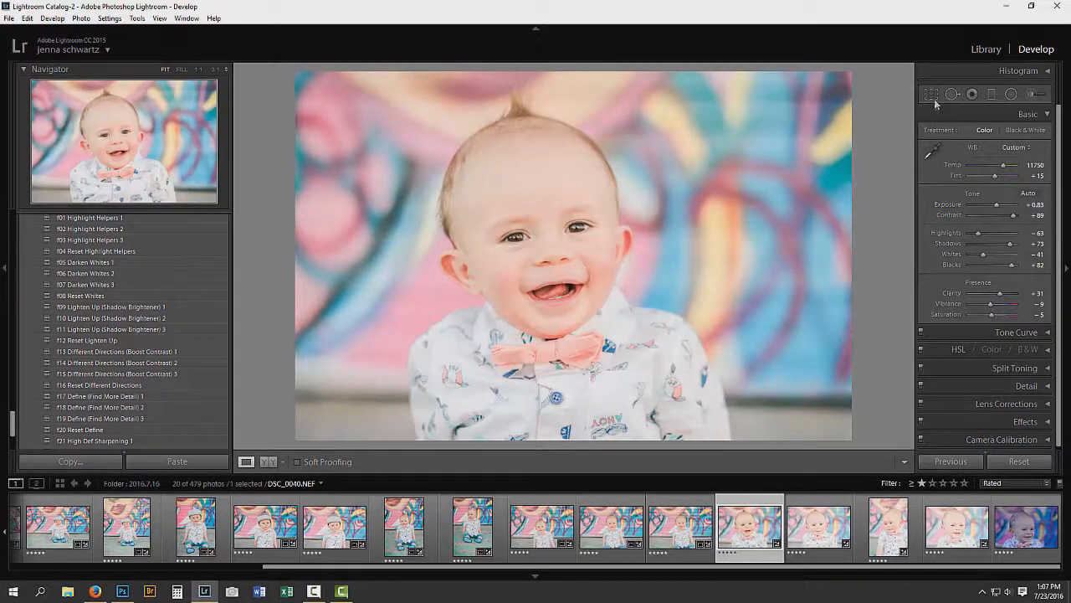
key(r)
click(930, 165)
drag(761, 398, 895, 396)
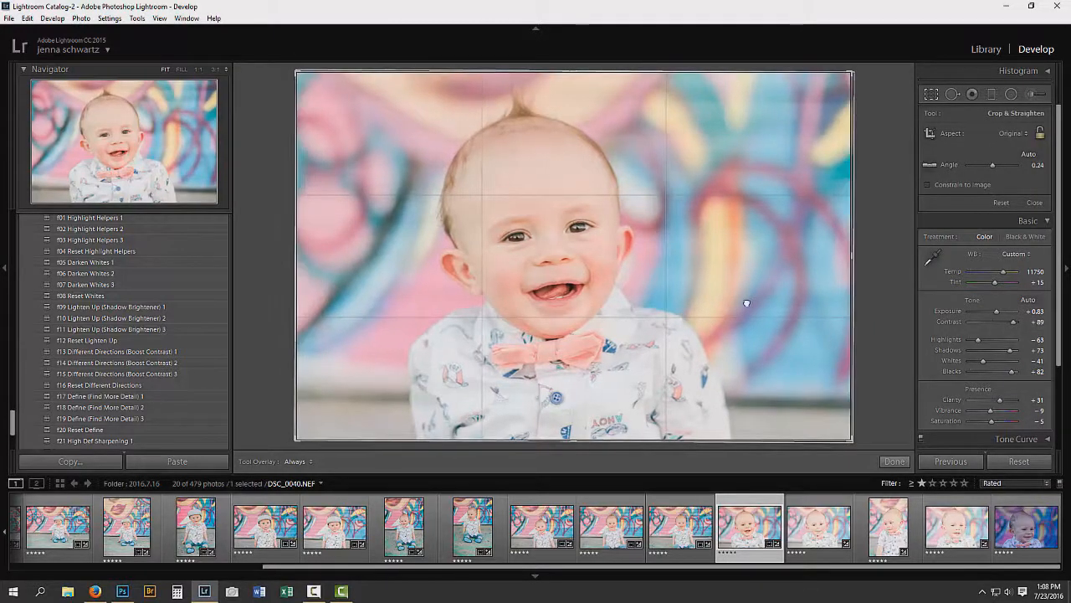
key(r)
Compare DSC_0042 with DSC_0040 and set the exposure of DSC_0042 to +0.60
key(ctrl+shift+c)
click(767, 535)
click(814, 529)
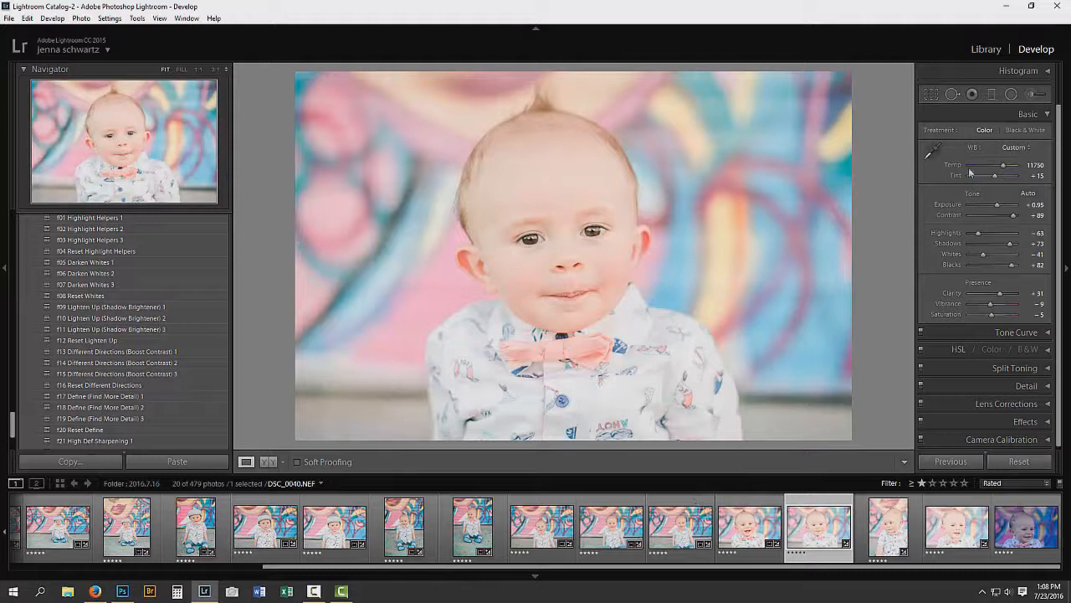
click(743, 524)
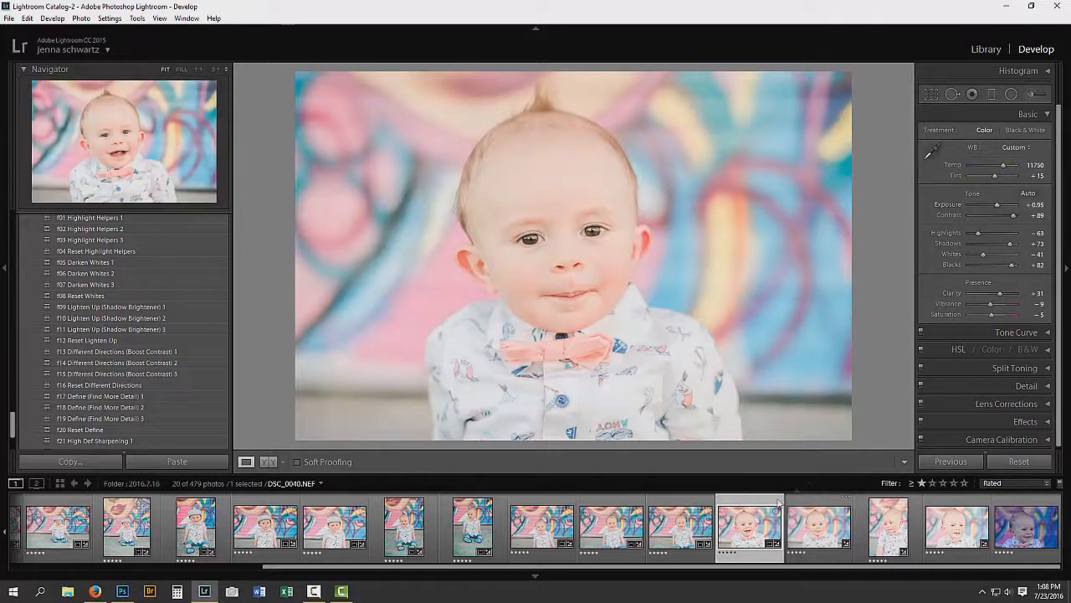
click(811, 520)
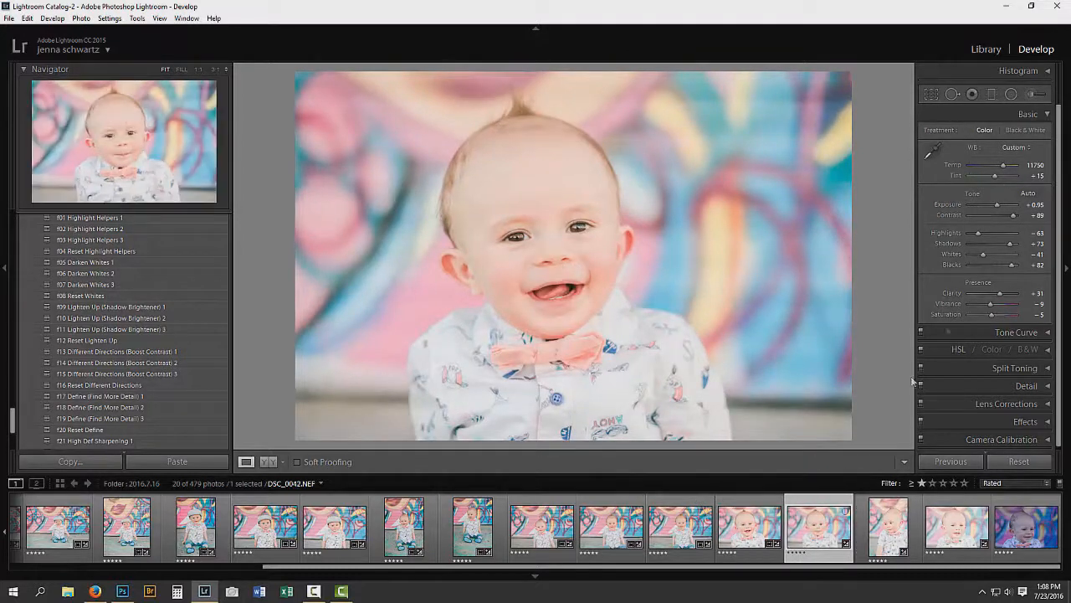
drag(997, 205, 993, 204)
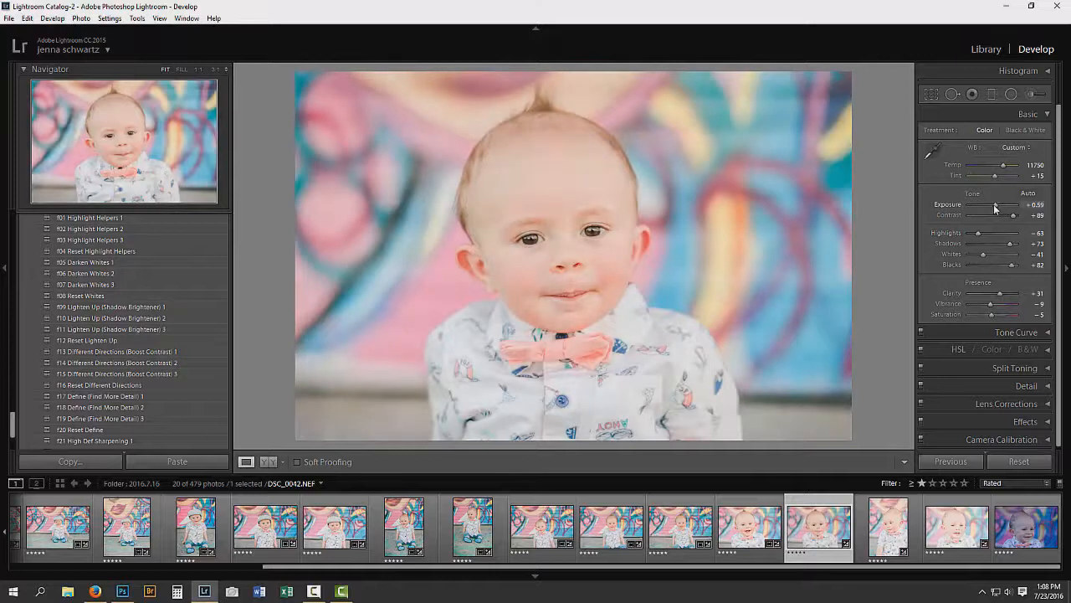
Crop DSC_0042 to 2 x 3 / 4 x 6 and straighten it along the base of the wall
click(932, 95)
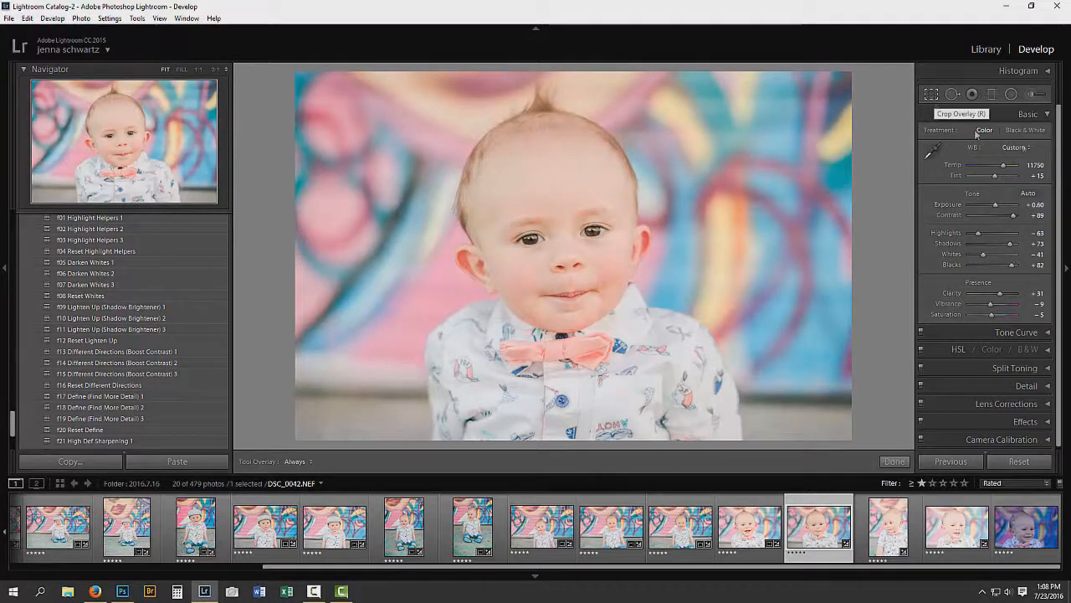
click(1015, 134)
click(1005, 231)
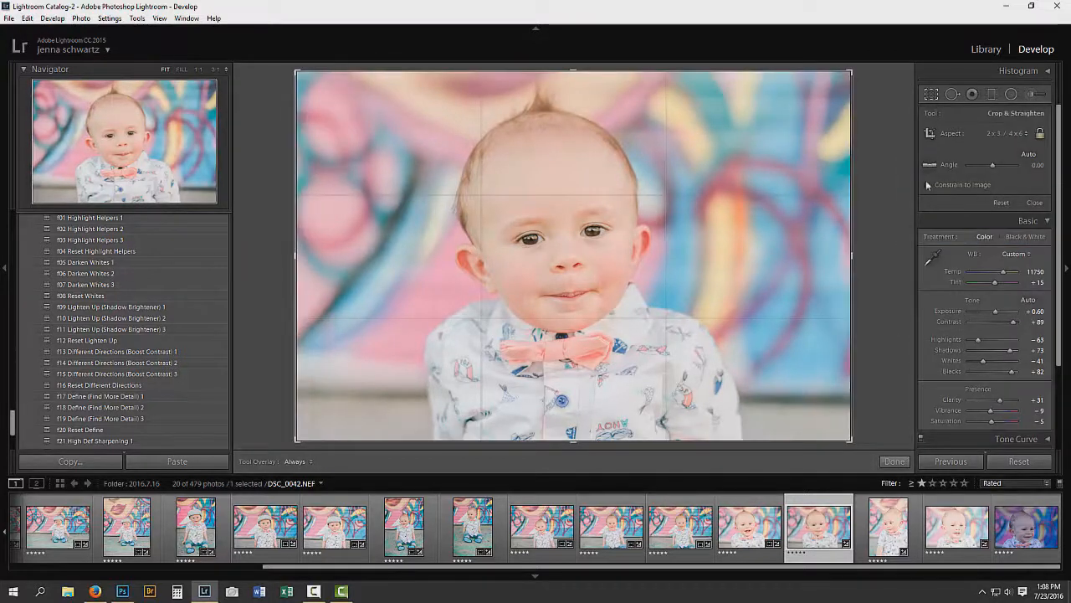
drag(377, 388, 915, 397)
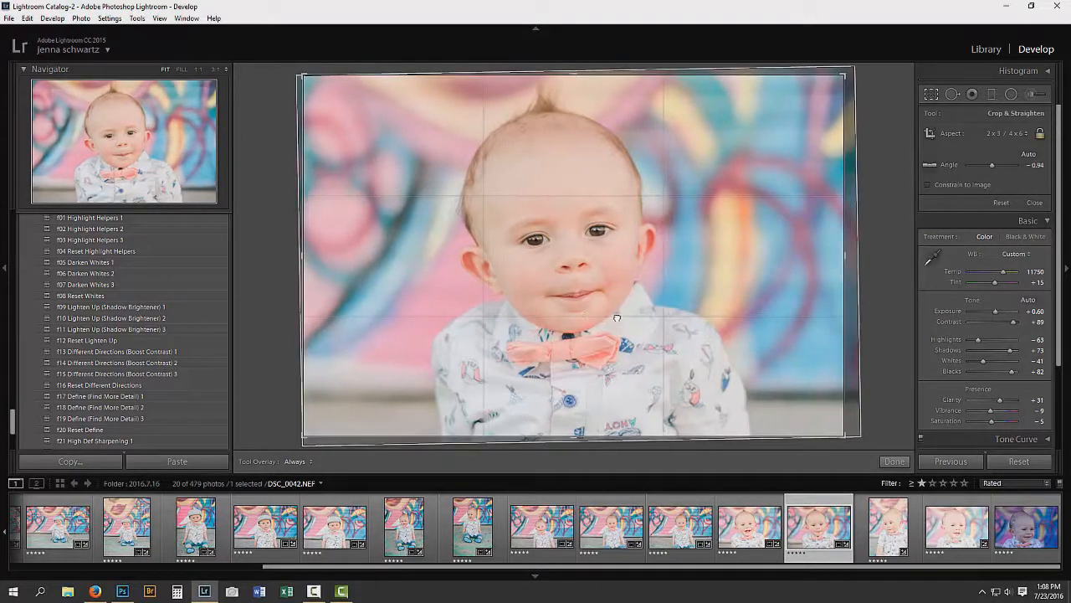
key(Return)
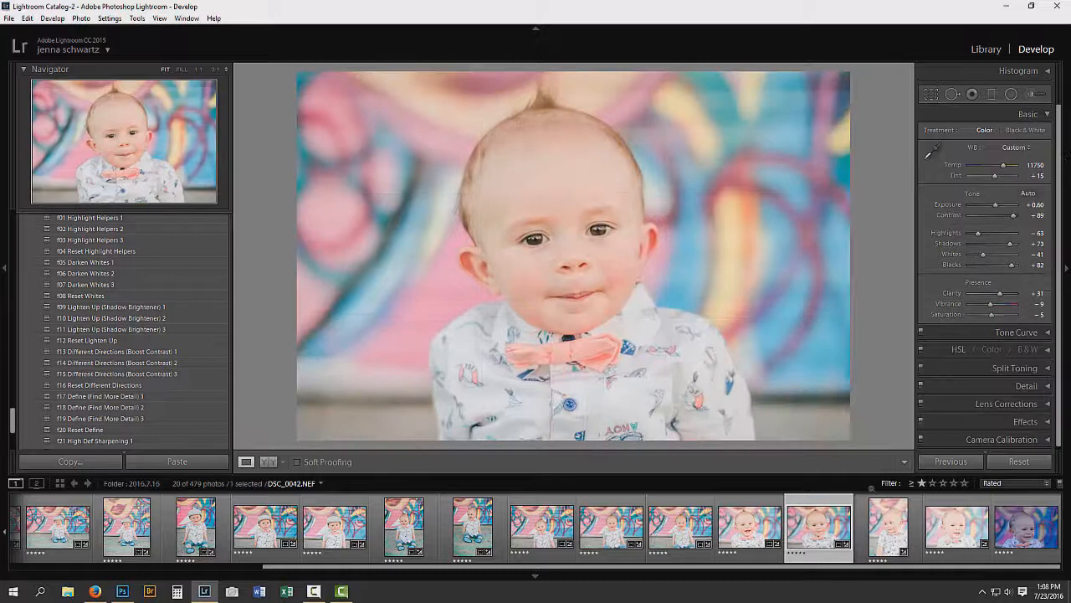
Paste the copied develop settings onto DSC_0044, and crop it to 2 x 3 / 4 x 6, straightened along the base of the wall
click(885, 527)
key(ctrl+shift+v)
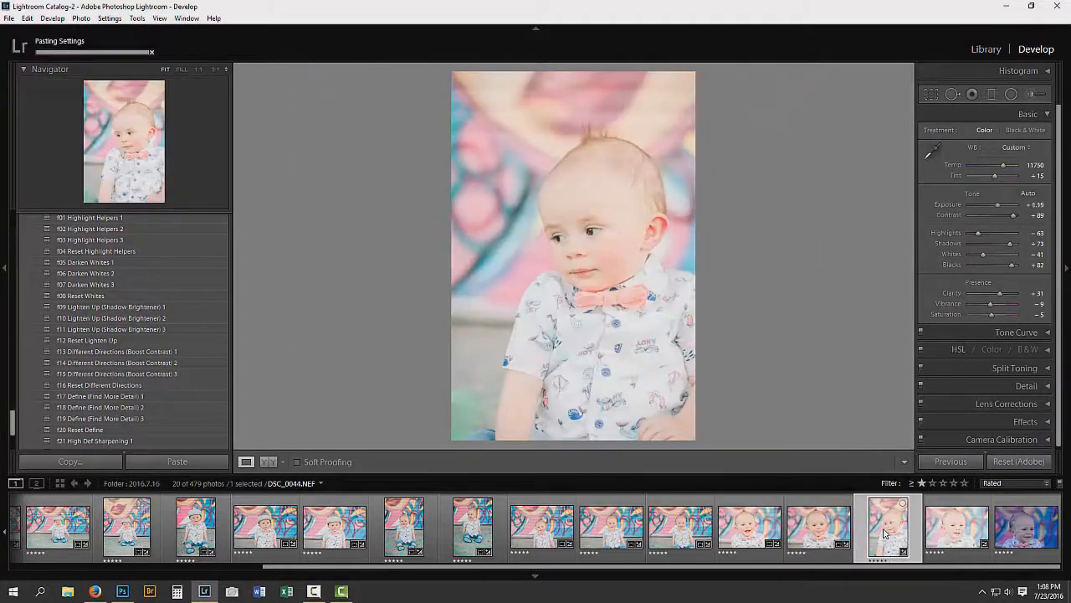
click(931, 94)
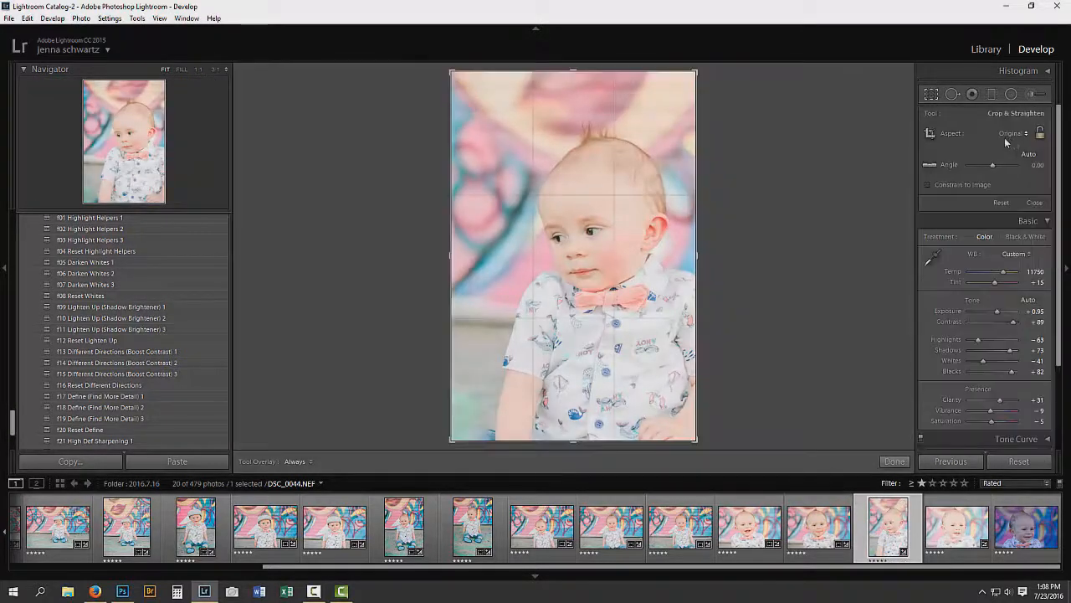
click(1011, 134)
click(986, 238)
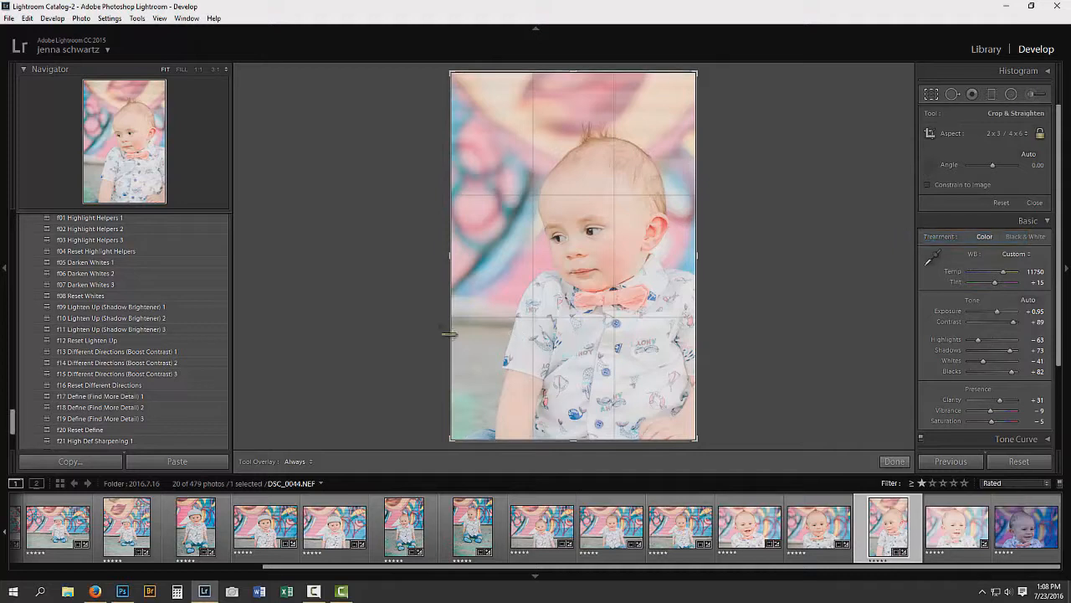
drag(513, 329, 508, 328)
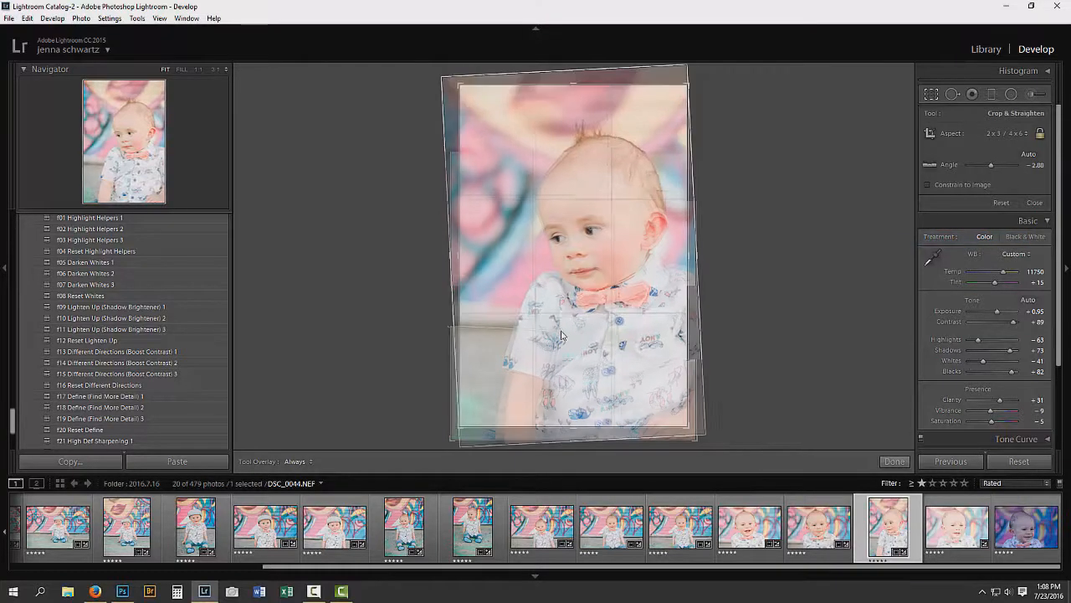
key(Return)
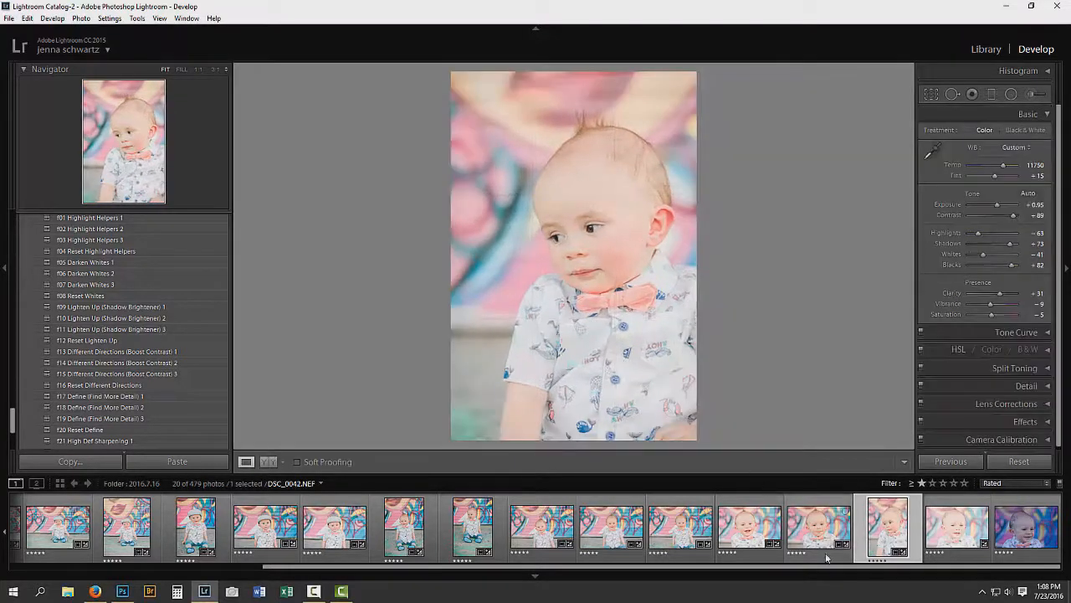
Compare DSC_0044 with DSC_0047 and slightly lower the exposure of DSC_0044
click(959, 540)
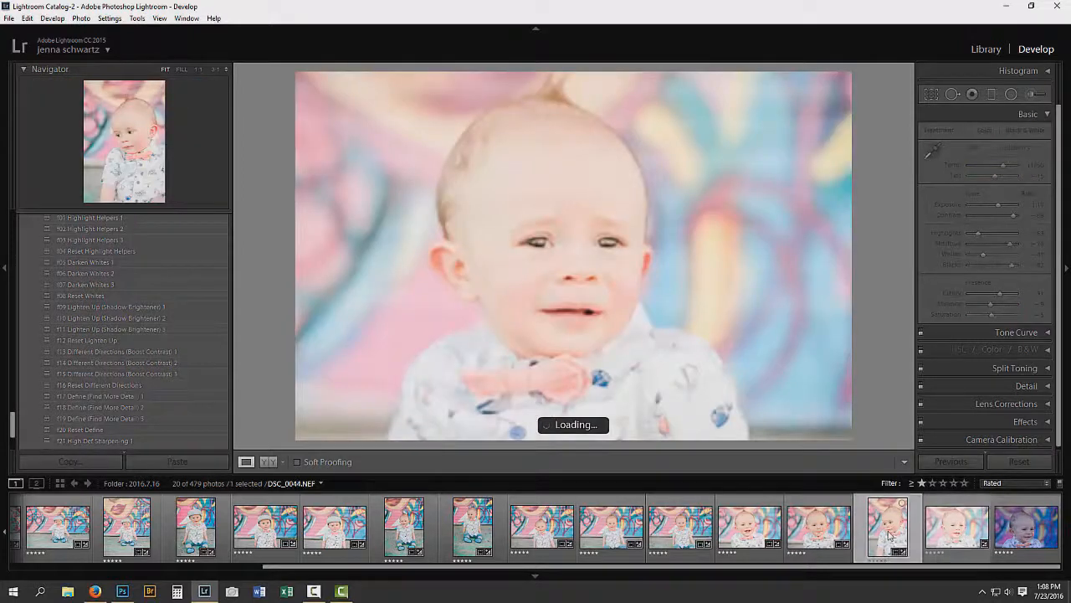
key(Left)
drag(997, 205, 995, 205)
Paste the copied develop settings onto DSC_0047 and set its exposure to +0.71
click(942, 552)
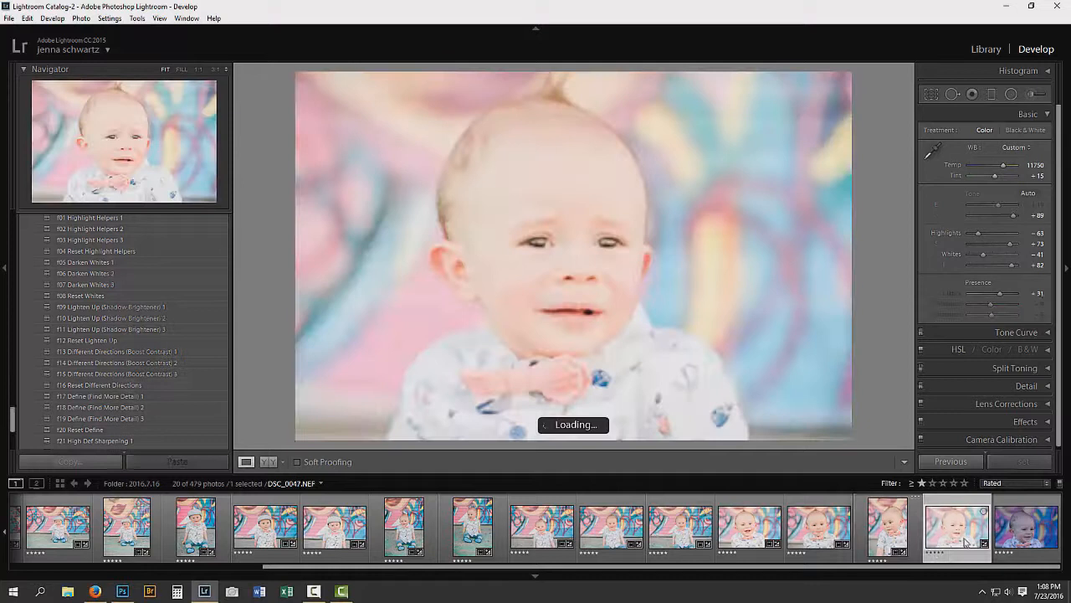
key(ctrl+shift+v)
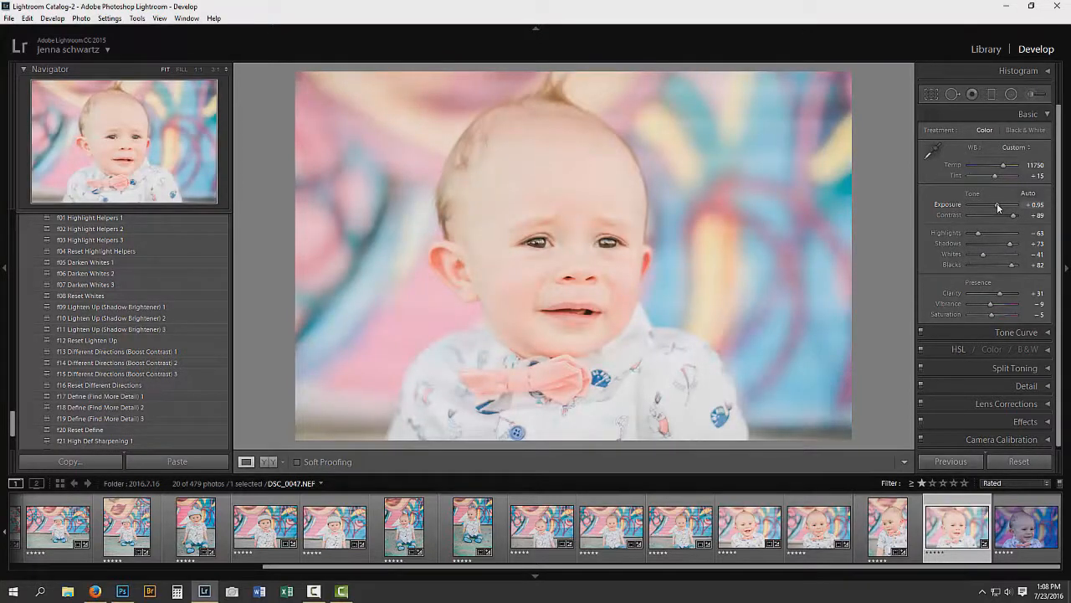
drag(996, 203, 996, 206)
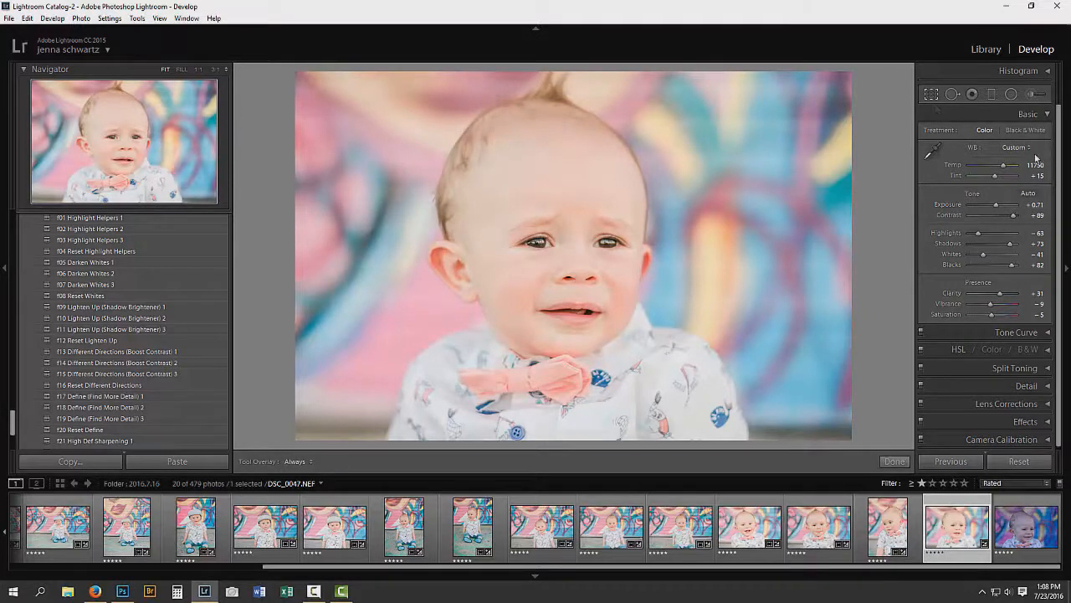
Crop DSC_0047 to 2 x 3 / 4 x 6 and straighten it along the base of the wall
click(930, 95)
click(1008, 133)
click(963, 236)
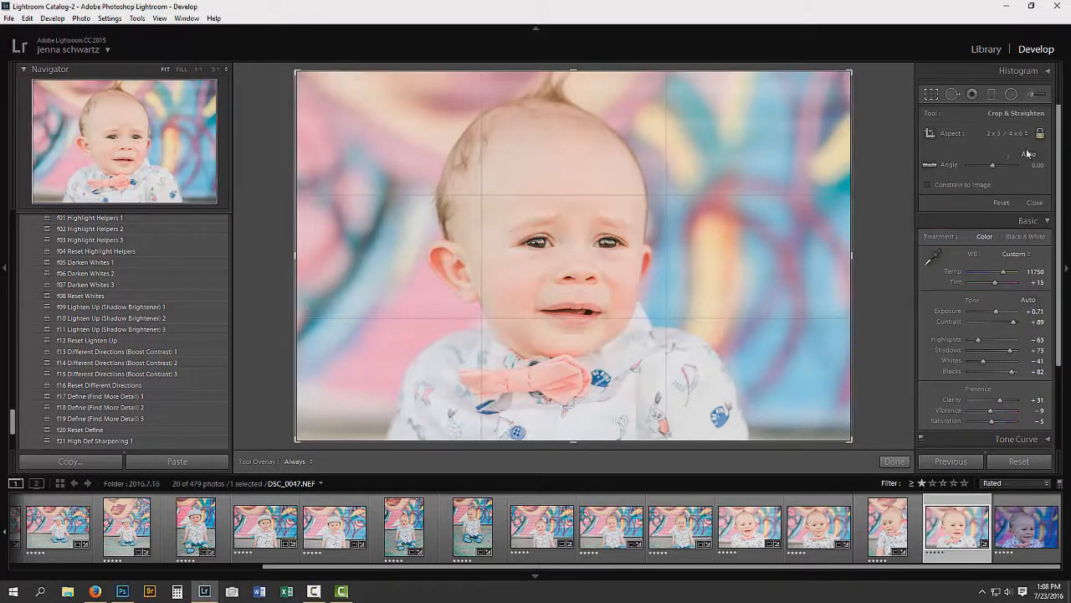
click(929, 165)
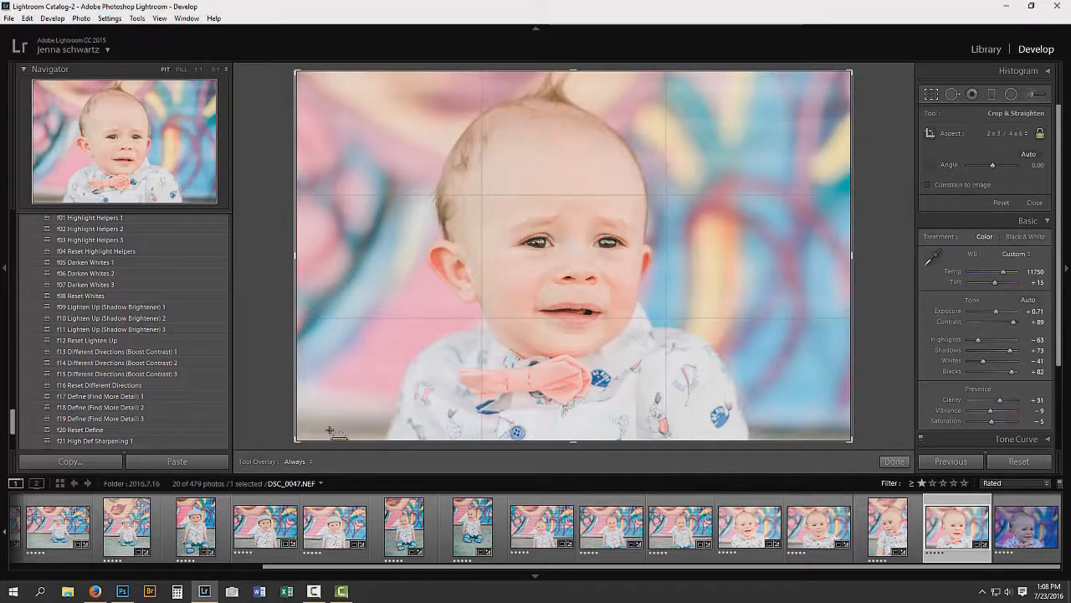
drag(319, 433, 912, 437)
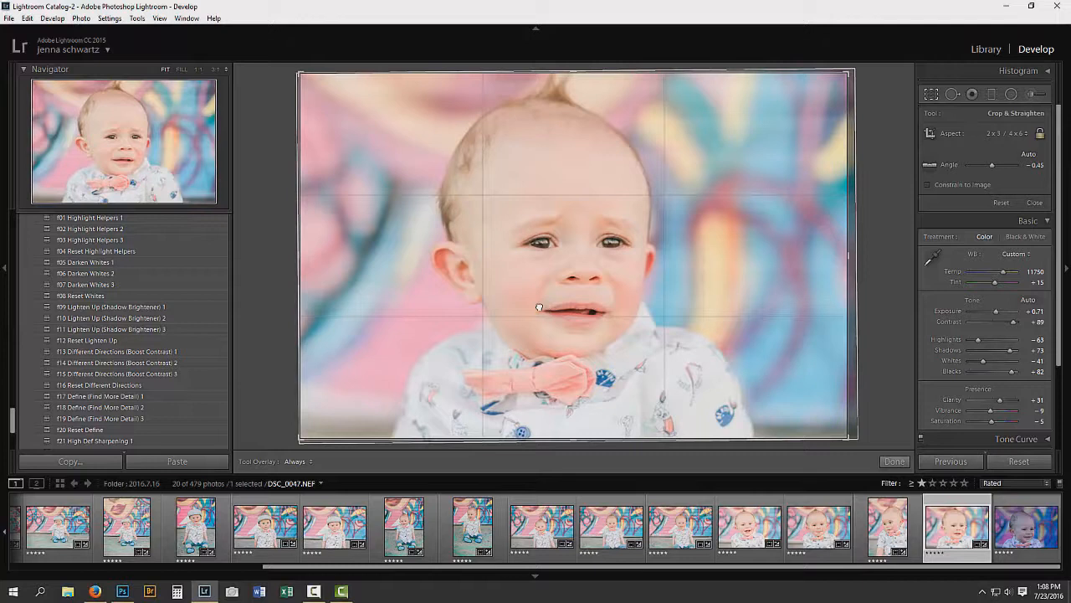
key(Return)
Paste the copied develop settings onto the unedited DSC_0048 and set its exposure to +0.48
click(1019, 532)
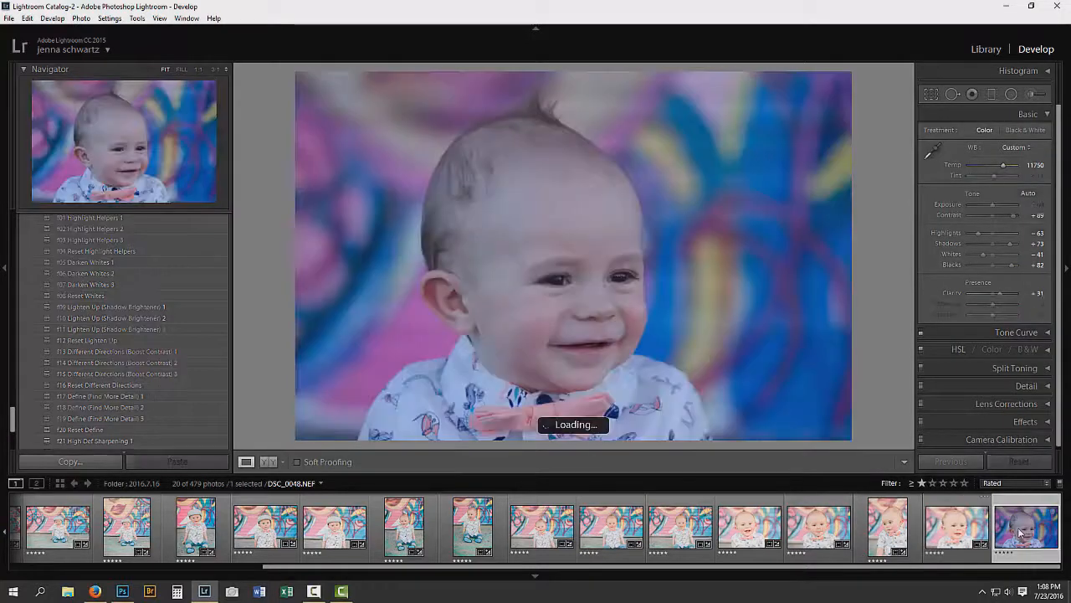
key(ctrl+v)
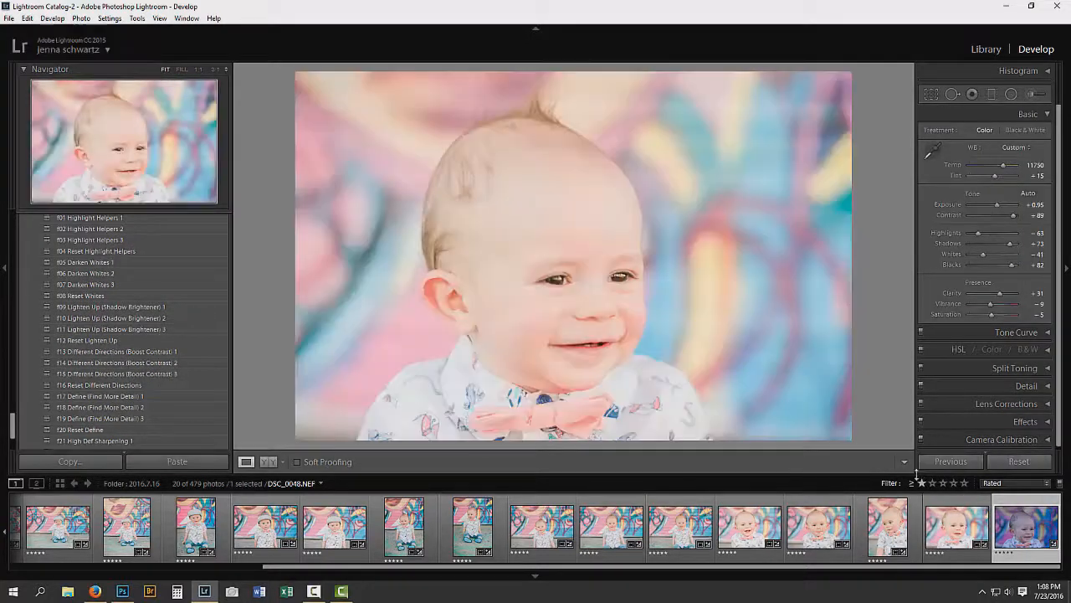
click(994, 205)
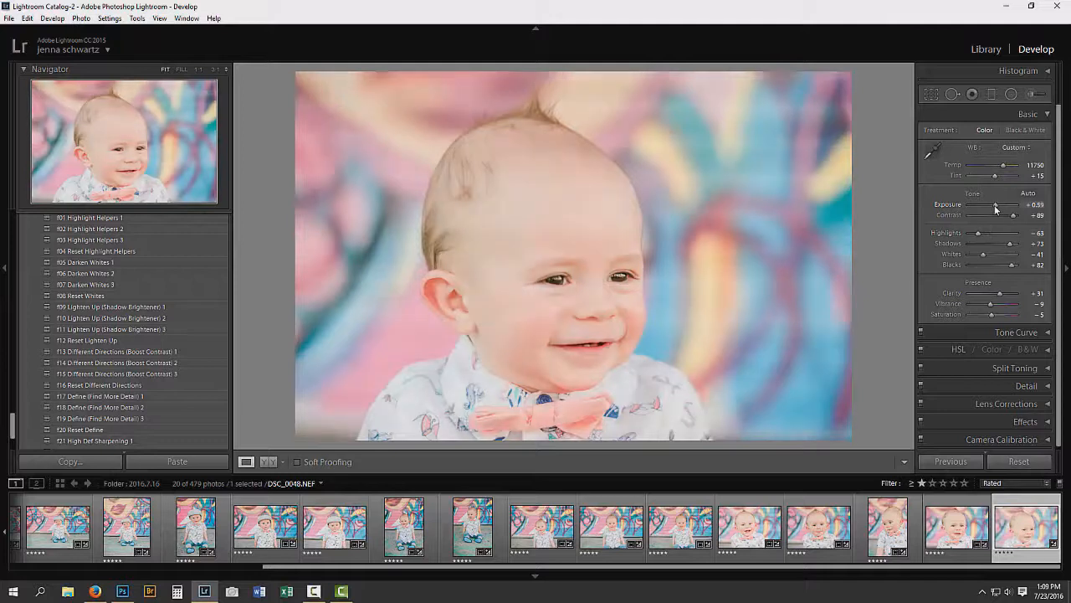
Crop DSC_0048 to 2 x 3 / 4 x 6 and straighten it along the base of the wall
click(933, 94)
click(1014, 134)
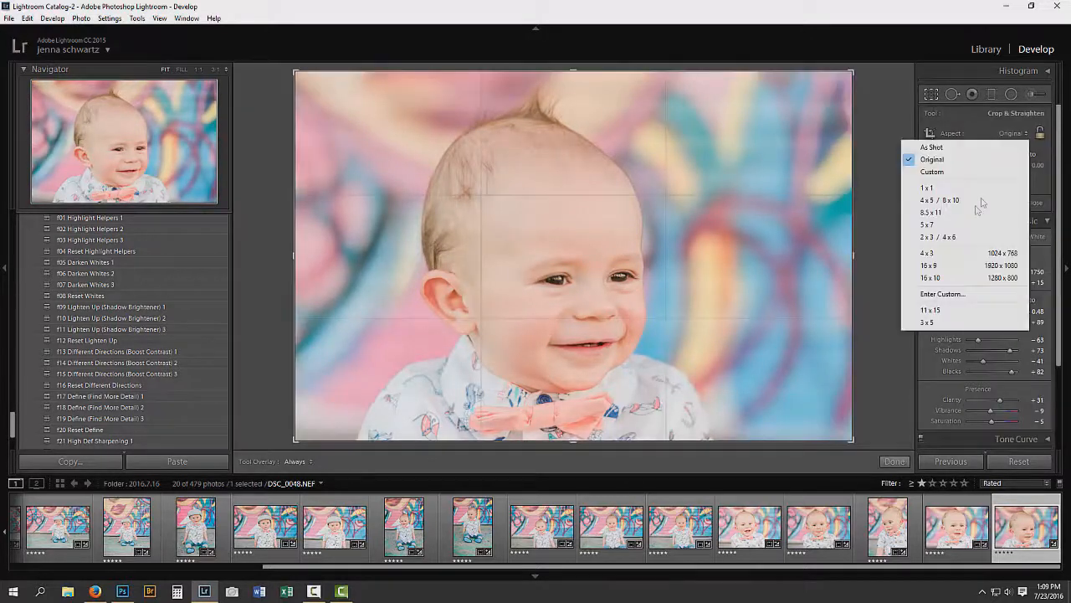
click(937, 237)
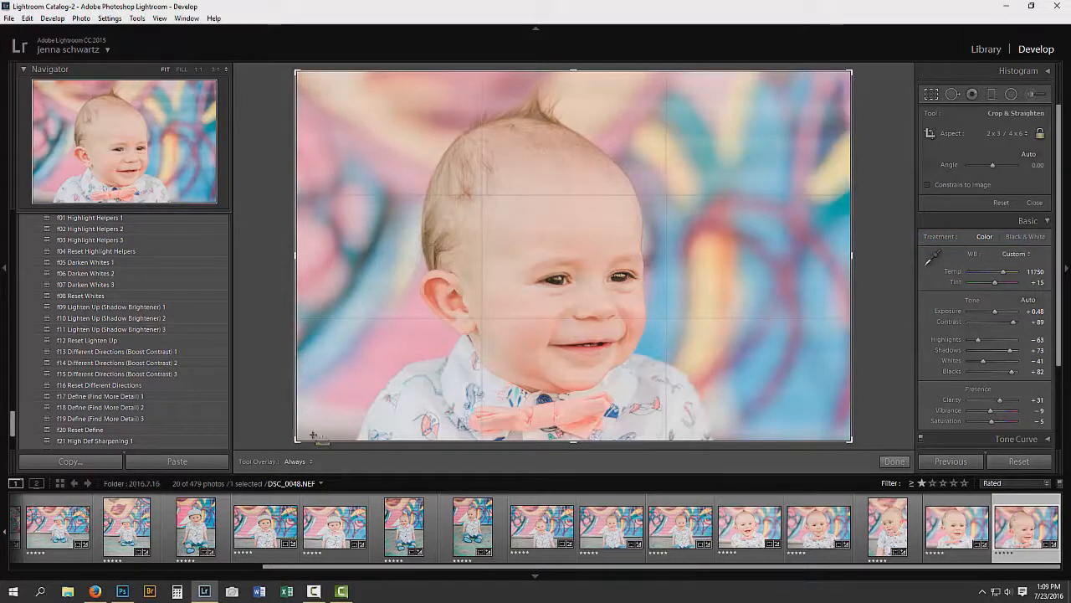
drag(302, 430, 368, 431)
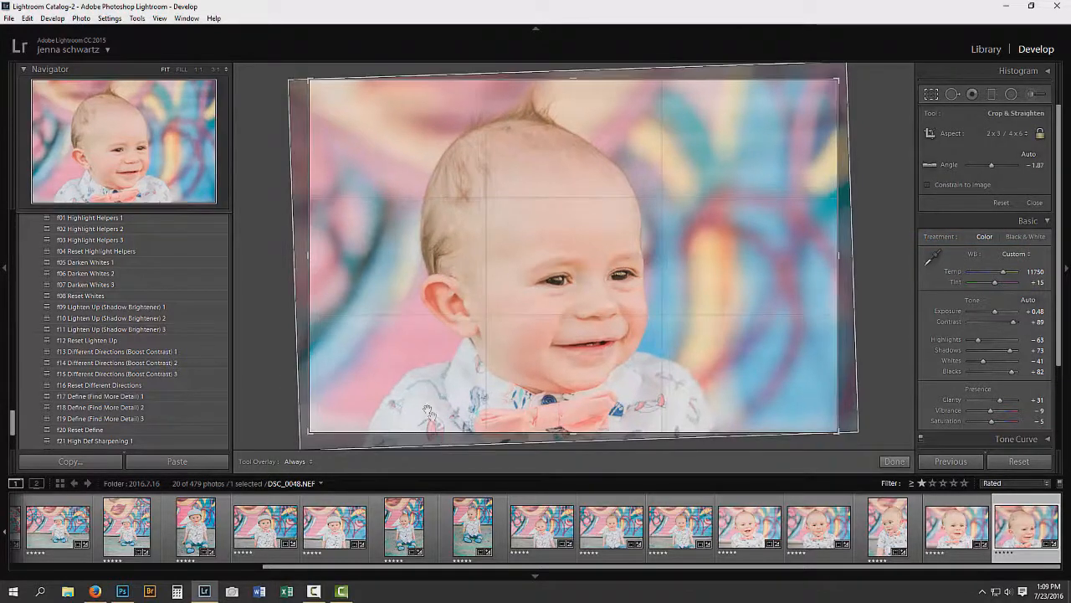
key(Return)
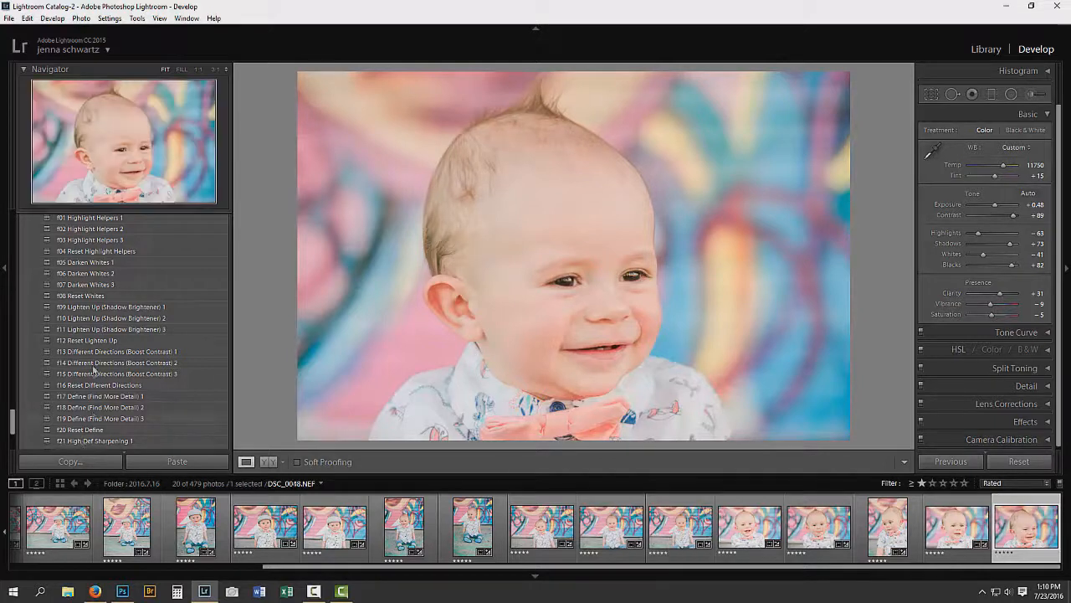
Browse the develop presets to the Mastin Labs Fuji Pro - Nikon group
scroll(96, 369, up, 10)
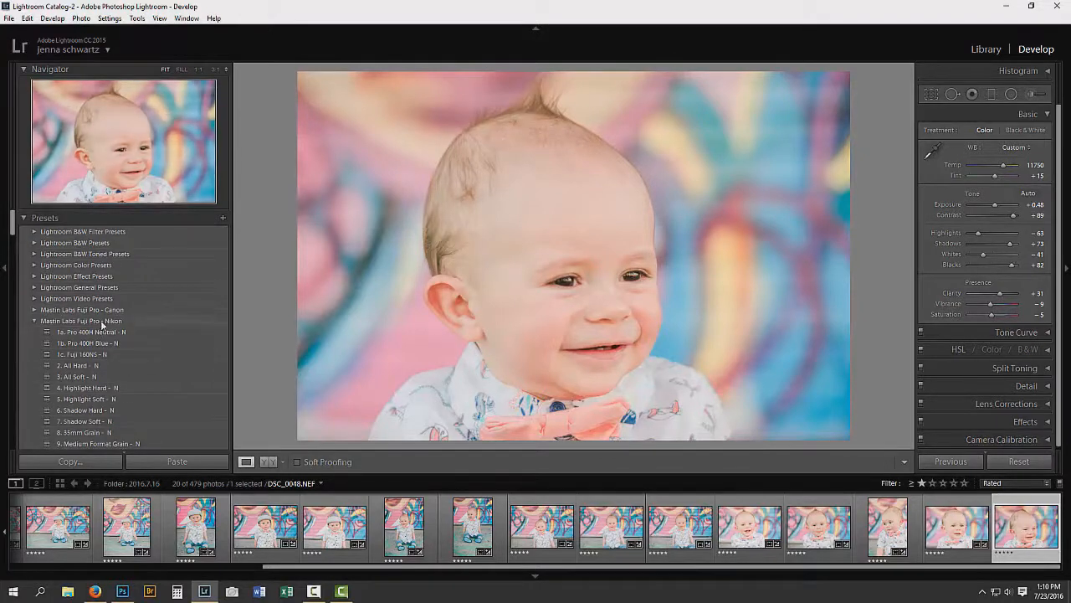